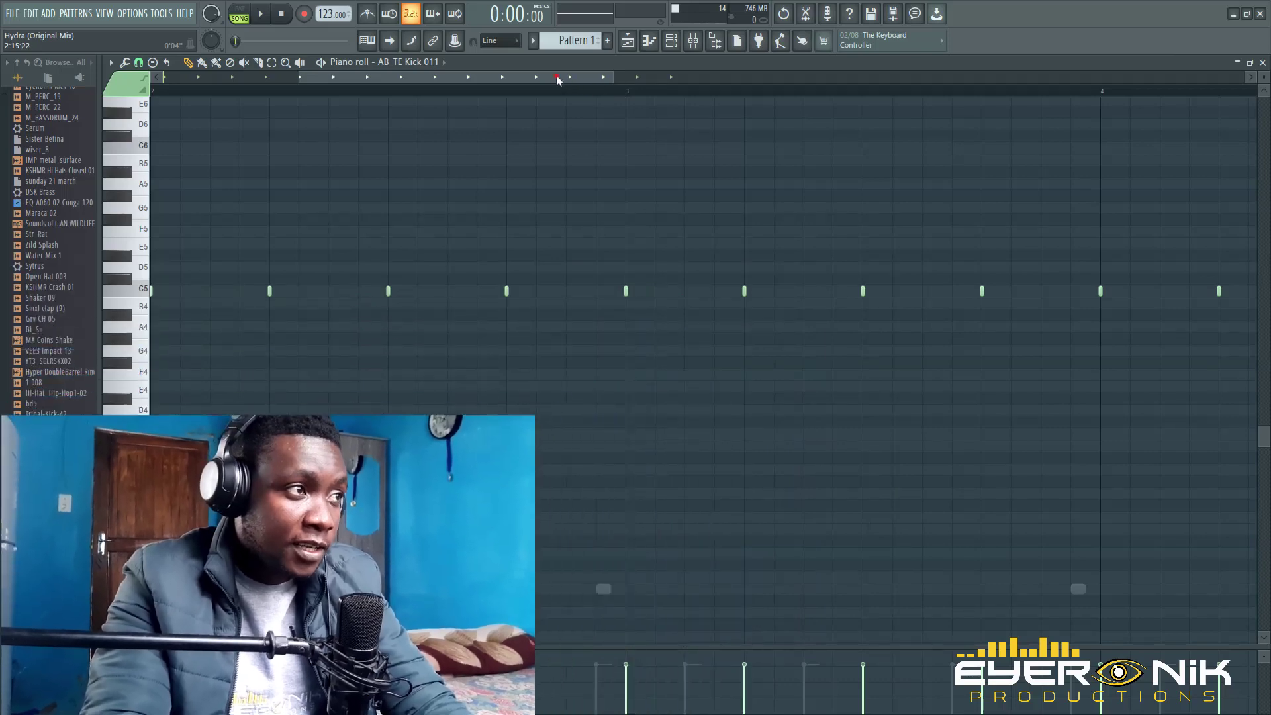
- Play Pattern 1's kick and bass in pattern mode with the channel rack shown, and inspect the Xpand!2 bass instrument's sound
click(240, 15)
click(671, 40)
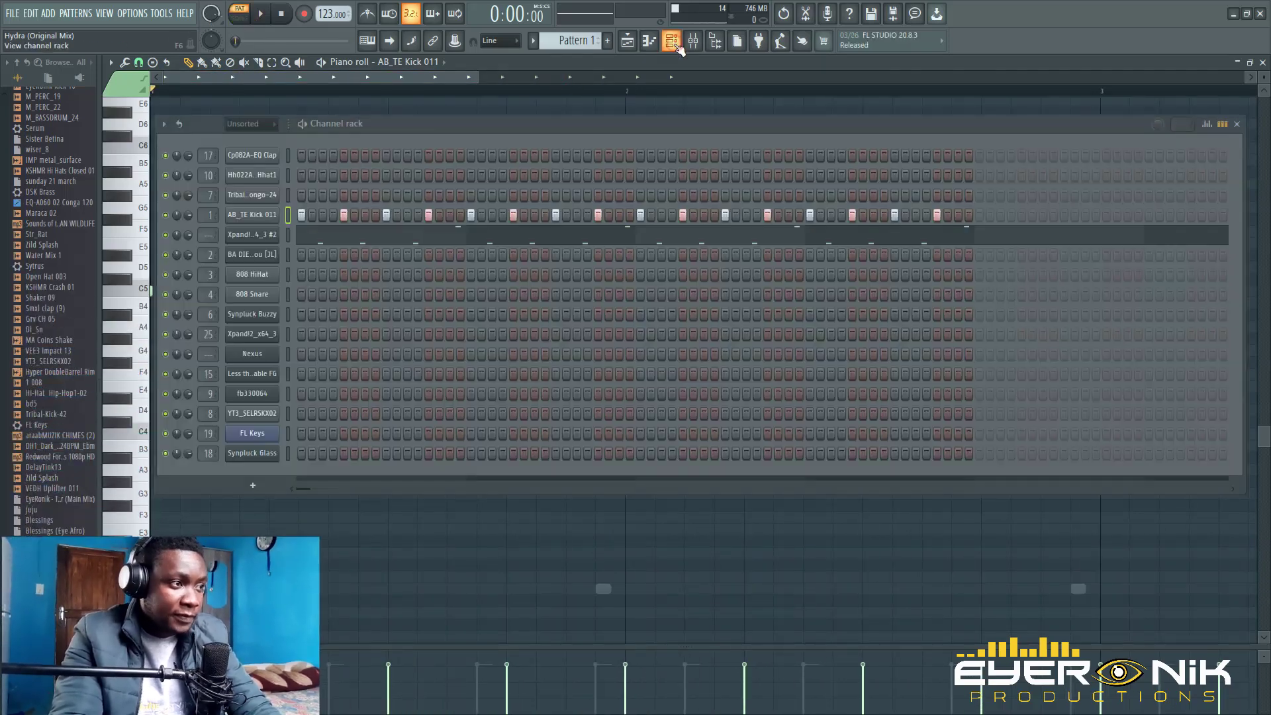
drag(474, 81, 911, 76)
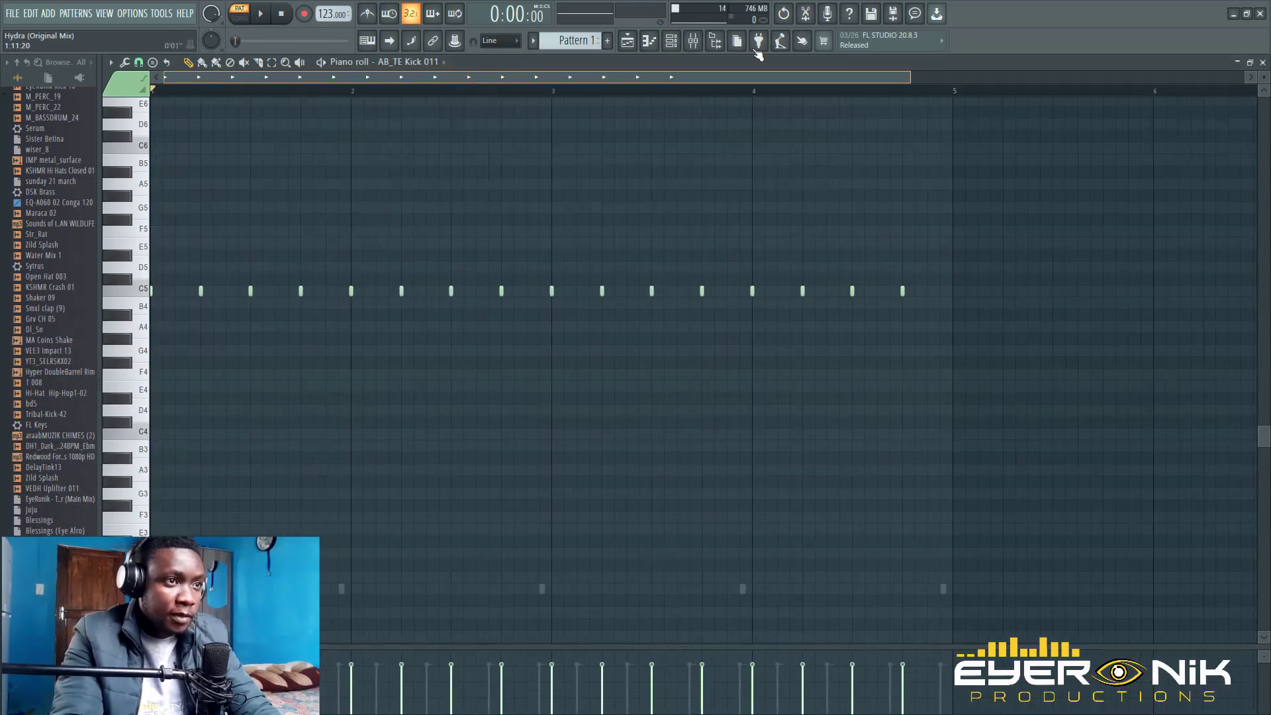
click(670, 41)
key(space)
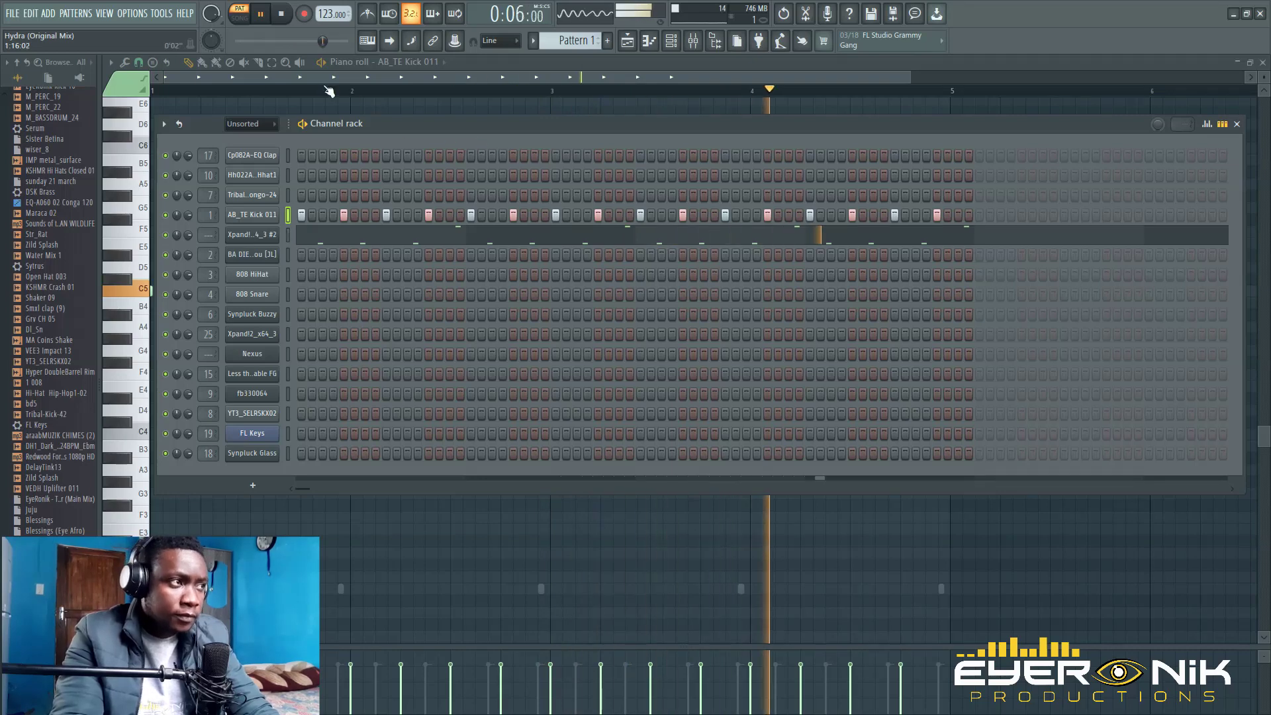
click(289, 16)
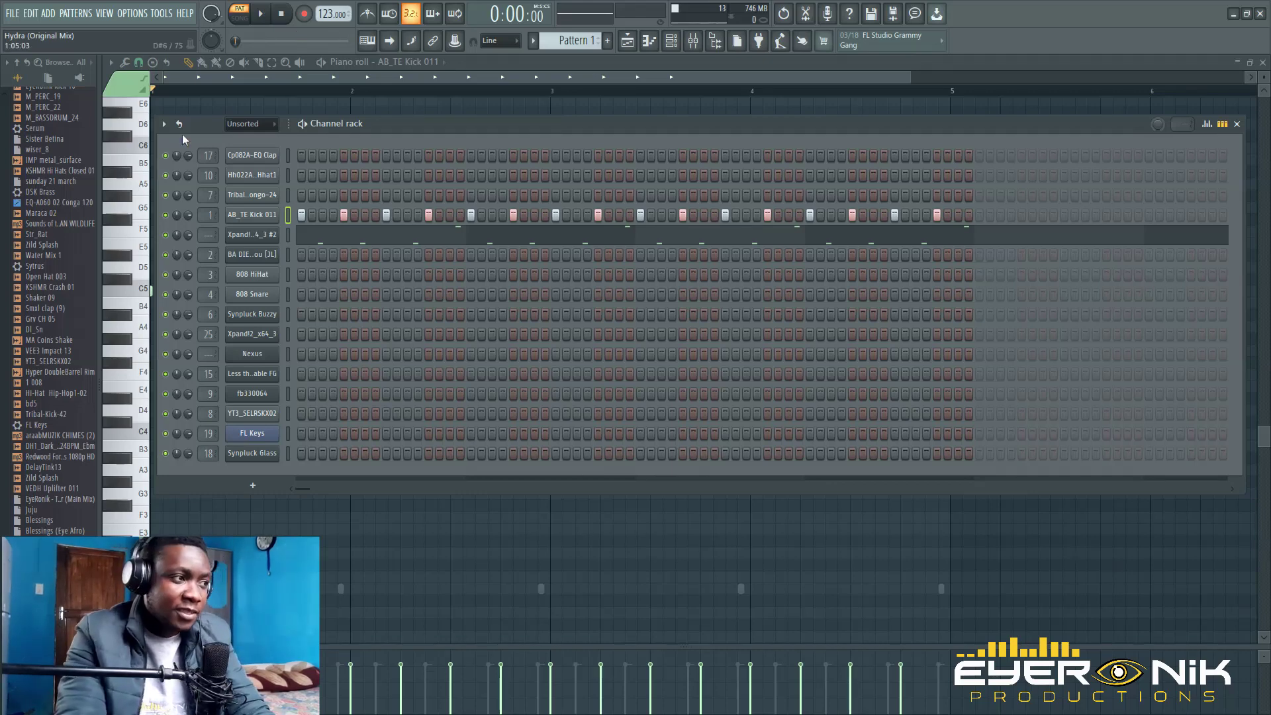
click(243, 236)
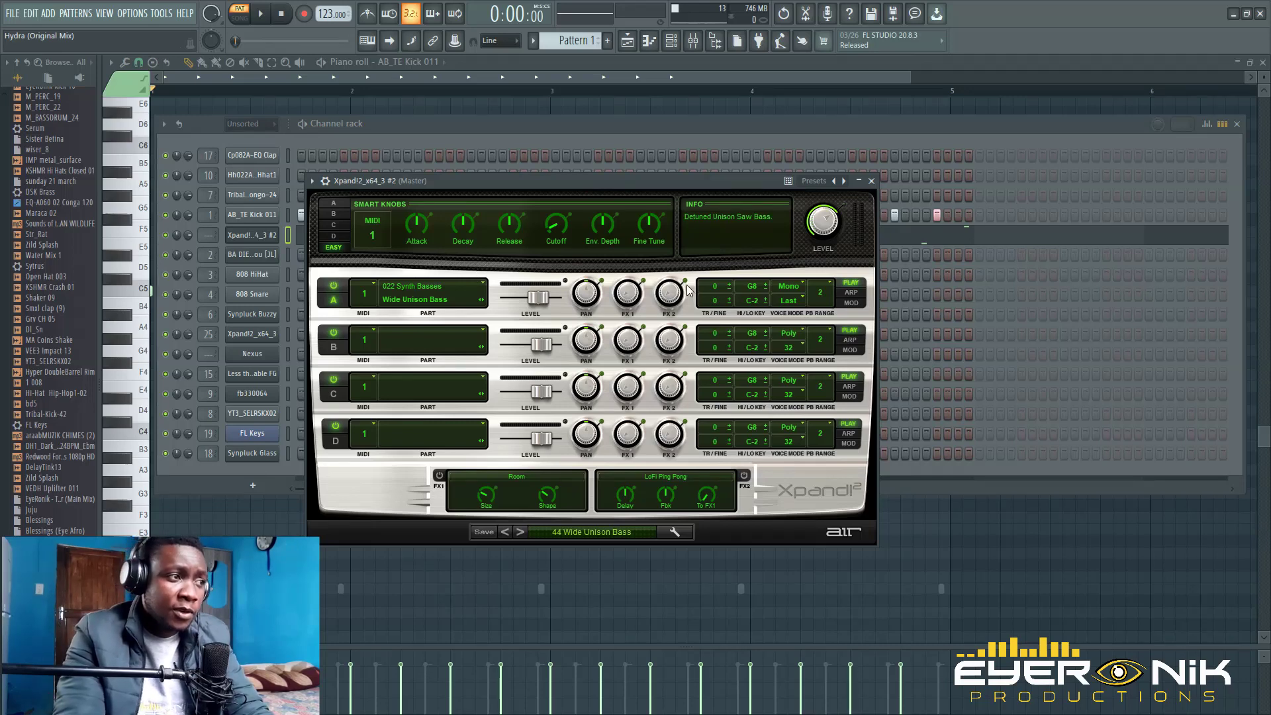
click(872, 180)
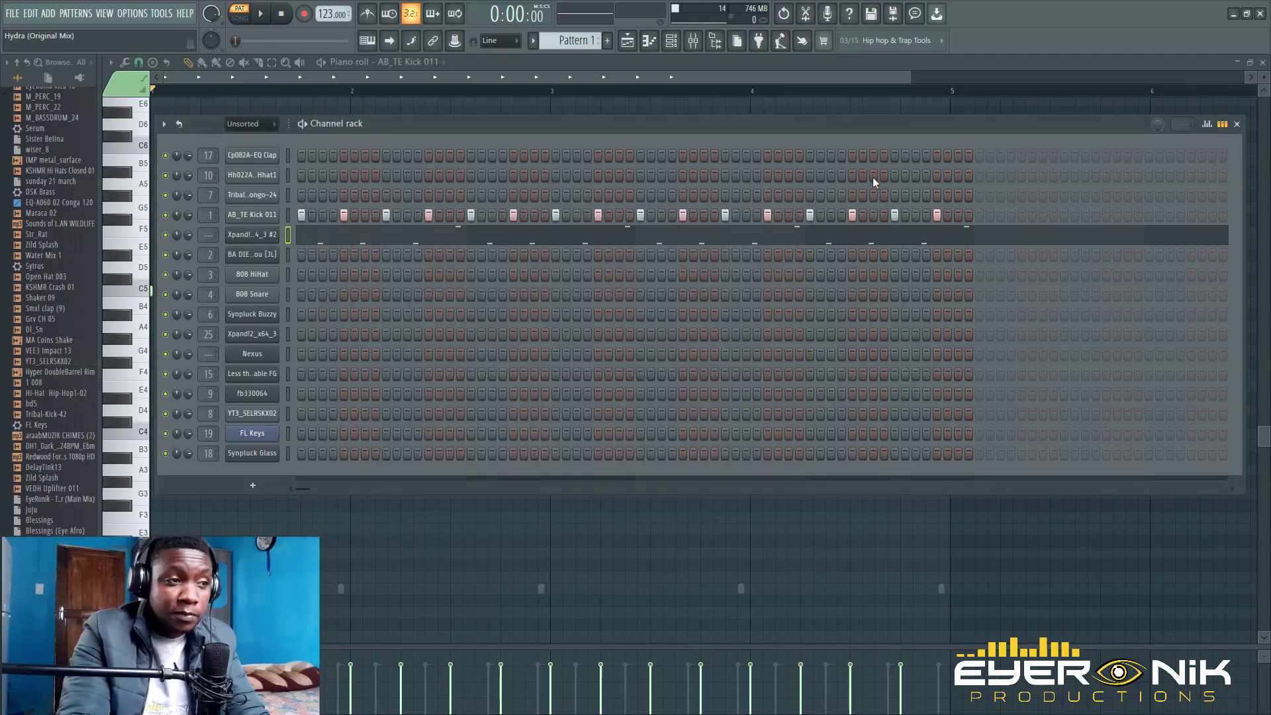
- Open the first Pad clip on playlist Track 8 in the piano roll and show its channel in the channel rack
click(626, 45)
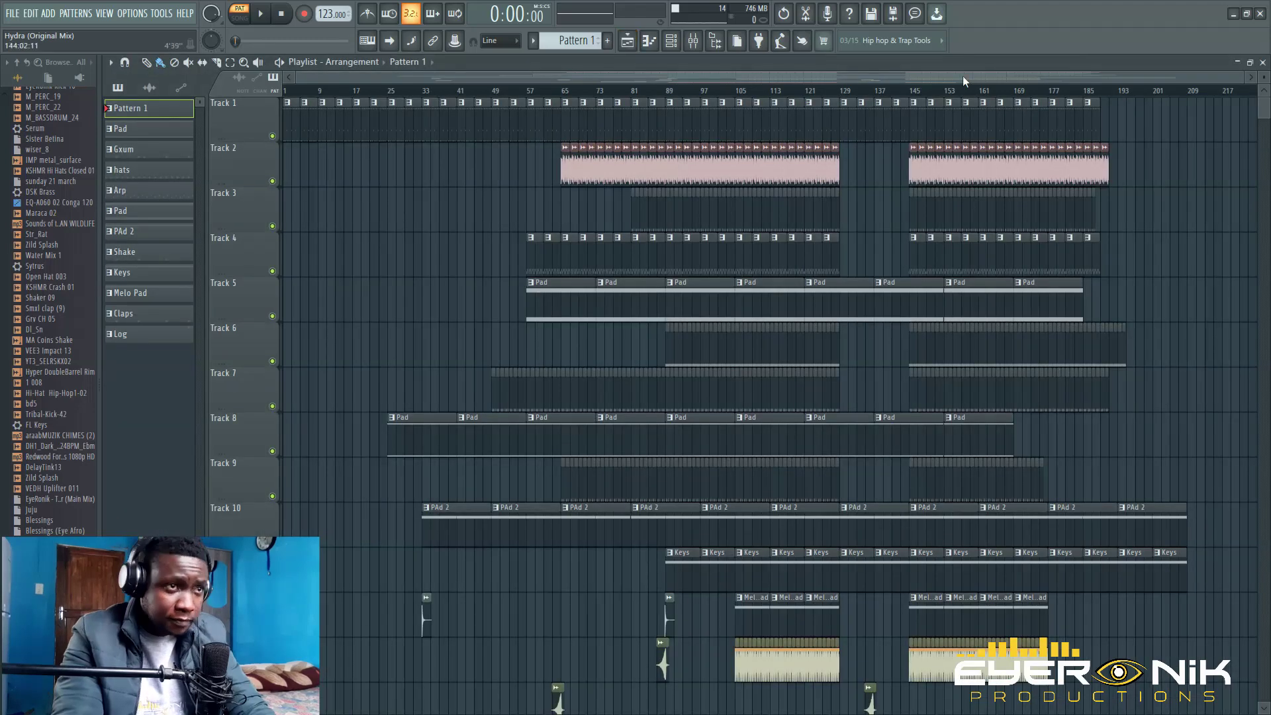
drag(1242, 78, 1079, 79)
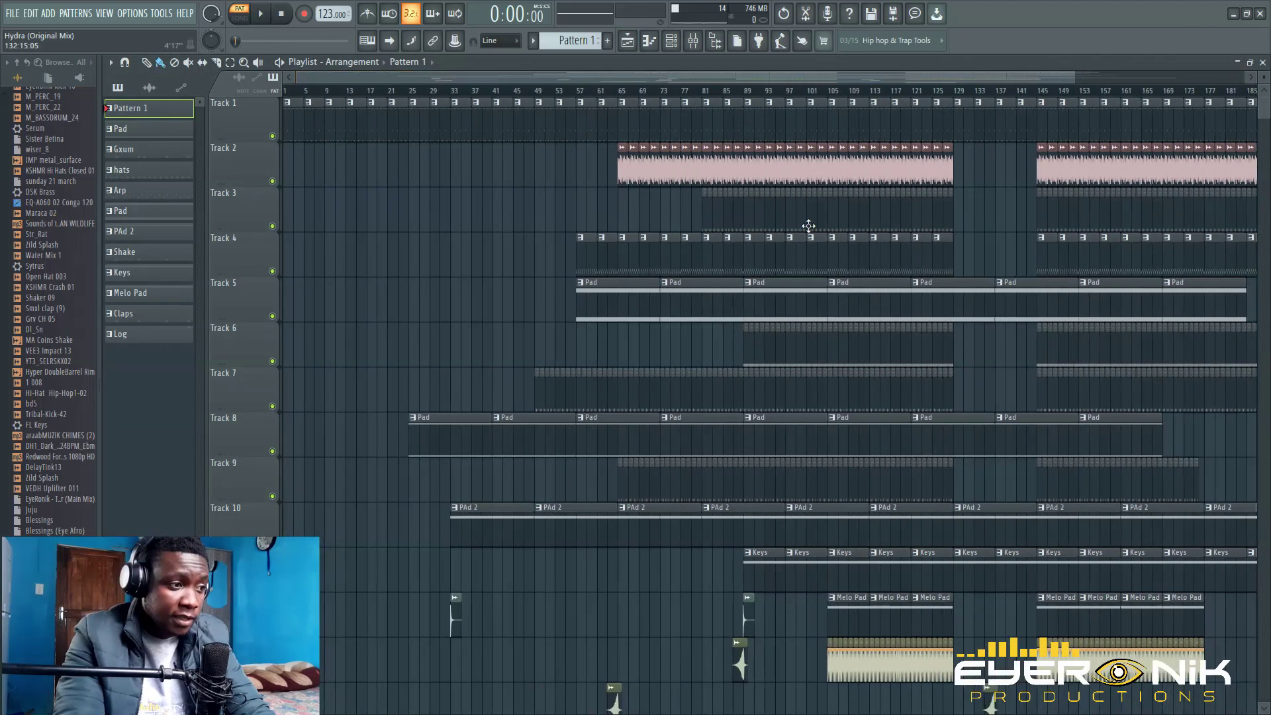
scroll(563, 280, down, 4)
double_click(451, 267)
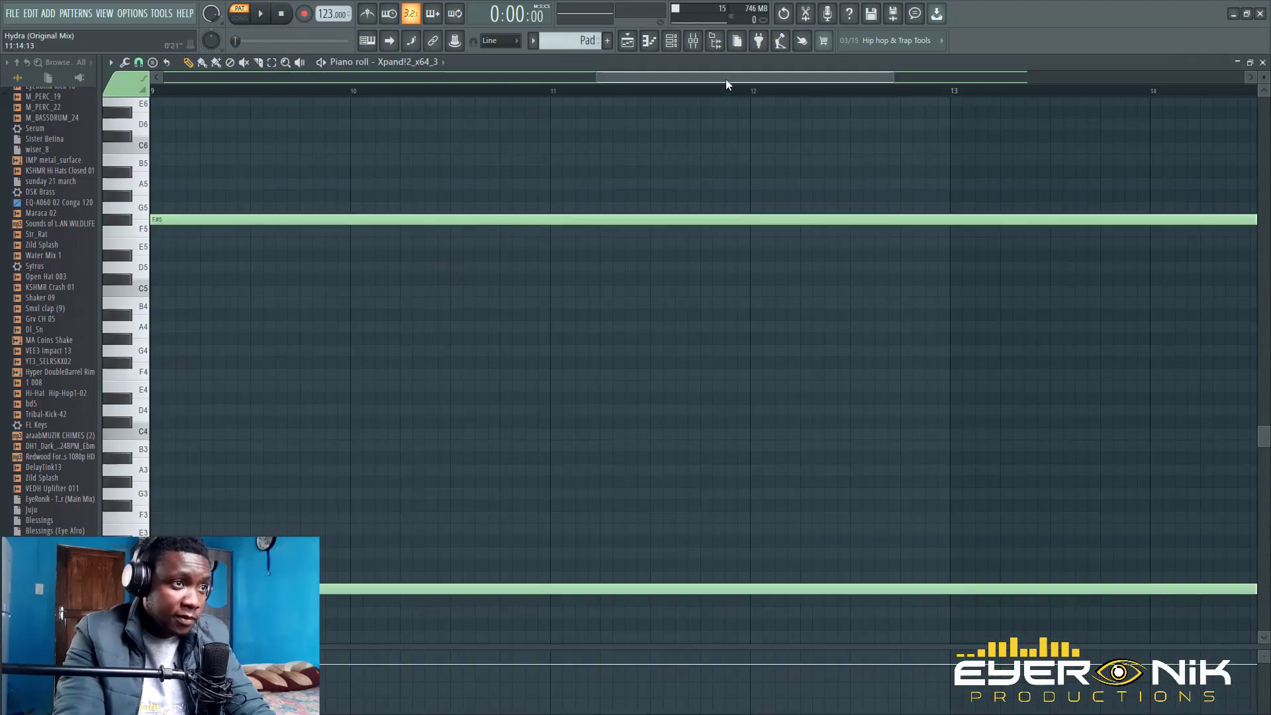
drag(726, 77, 295, 78)
click(670, 41)
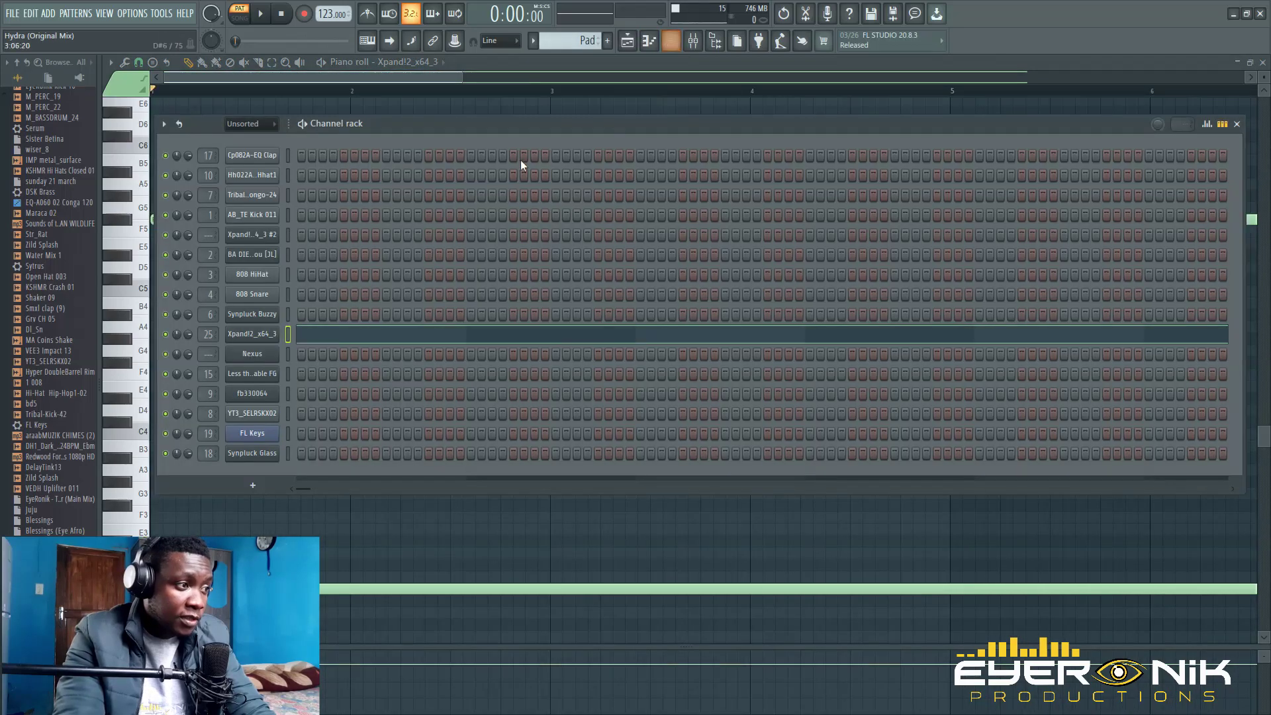
- Play the Pad pattern on its own while viewing its two sustained notes over their full length in the piano roll
click(265, 18)
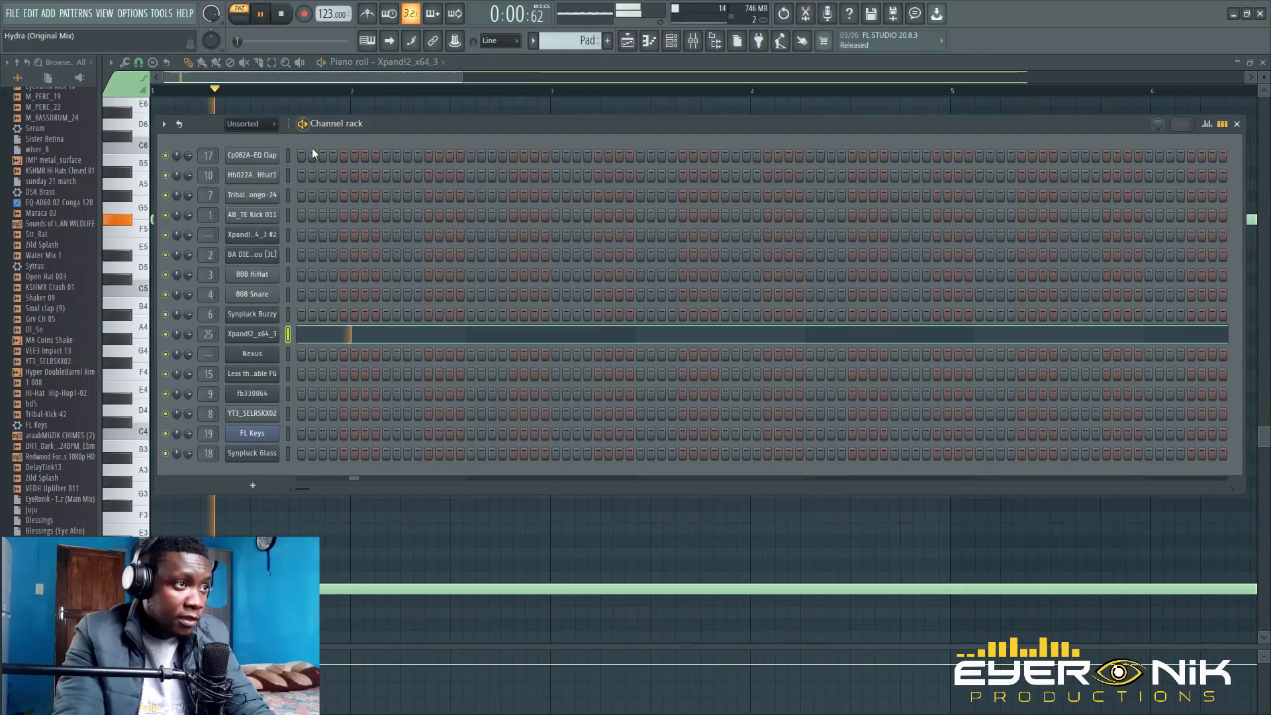
drag(467, 76, 757, 76)
scroll(710, 293, down, 3)
scroll(647, 148, down, 3)
scroll(663, 187, up, 5)
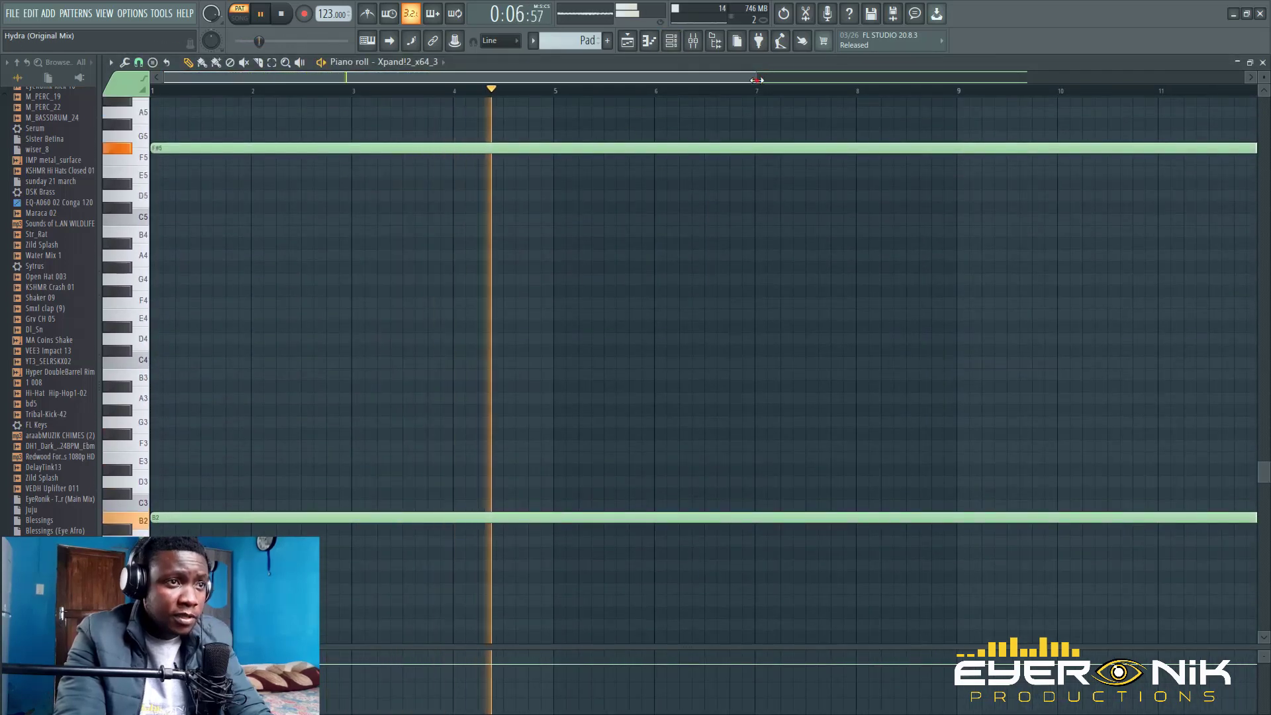
drag(756, 77, 1154, 77)
drag(1261, 77, 1260, 71)
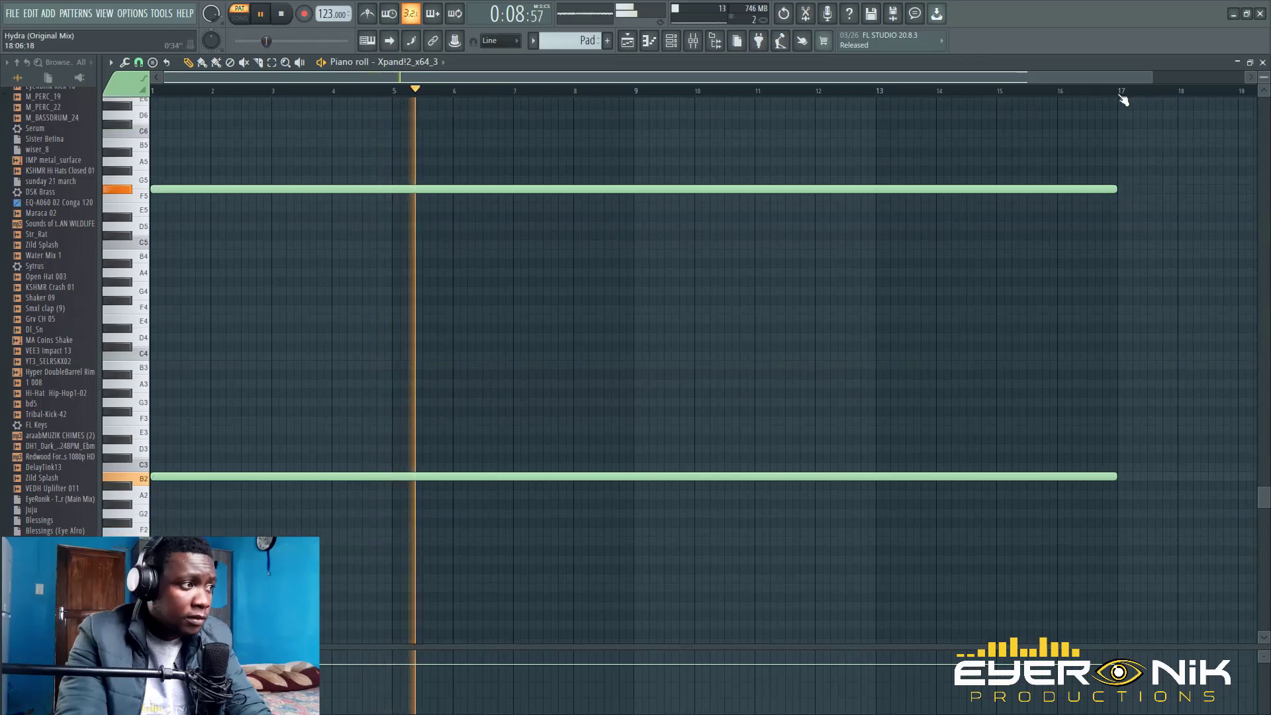
click(283, 14)
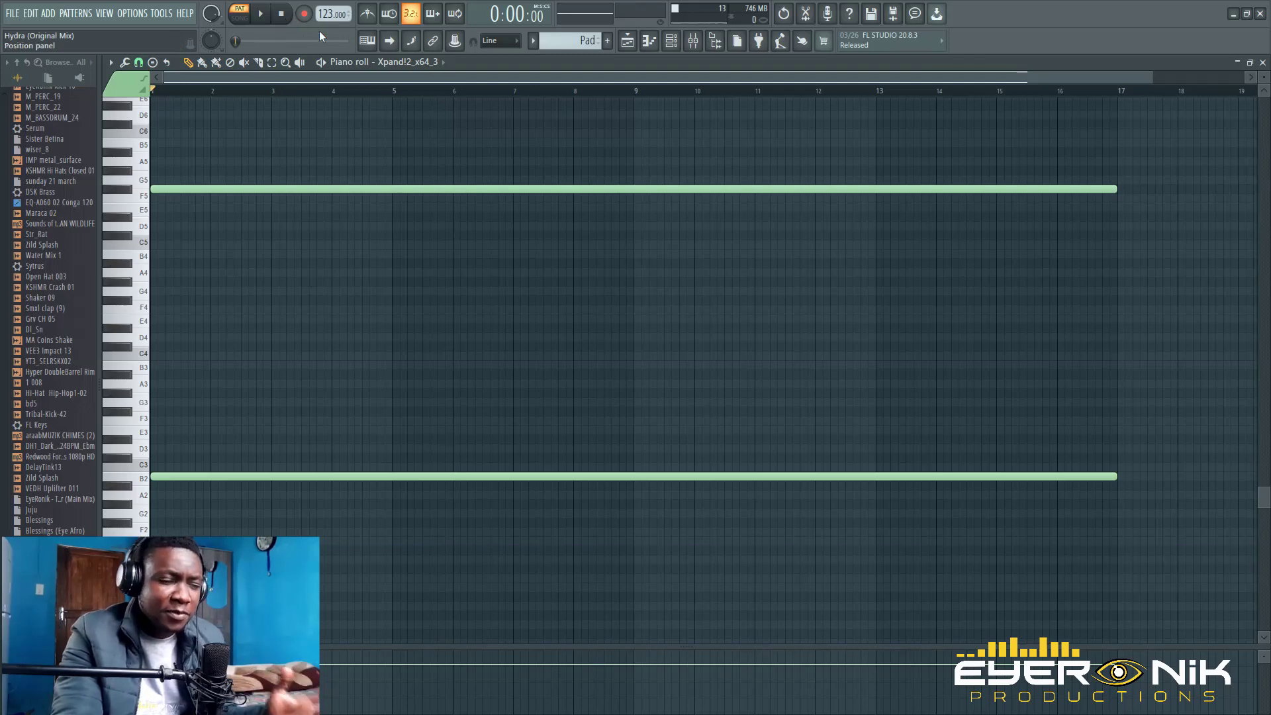
- Replay the Pad pattern twice from its start to listen to the pad sound again
click(270, 15)
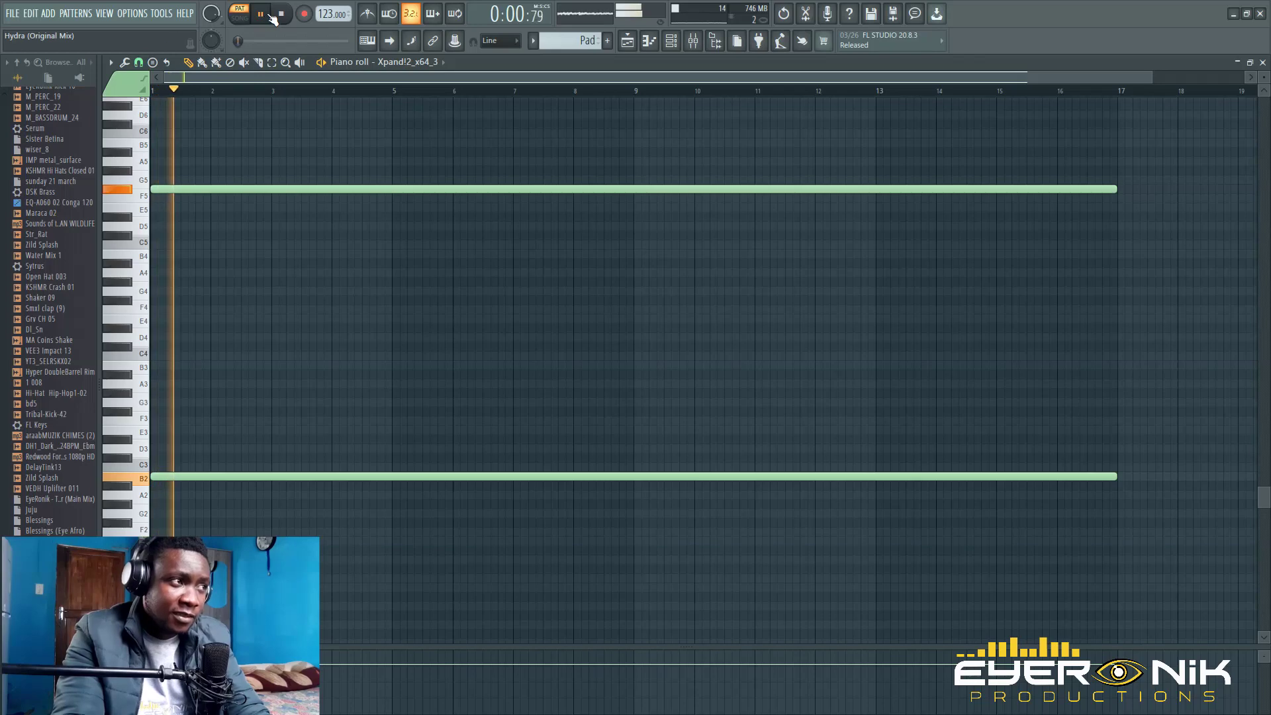
click(282, 15)
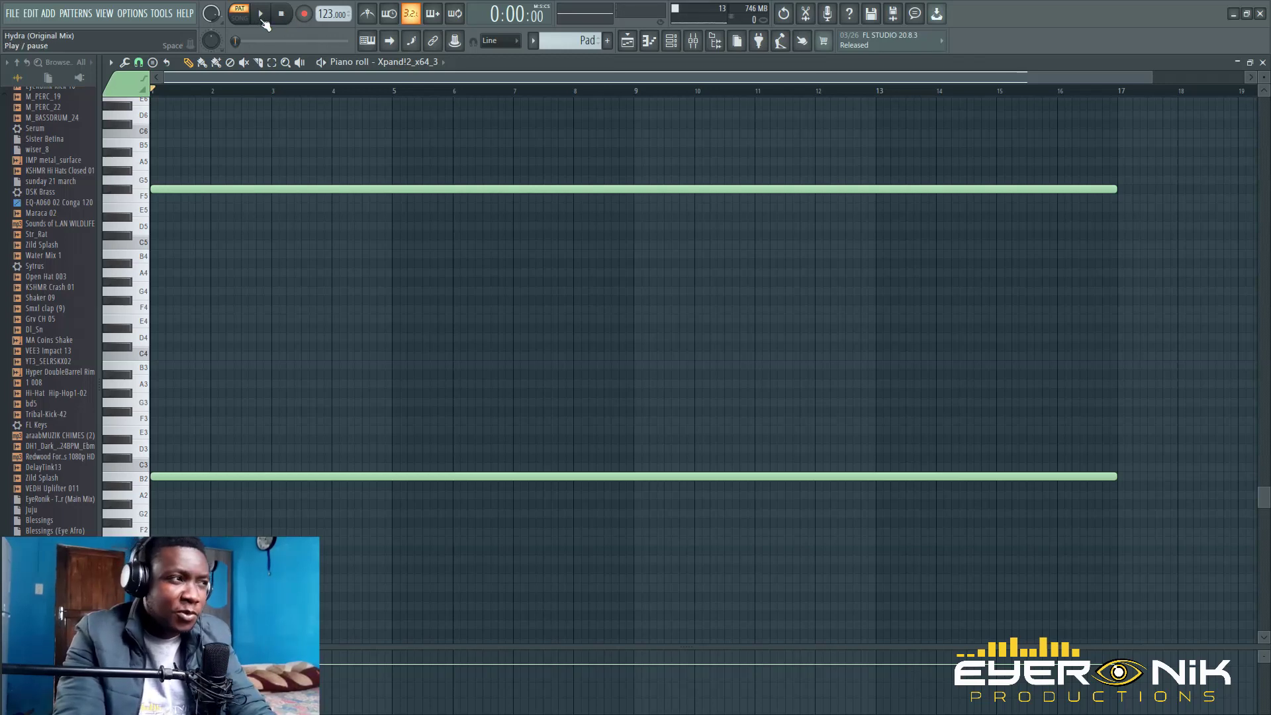
click(262, 16)
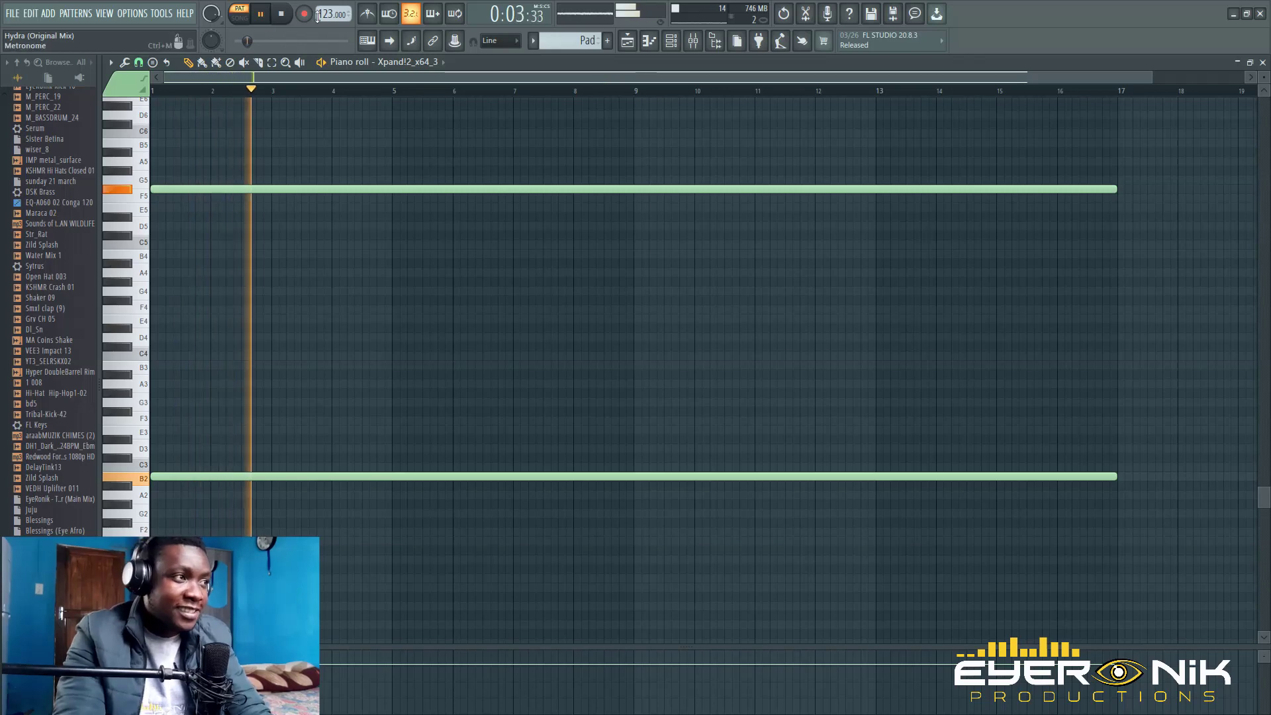
click(283, 14)
- Return to the playlist and play the song from bar 25, where the Track 8 pad enters
key(F5)
key(F5)
key(F5)
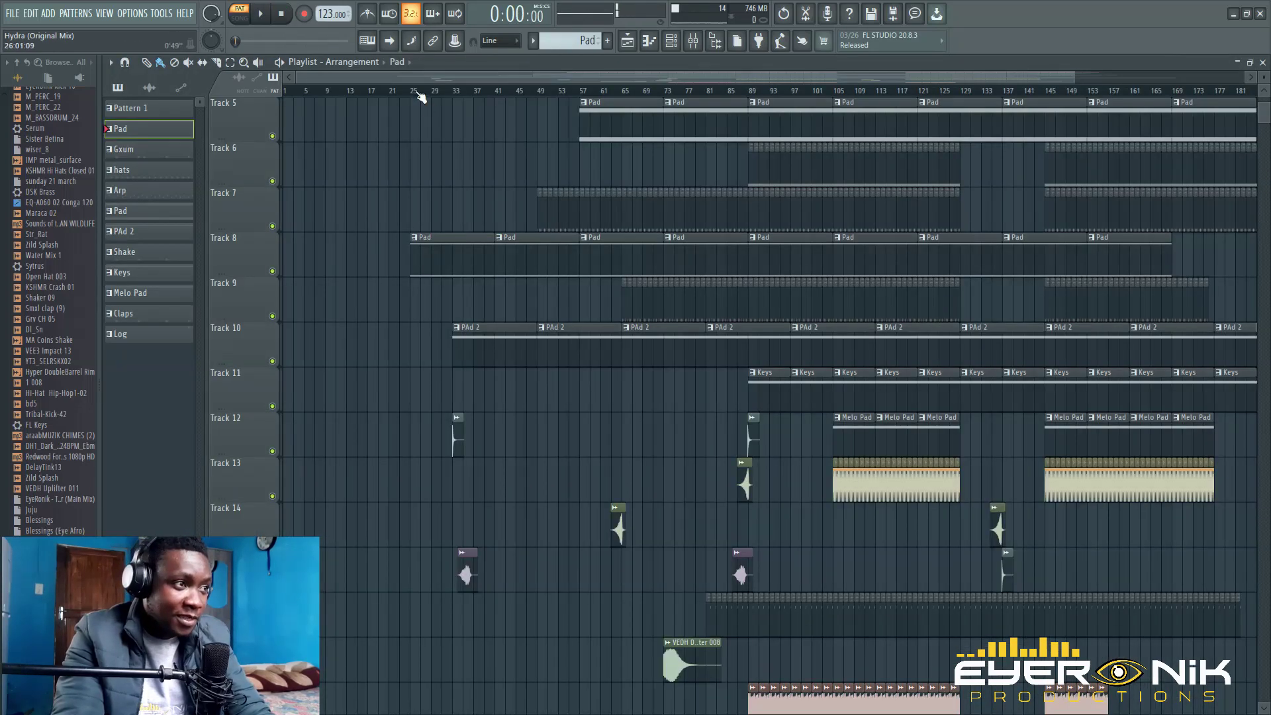
click(416, 93)
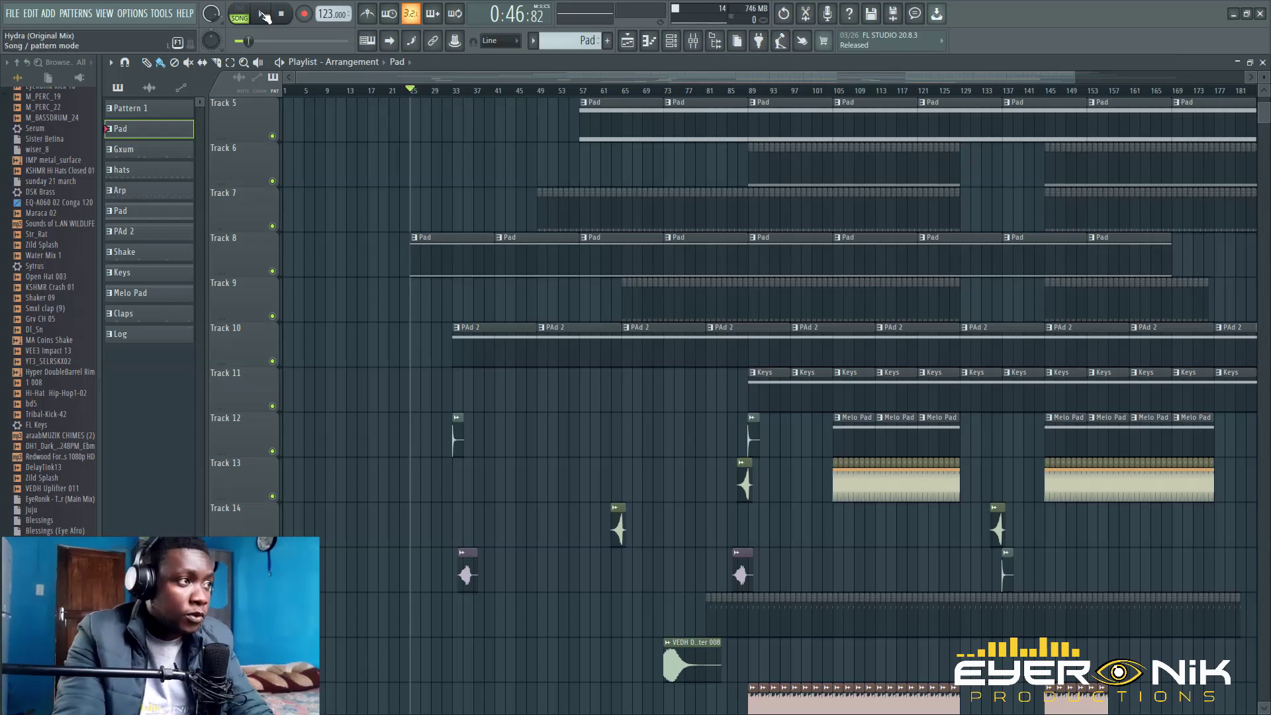
key(space)
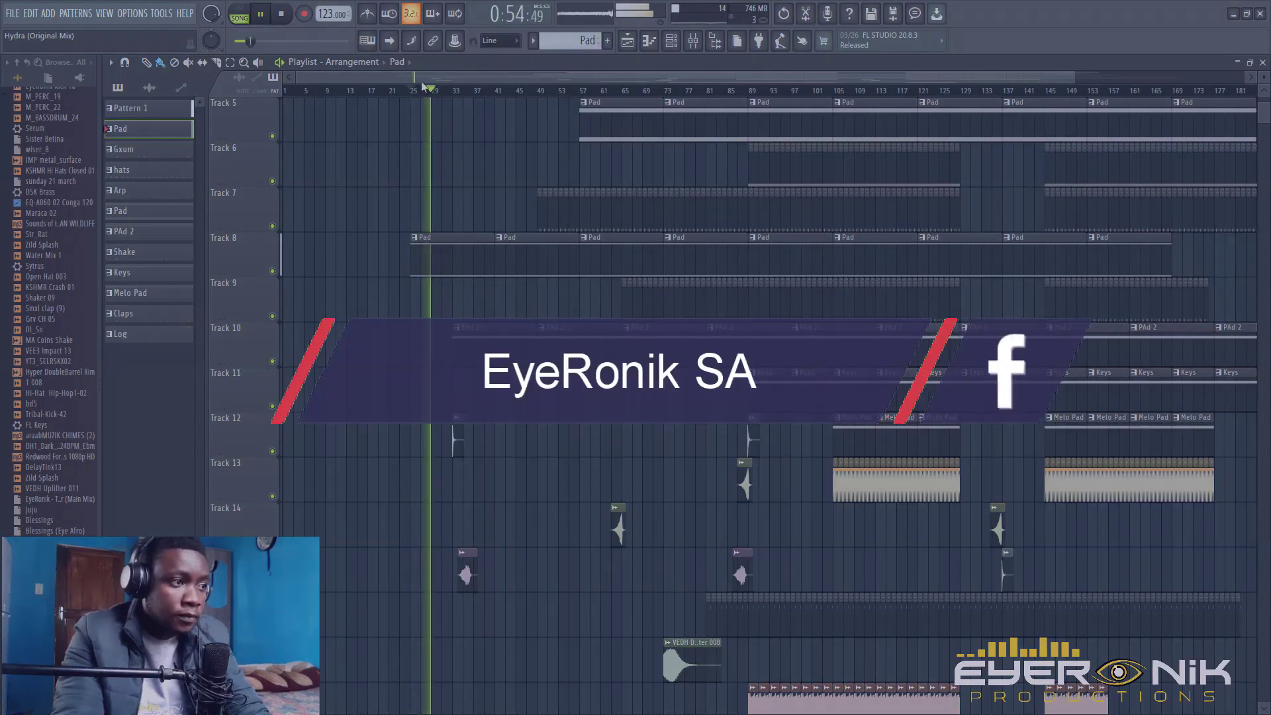
click(289, 22)
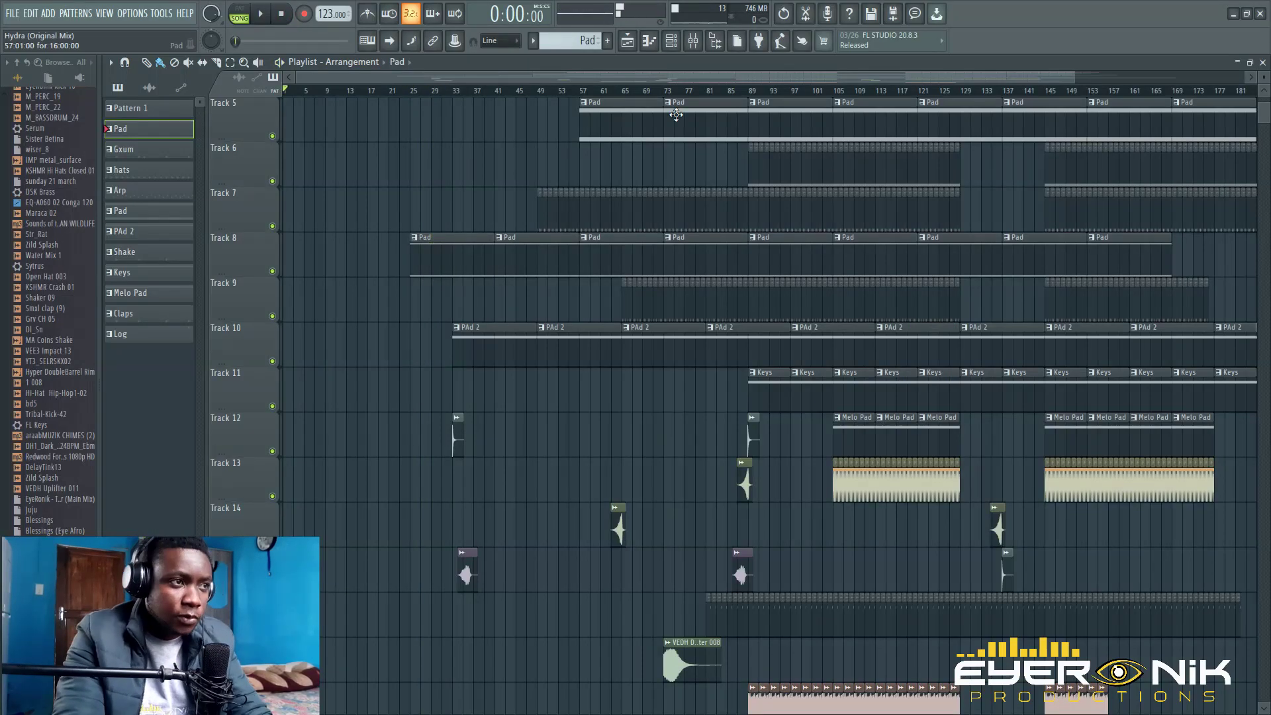
- Open the PAd 2 clip's notes from Track 10 and display the fb330064 synth that plays them
double_click(477, 357)
drag(812, 79, 310, 139)
click(670, 41)
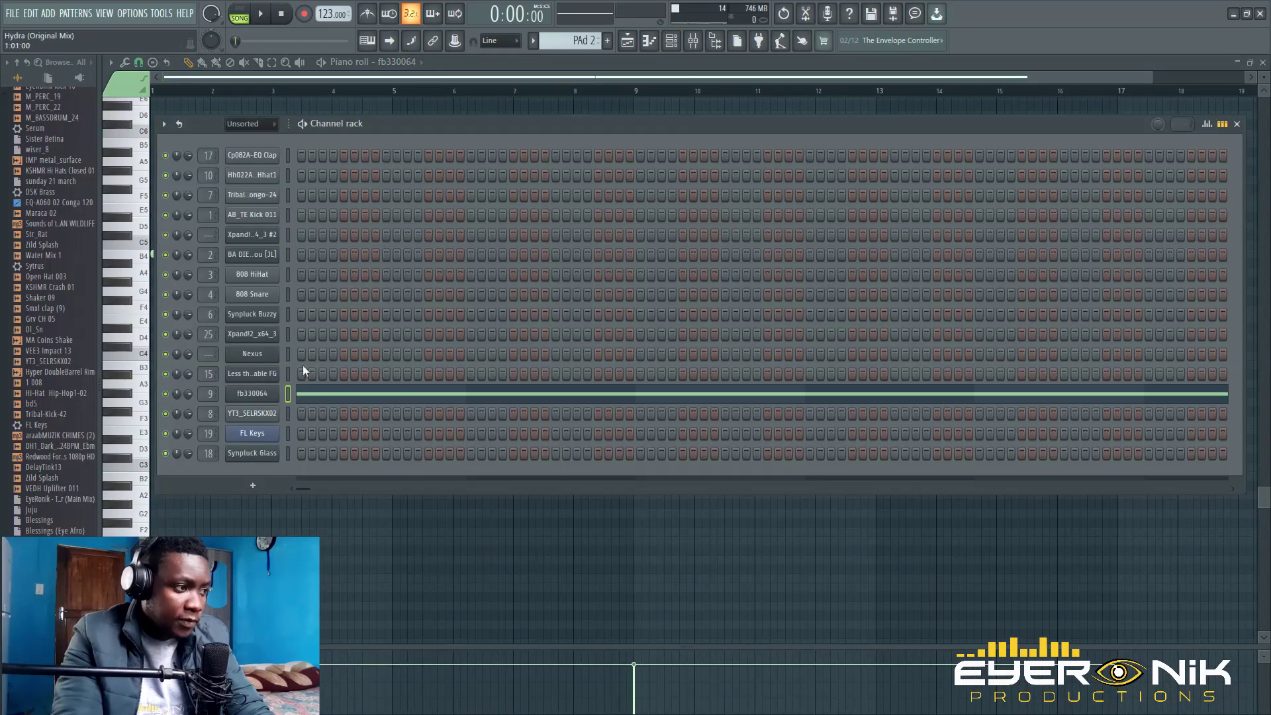
click(260, 394)
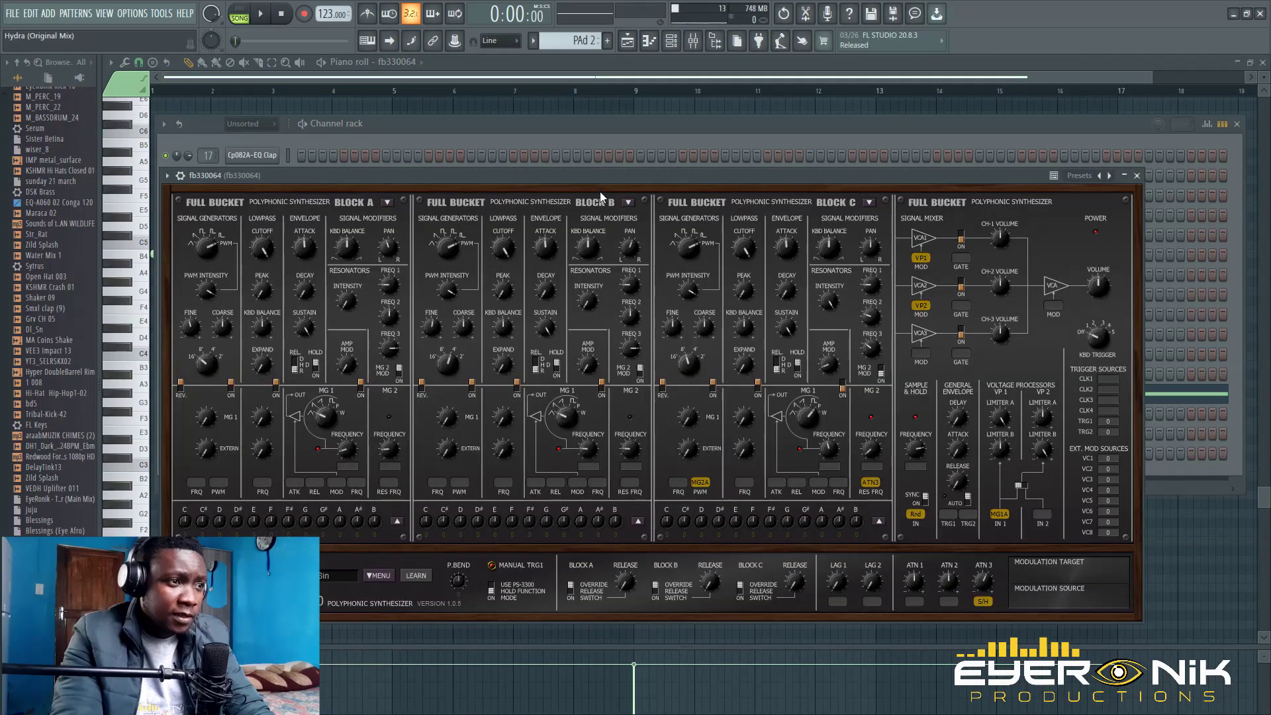
drag(625, 174, 631, 140)
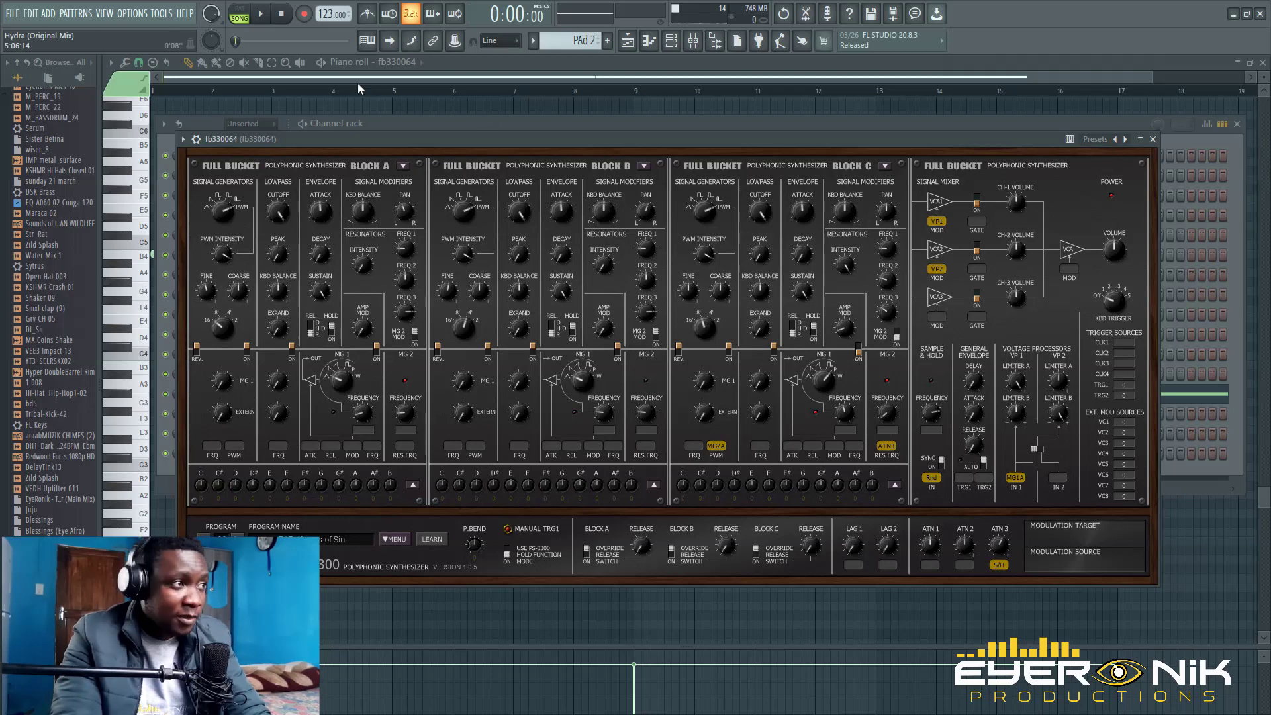
- Play the PAd 2 pattern on its own in pattern mode and close the fb330064 synth
click(245, 18)
click(262, 14)
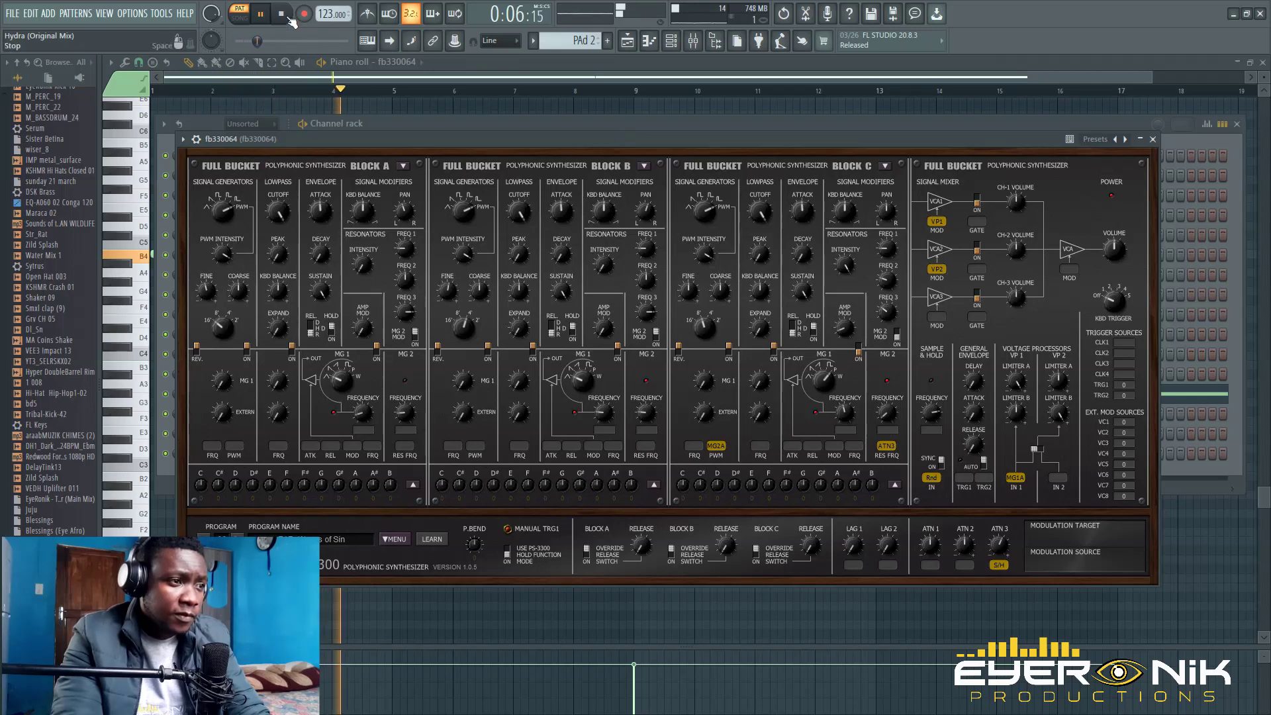
click(1152, 139)
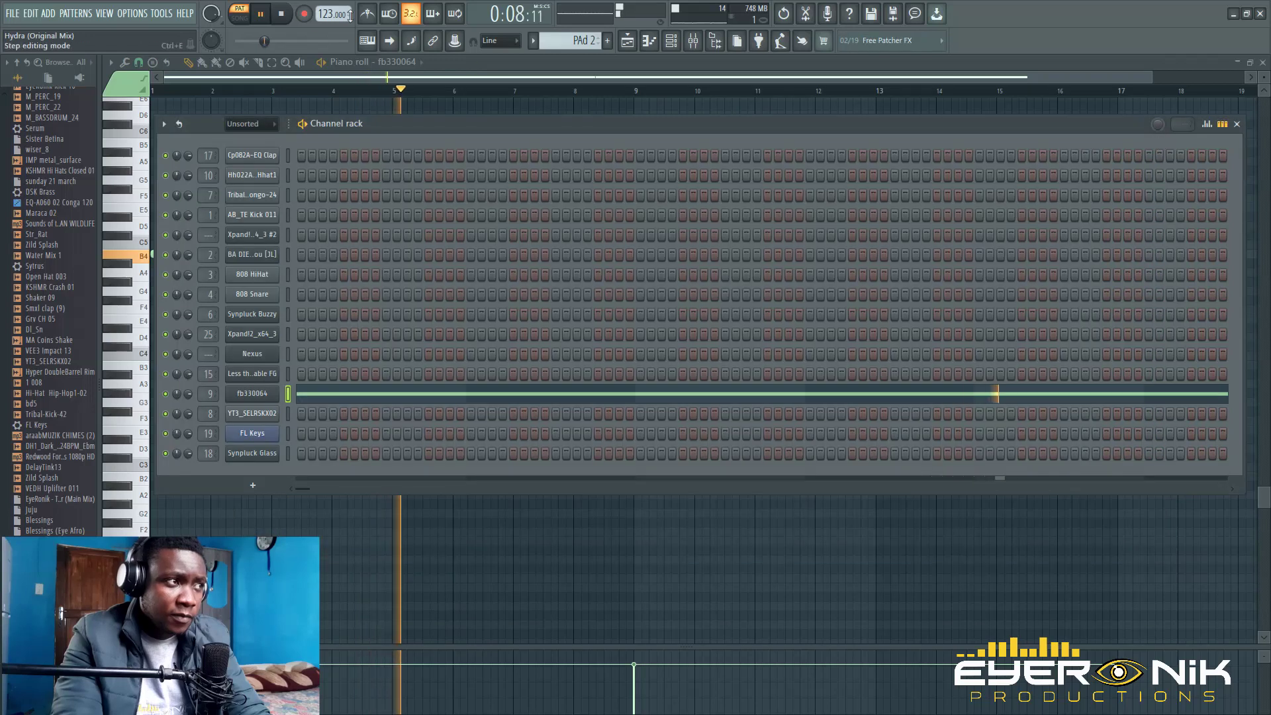
click(286, 16)
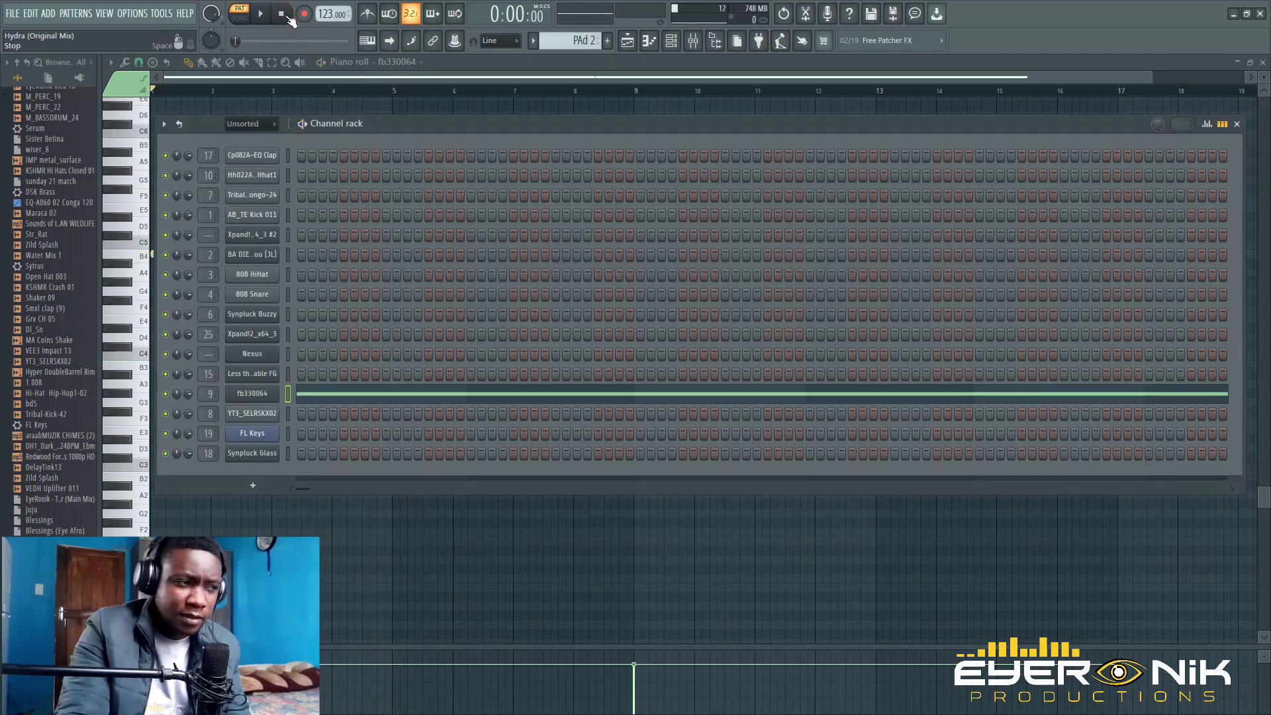
- Reopen the fb330064 synth and view the PAd 2 notes in the piano roll
click(252, 394)
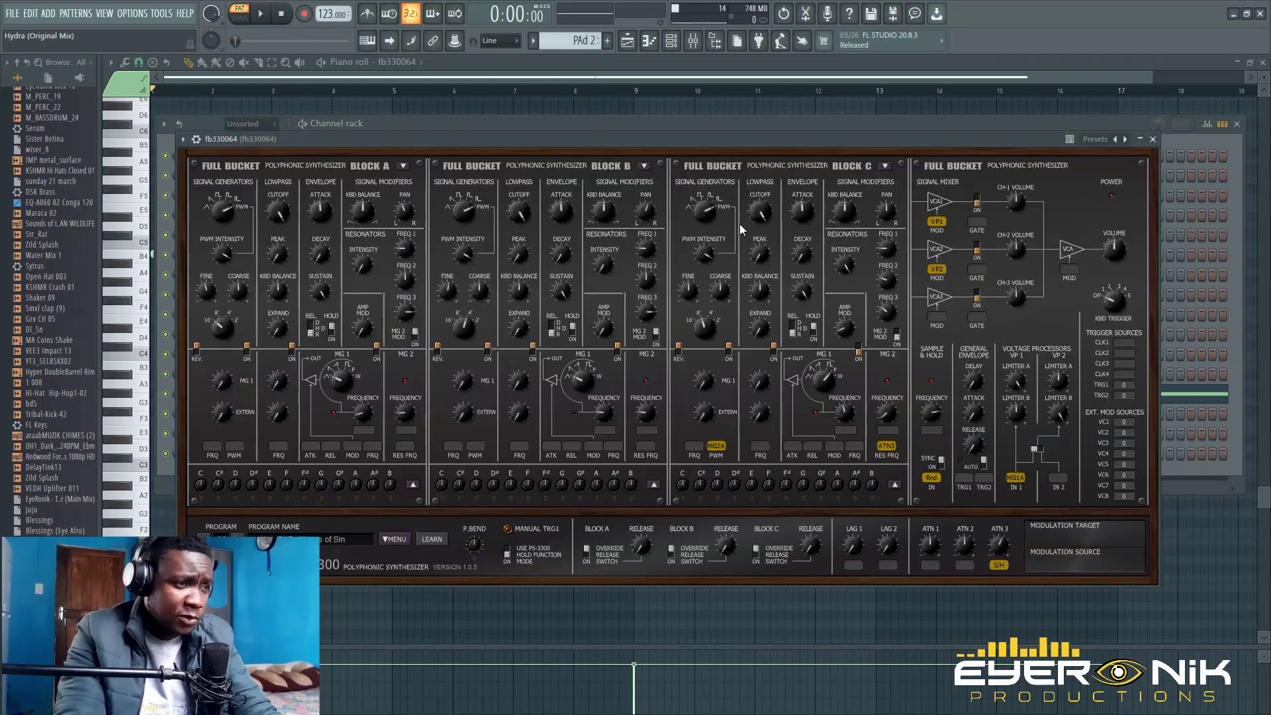
click(1190, 391)
click(1191, 392)
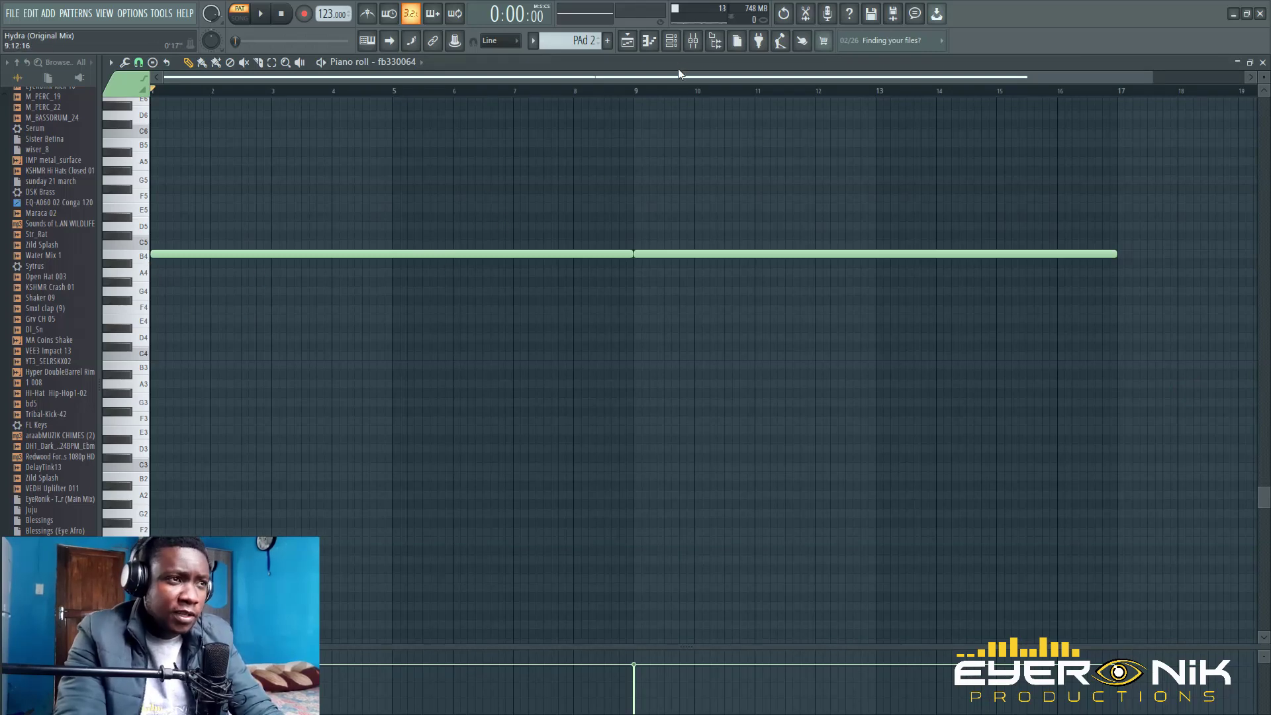
- Play PAd 2 again while examining the fb330064 synth and its mixer track's effects
key(space)
key(F6)
click(253, 392)
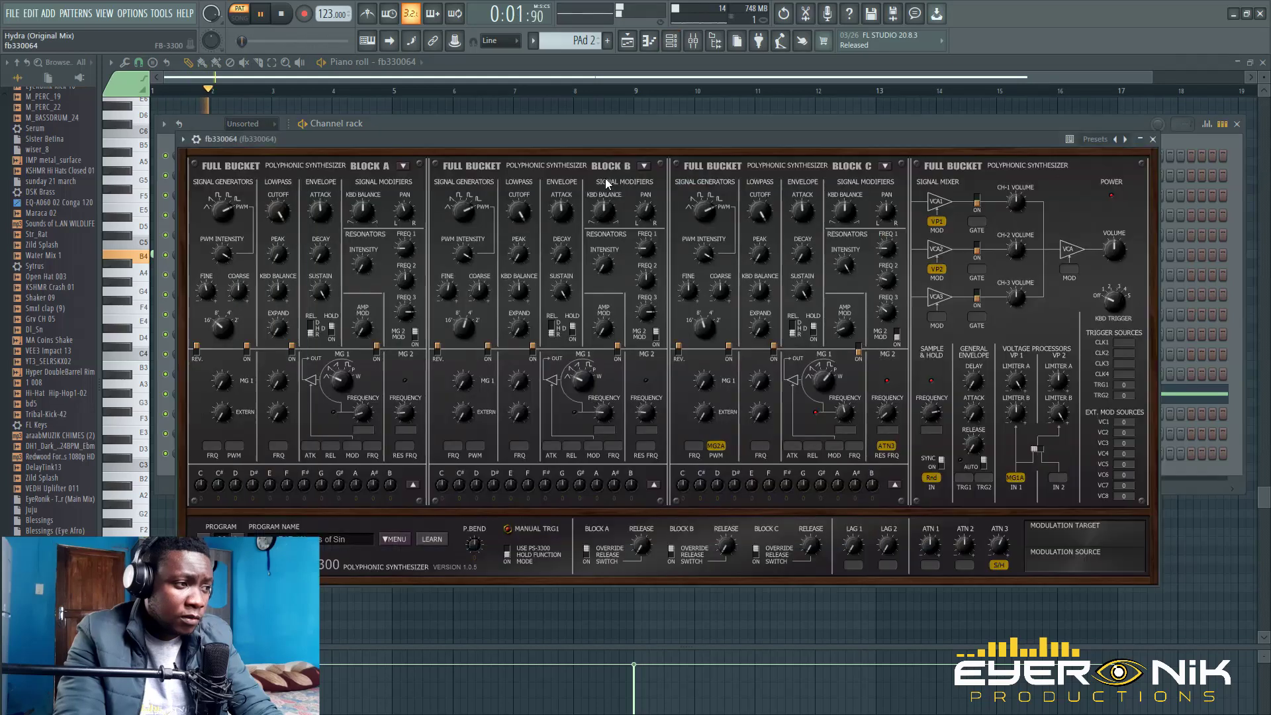
key(F9)
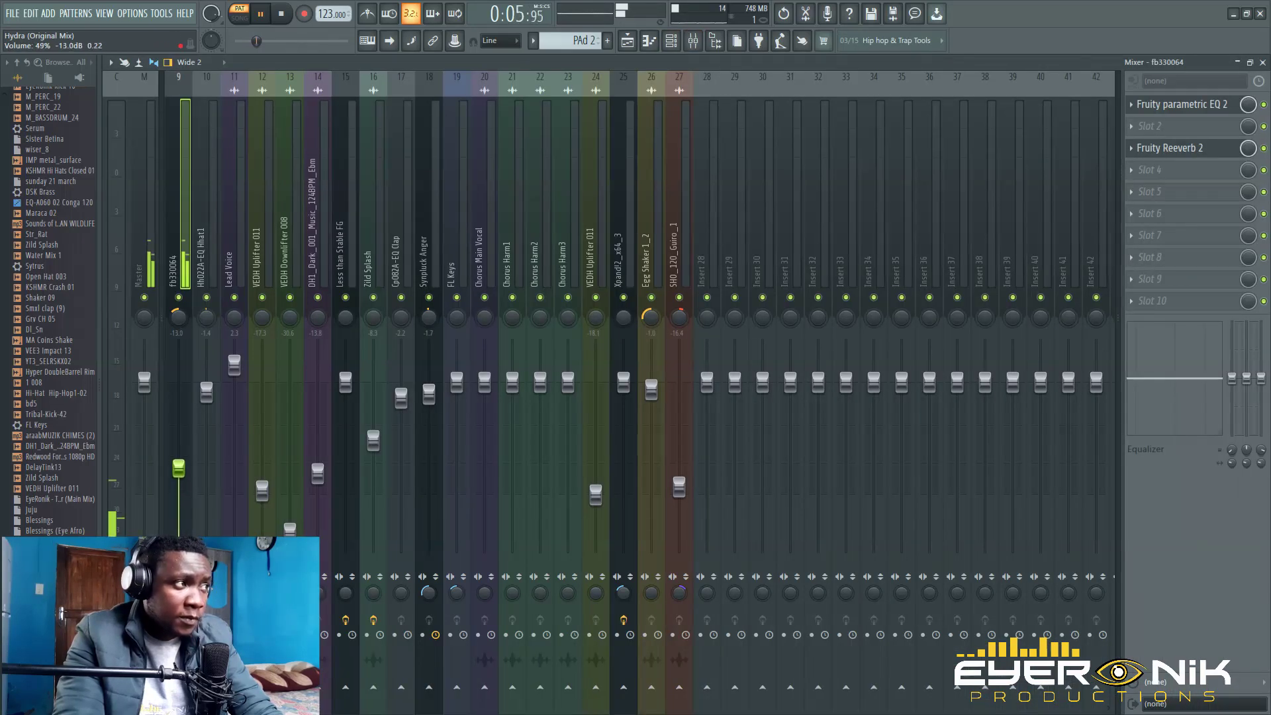
click(282, 16)
- Play the song arrangement from bar 41 in the playlist to hear both pads together with the beat
click(627, 41)
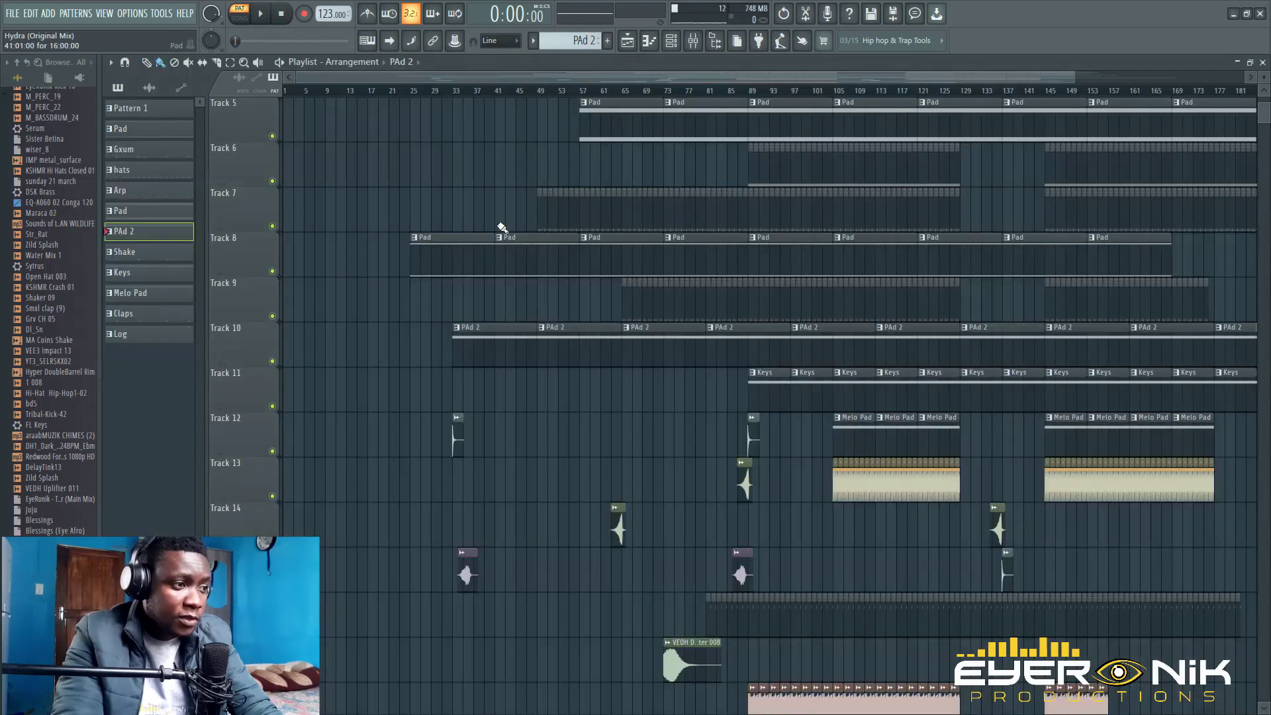
click(498, 92)
key(space)
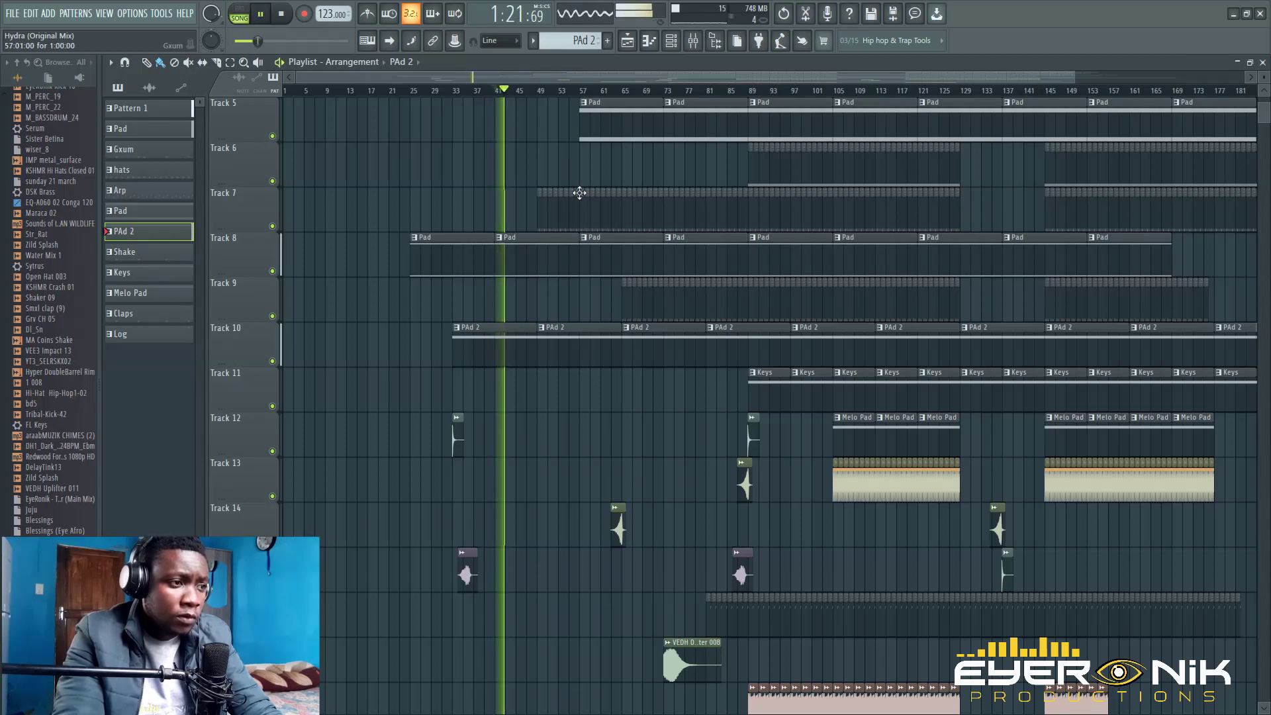
click(281, 14)
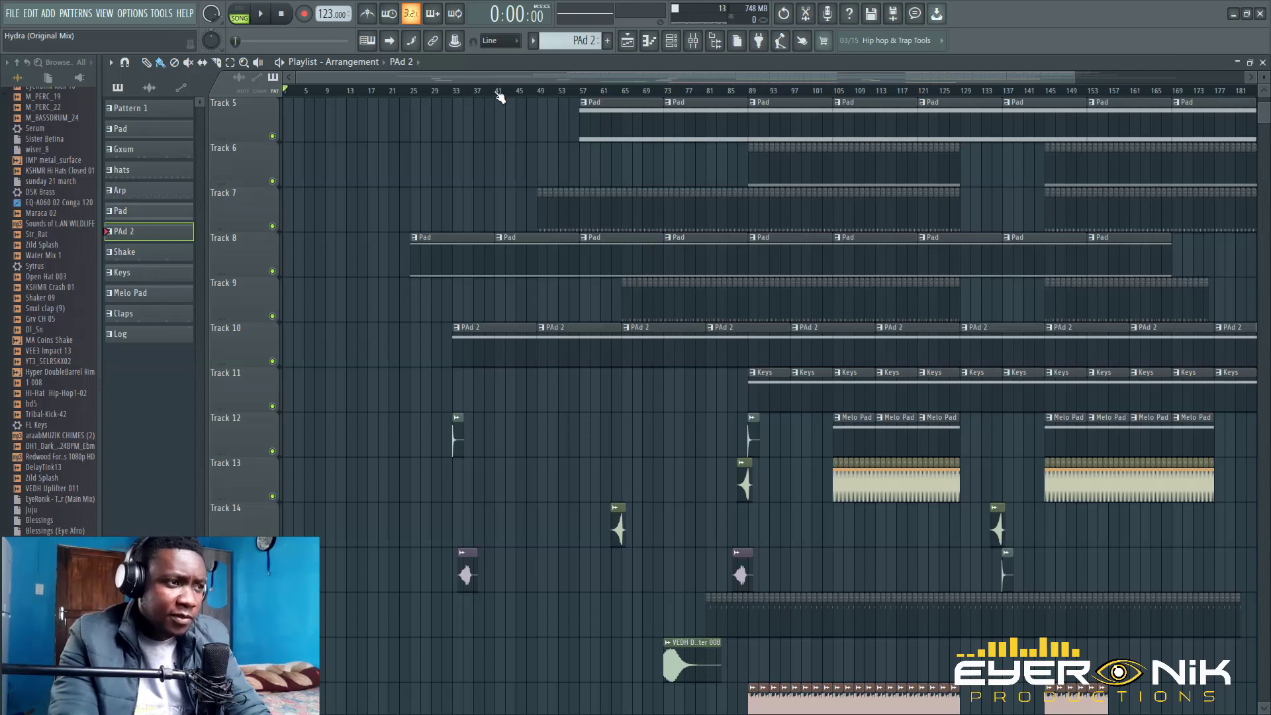
- Open the Gxum pattern from Track 7 and play its Tribal-Bongo-24 channel in pattern mode with the channel rack shown
double_click(548, 212)
key(F6)
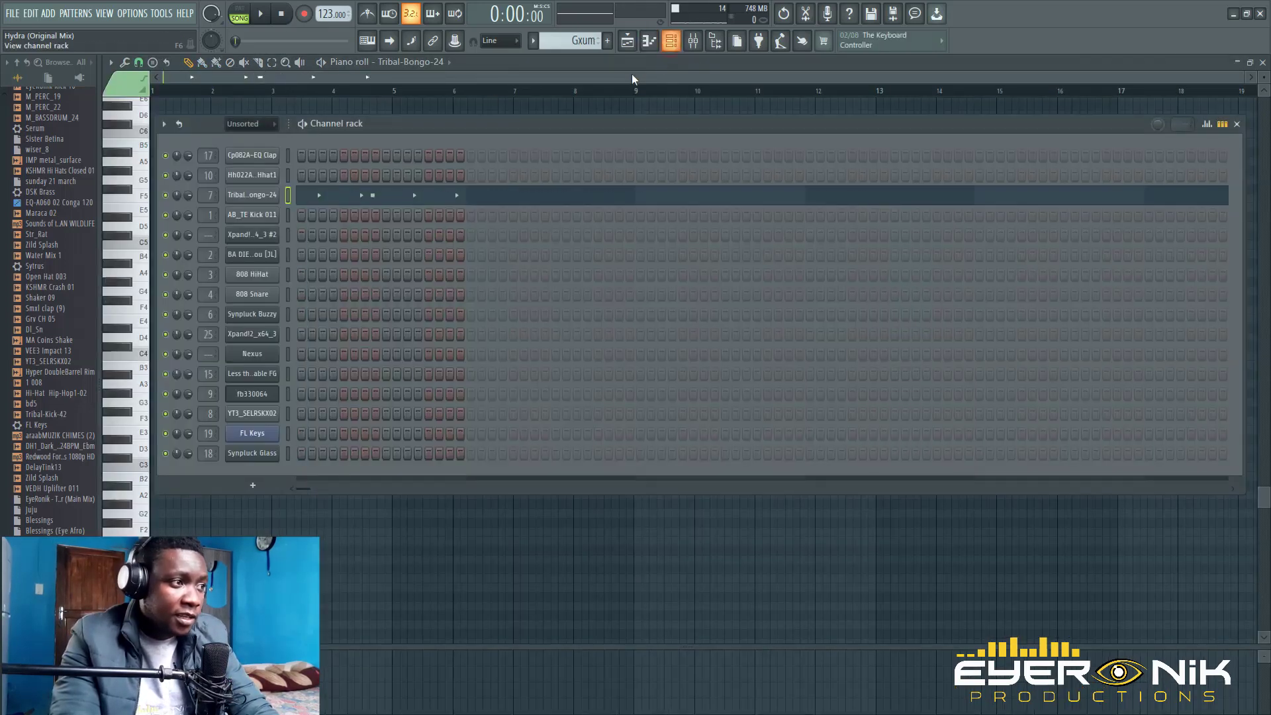
click(266, 197)
click(260, 14)
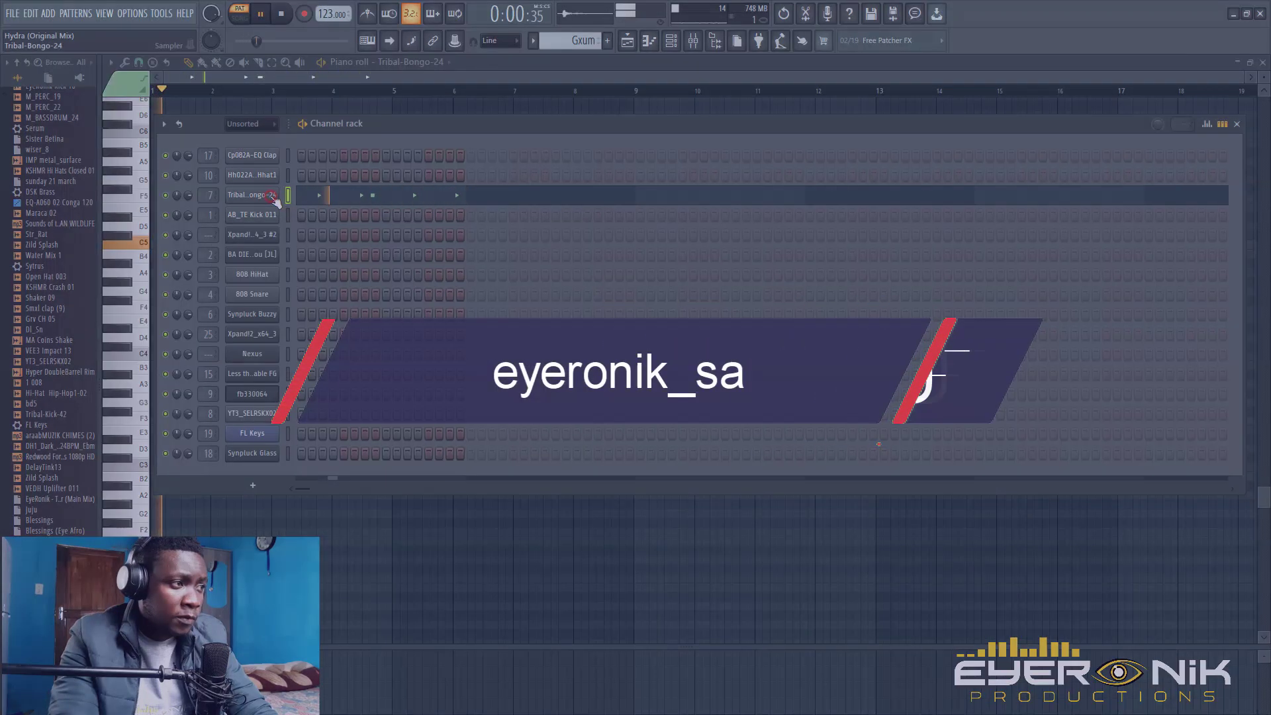
key(space)
- Load Fruity Reeverb 2 into effect slot 3 of the Tribal-Bongo-24 mixer track and play the Gxum pattern through it
click(700, 42)
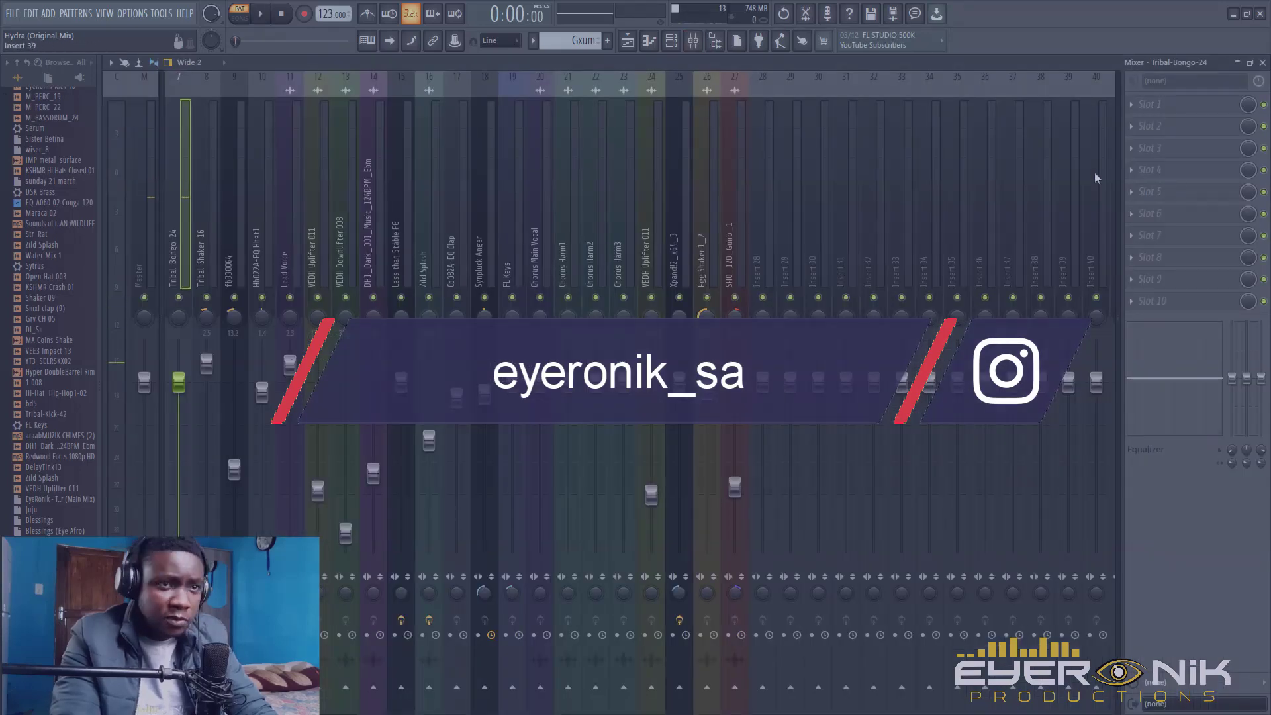
click(1150, 147)
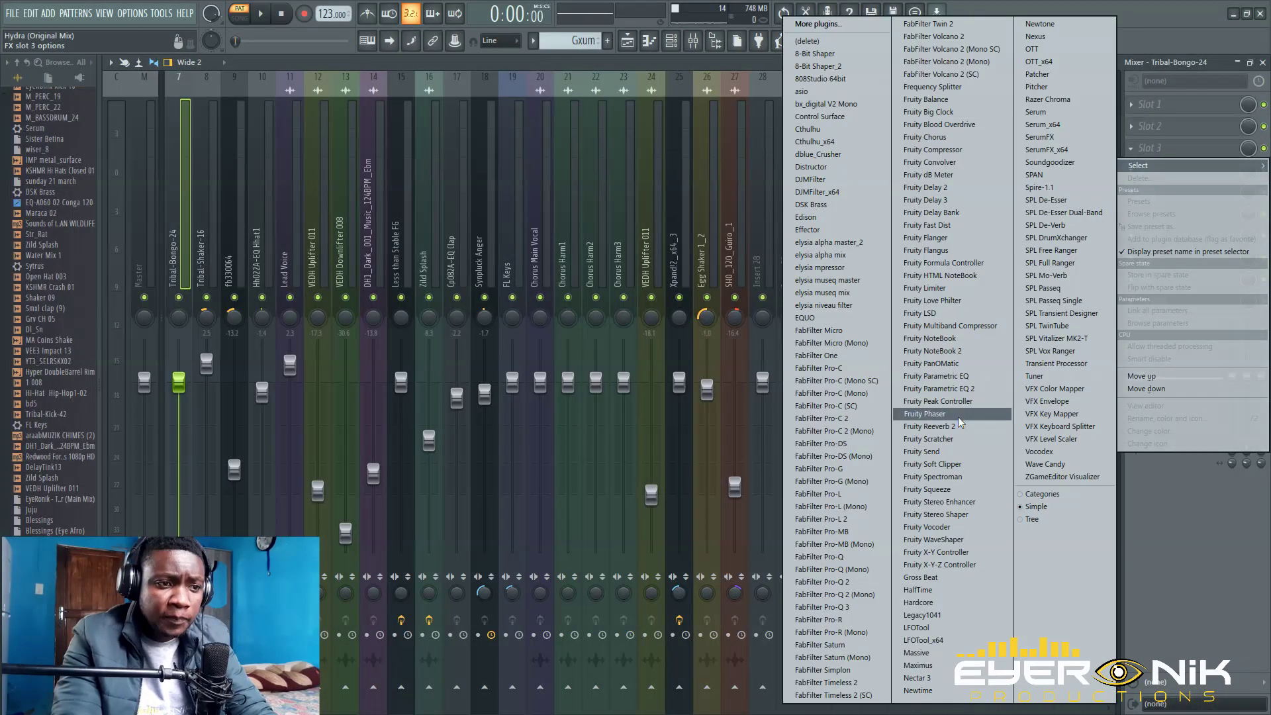
click(958, 427)
key(space)
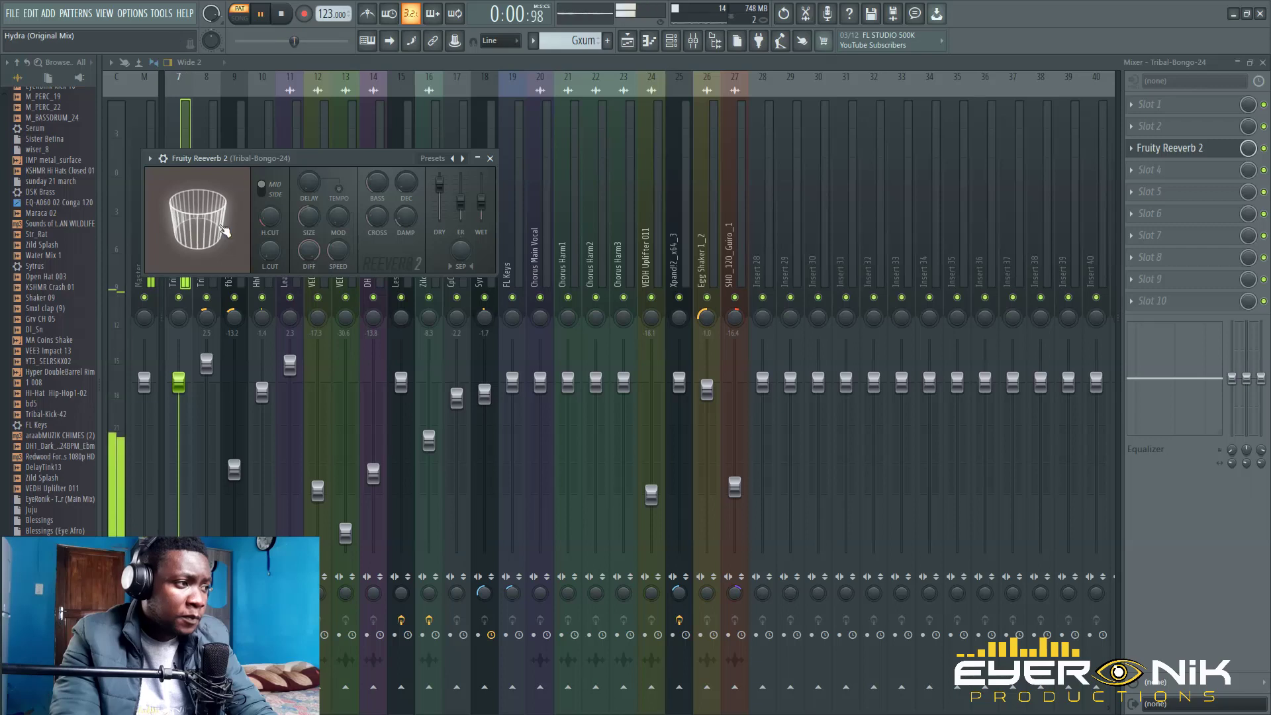
drag(179, 319, 178, 318)
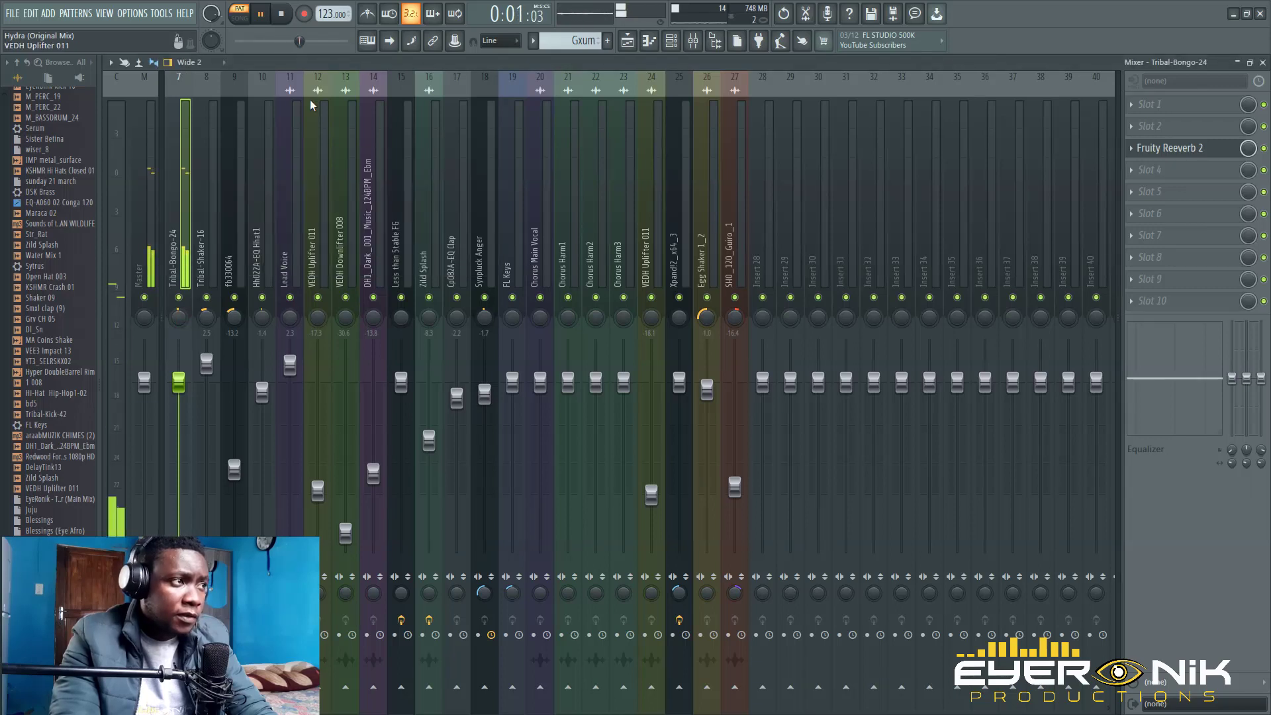
key(space)
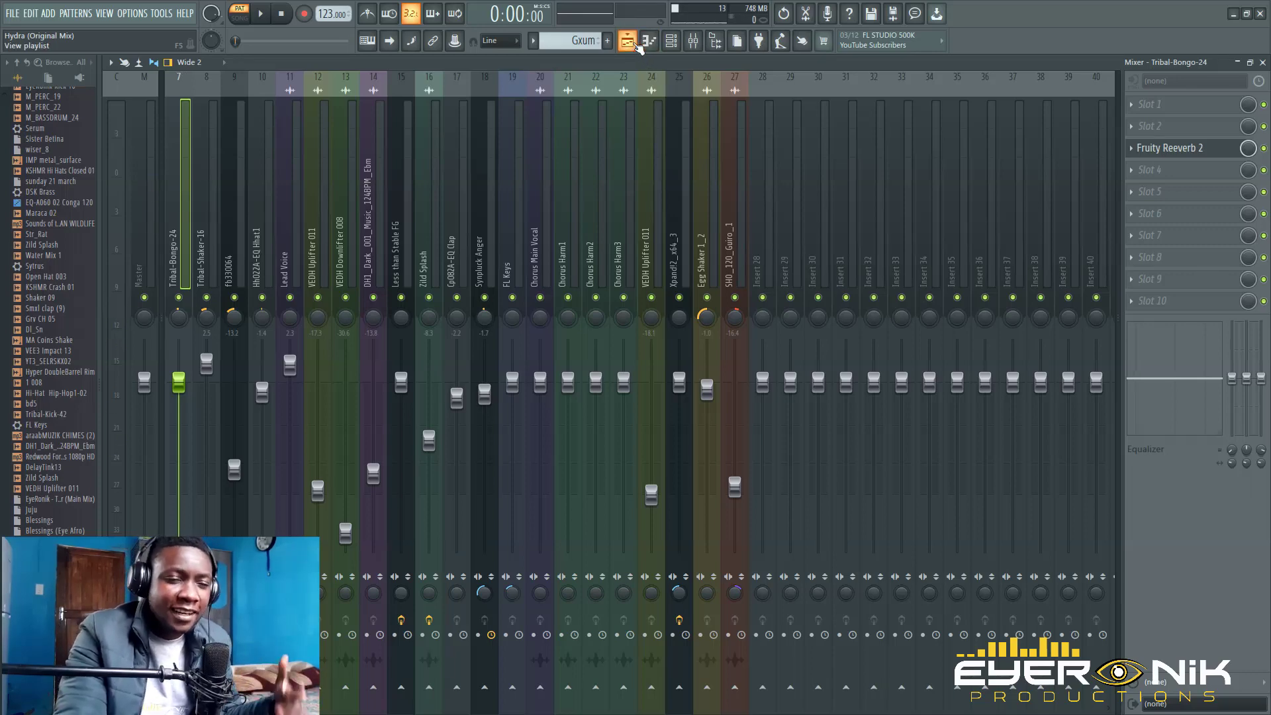
- Play the song arrangement from bar 49 in the playlist to hear Gxum with the other parts
click(628, 41)
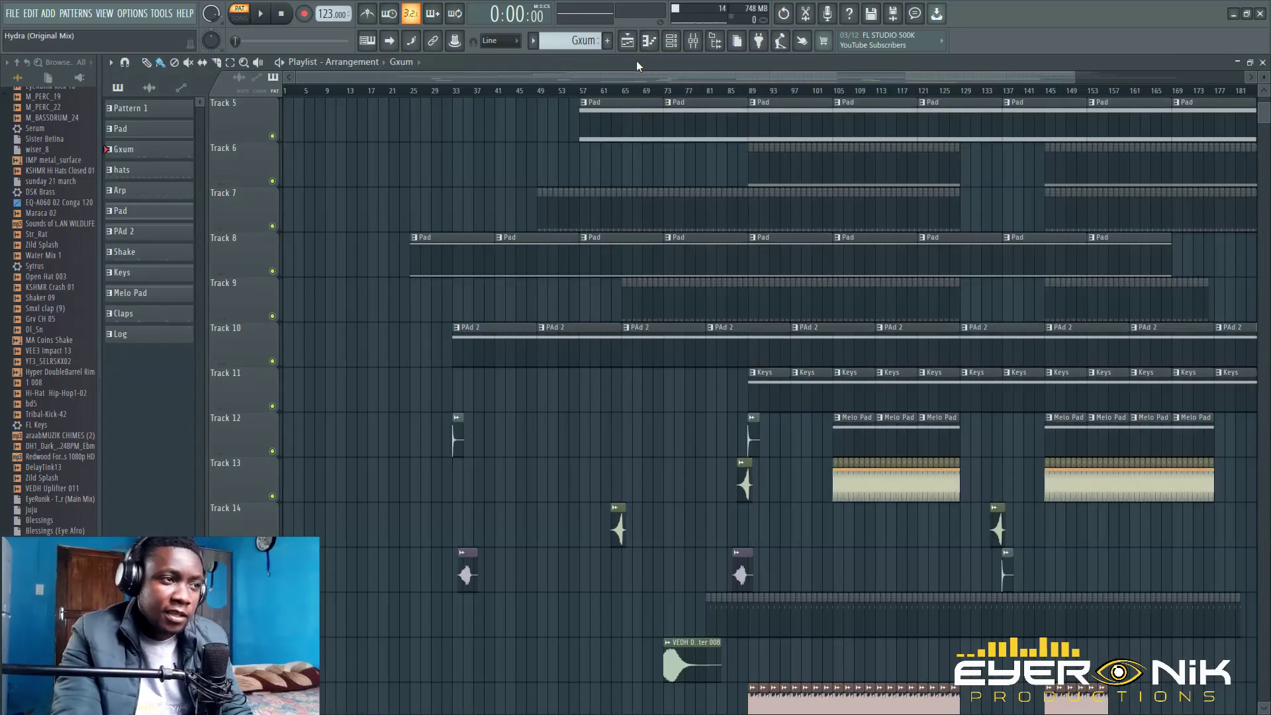
click(538, 91)
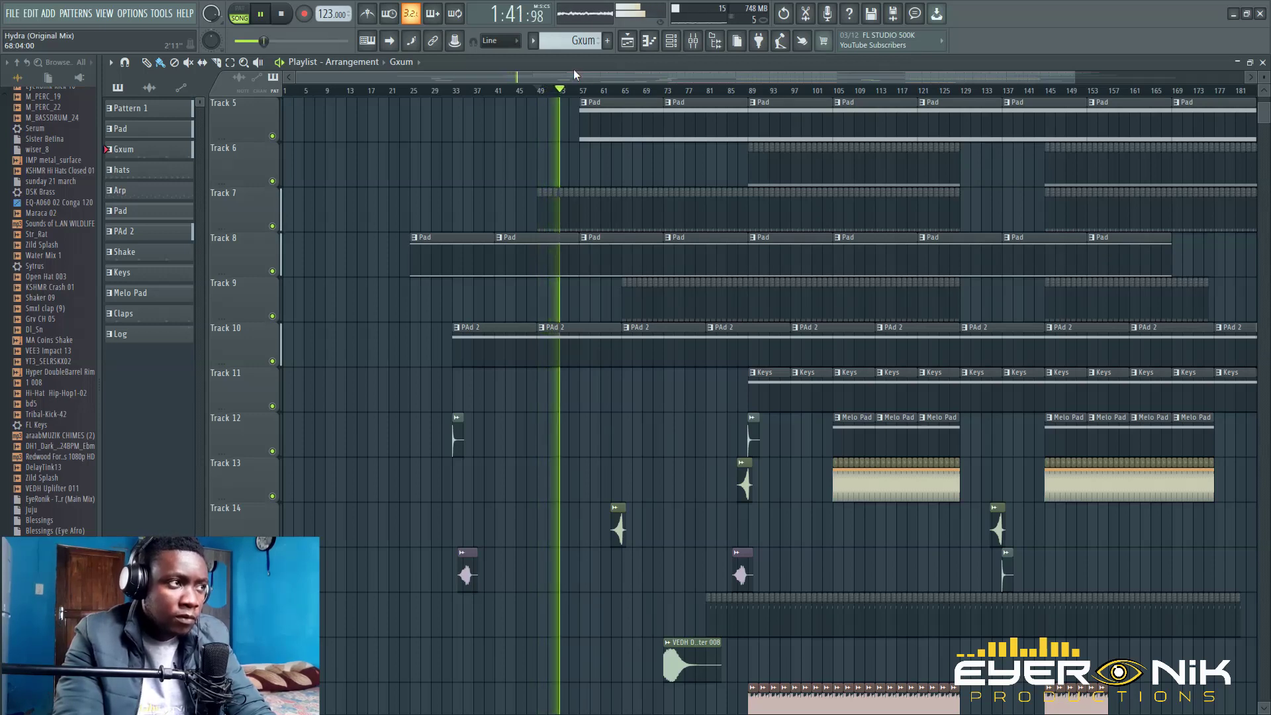
click(283, 14)
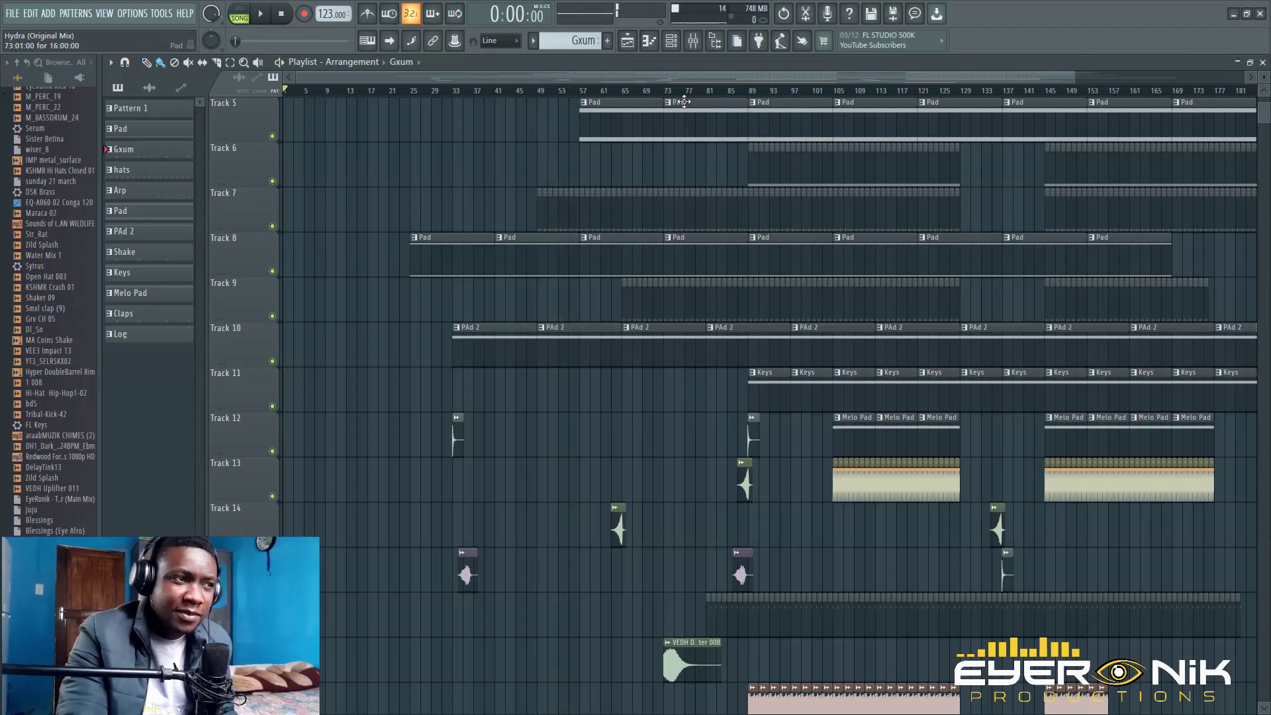
- Open the Pad pattern on Track 5 in the piano roll and play its two sustained notes in pattern mode
drag(685, 76, 696, 80)
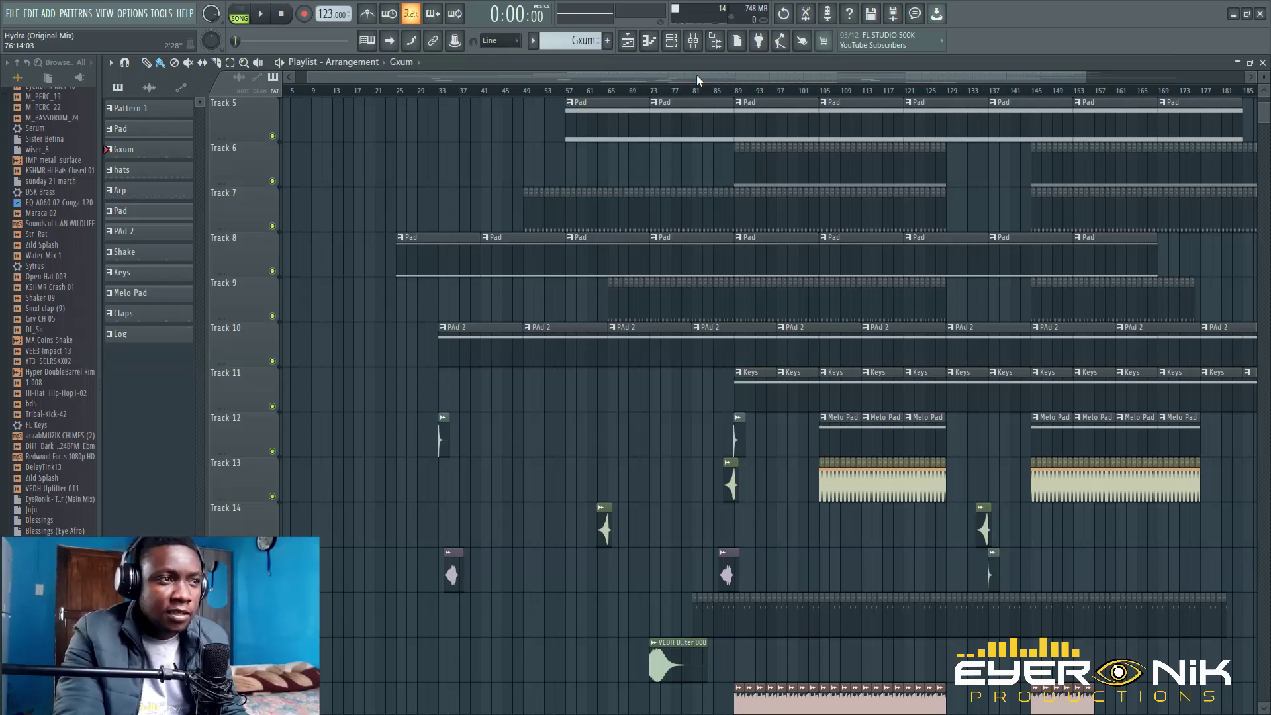
drag(696, 78, 783, 78)
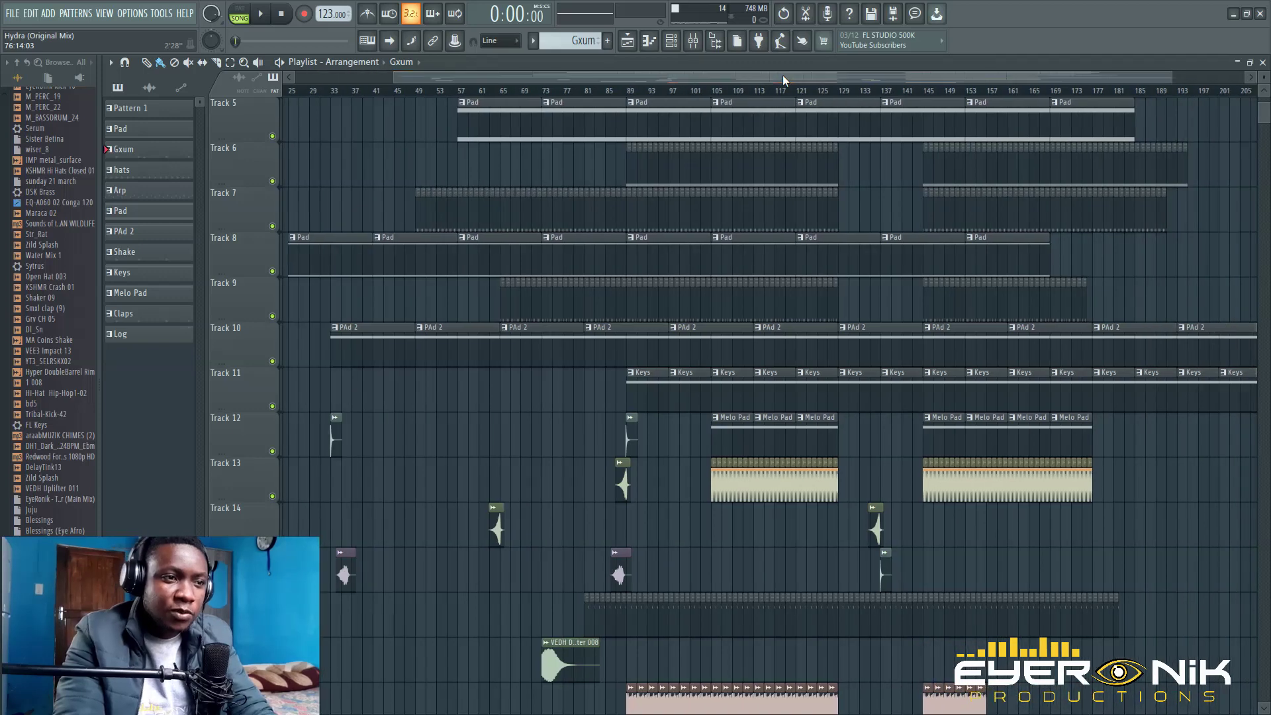
scroll(777, 434, down, 3)
scroll(778, 434, up, 2)
scroll(779, 434, up, 5)
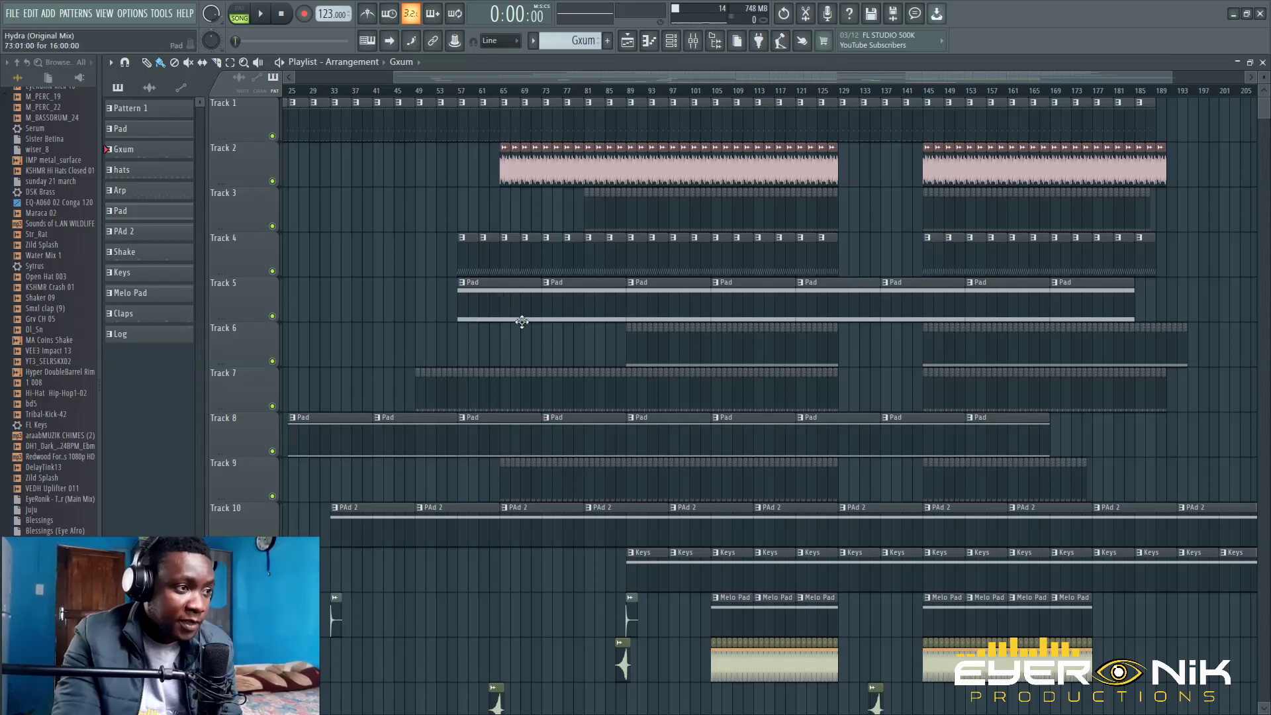
double_click(482, 300)
click(249, 15)
click(258, 14)
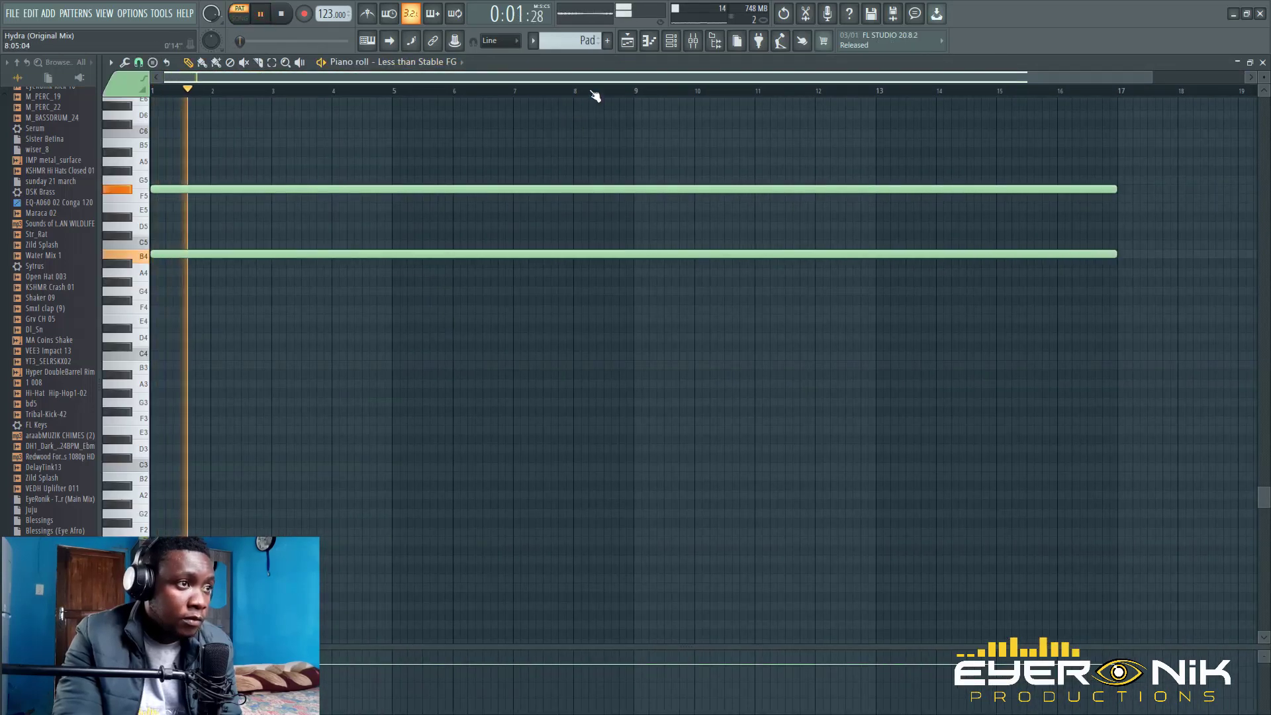
scroll(674, 278, up, 2)
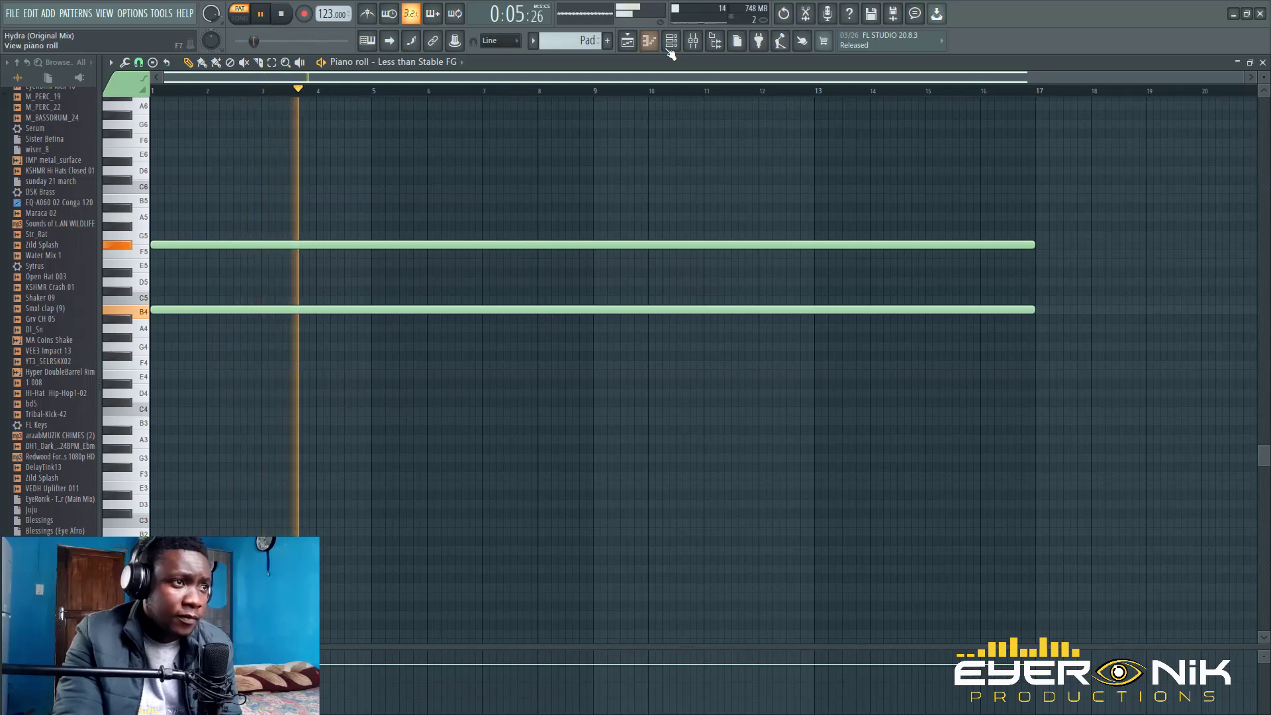
key(space)
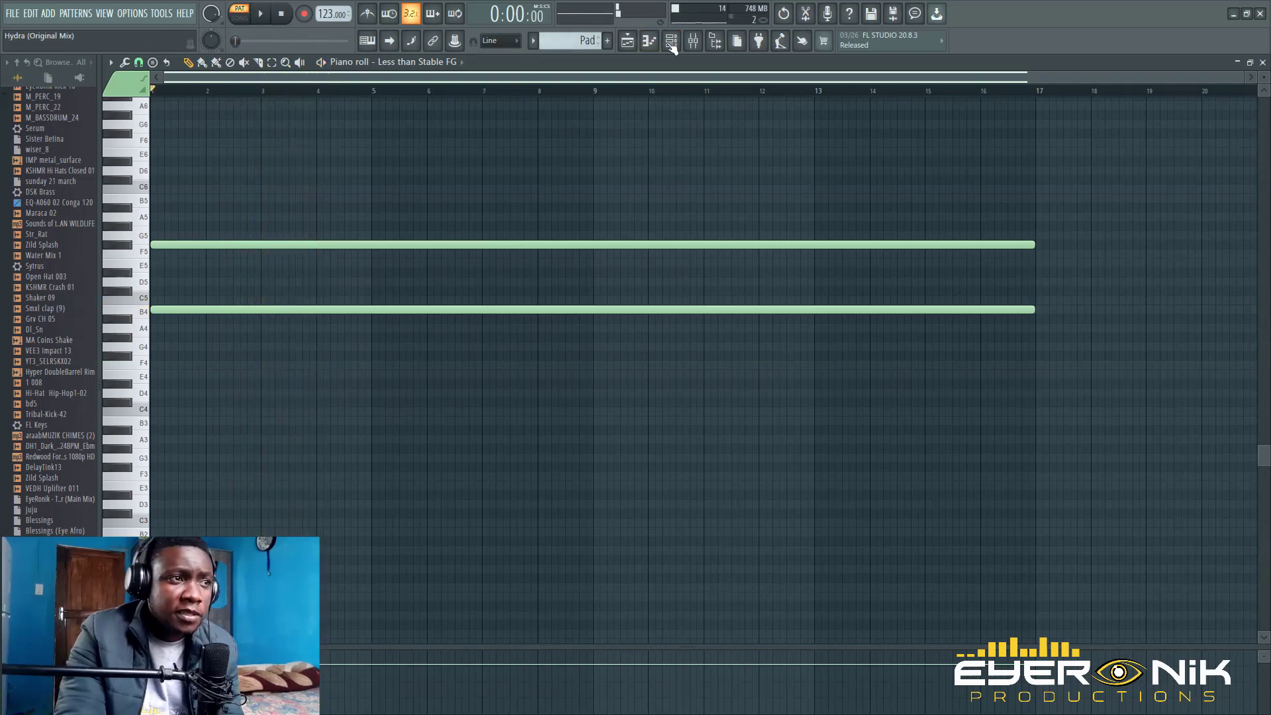
- Examine the Less than Stable FG synth used by the Track 5 Pad pattern and return to the playlist
click(669, 46)
click(252, 373)
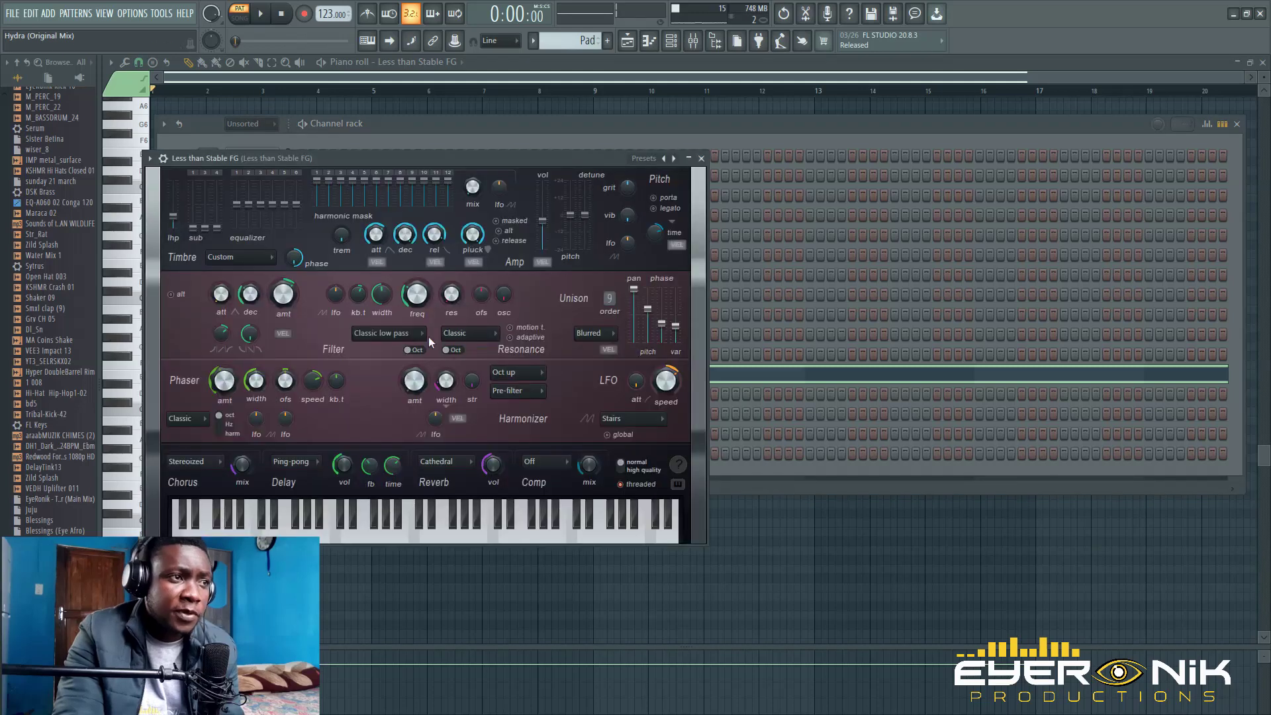
click(626, 41)
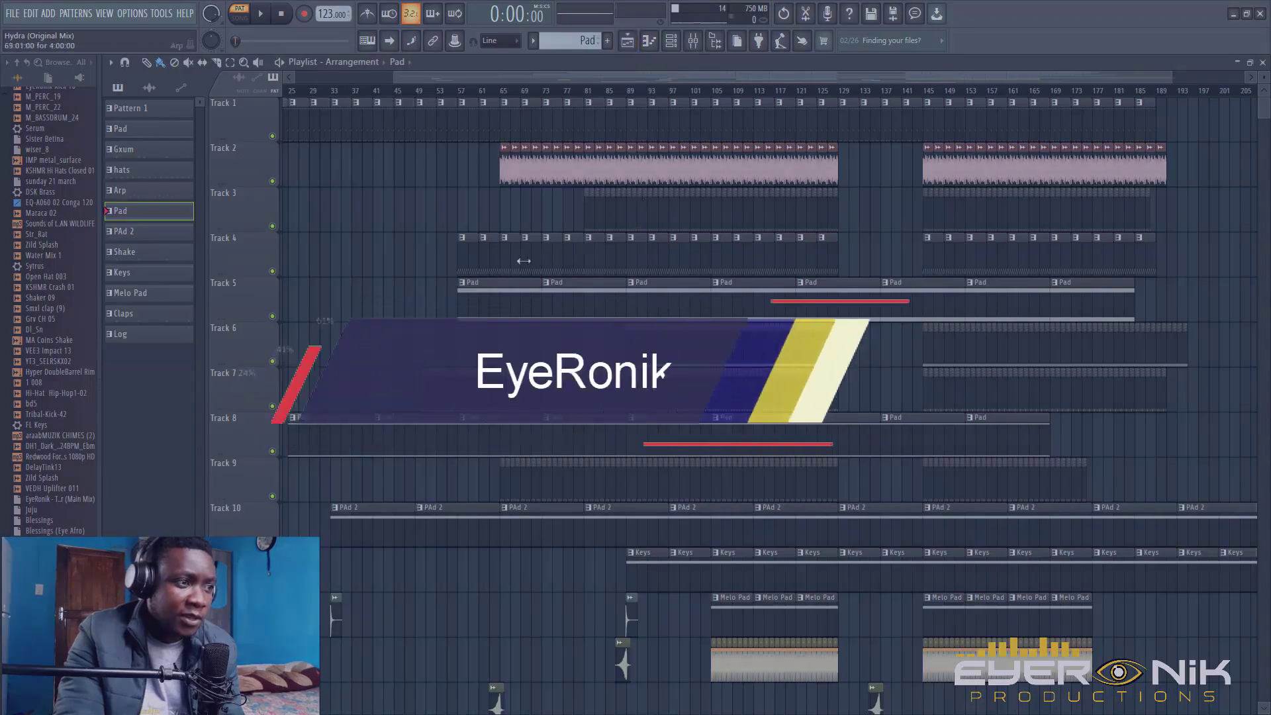
- Open the Arp pattern on Track 4 in the piano roll and play its Synpluck Buzzy notes in pattern mode
click(657, 194)
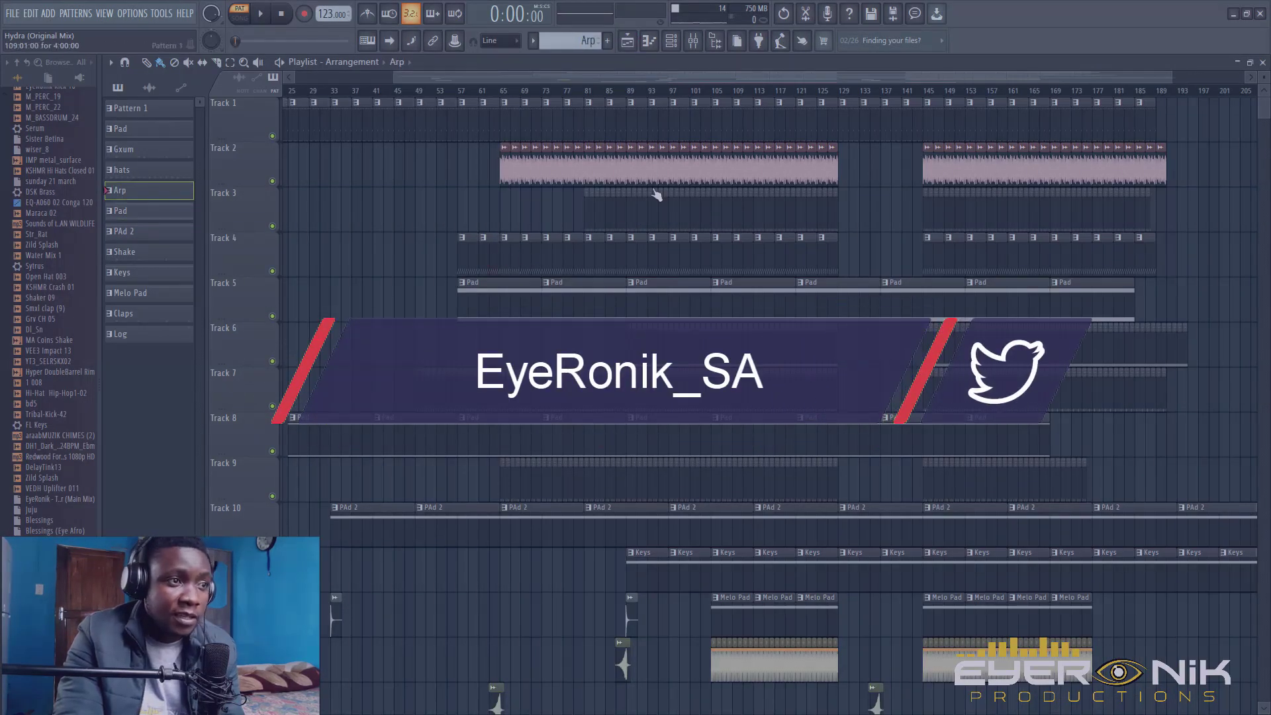
double_click(505, 264)
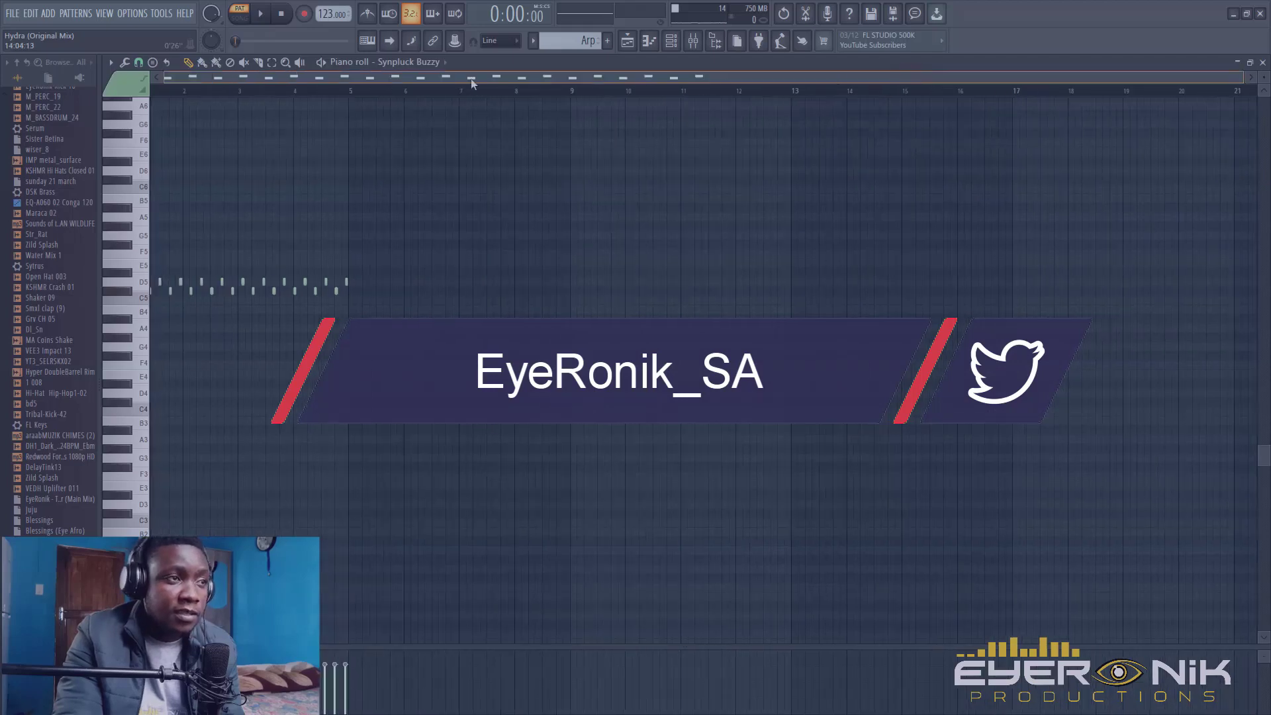
drag(1242, 79, 898, 79)
key(space)
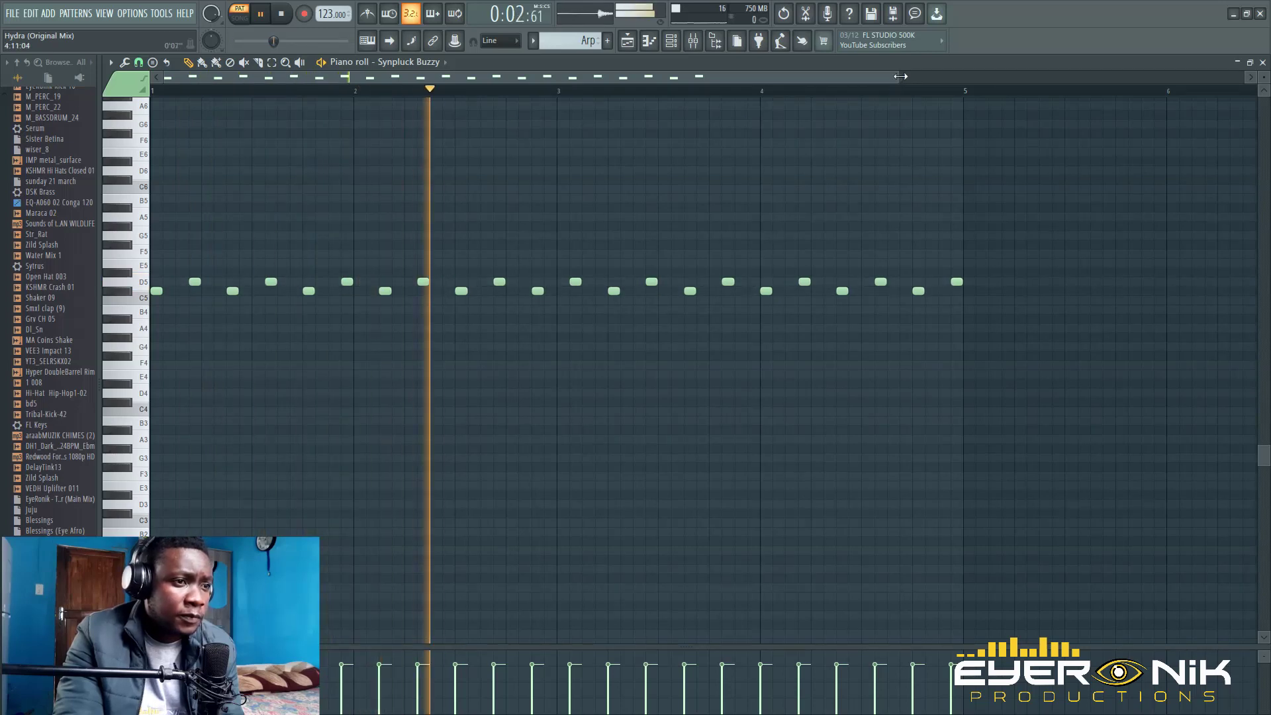
drag(900, 77, 1081, 85)
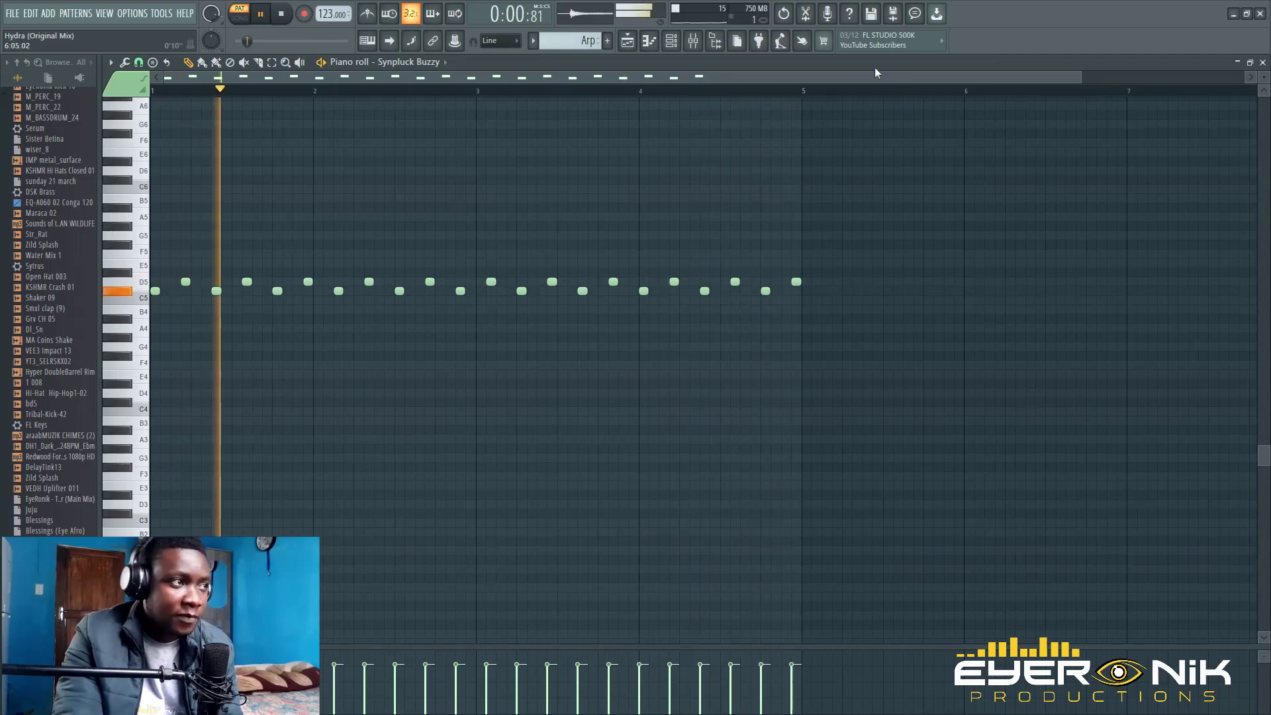
click(285, 20)
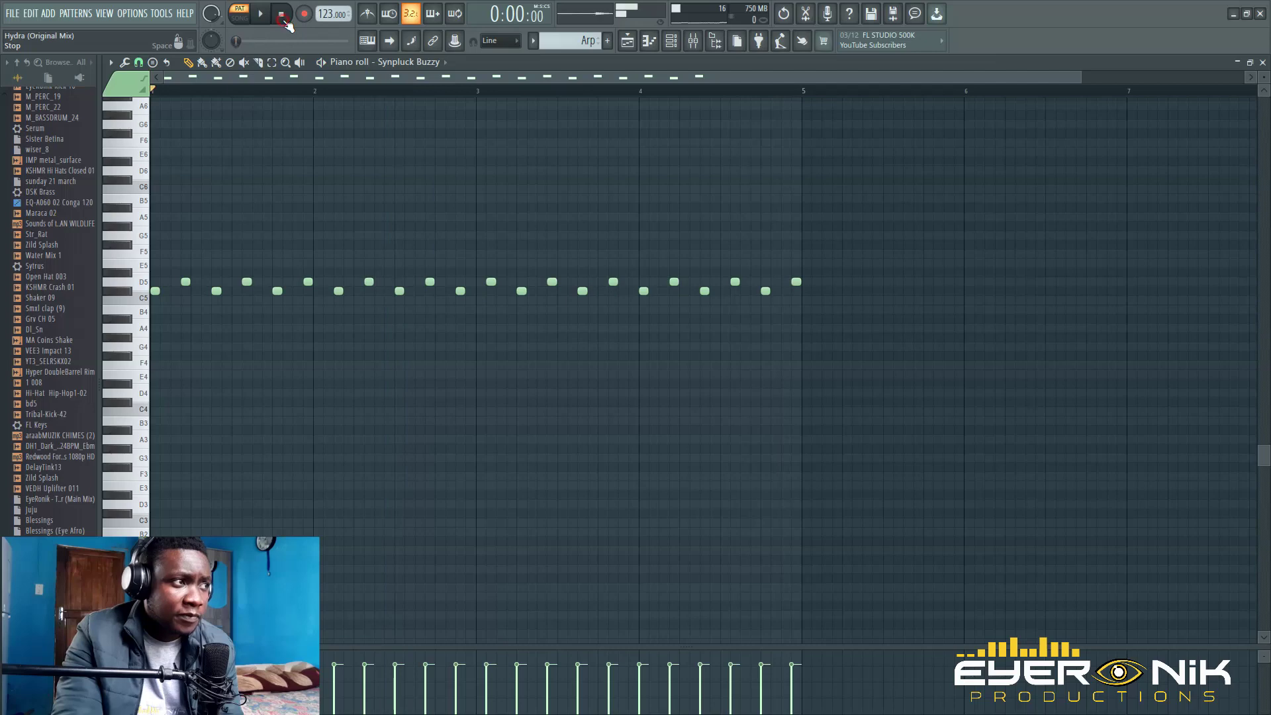
- Play the song arrangement from bar 57 in the playlist to hear the Arp together with the other parts
click(627, 41)
click(463, 96)
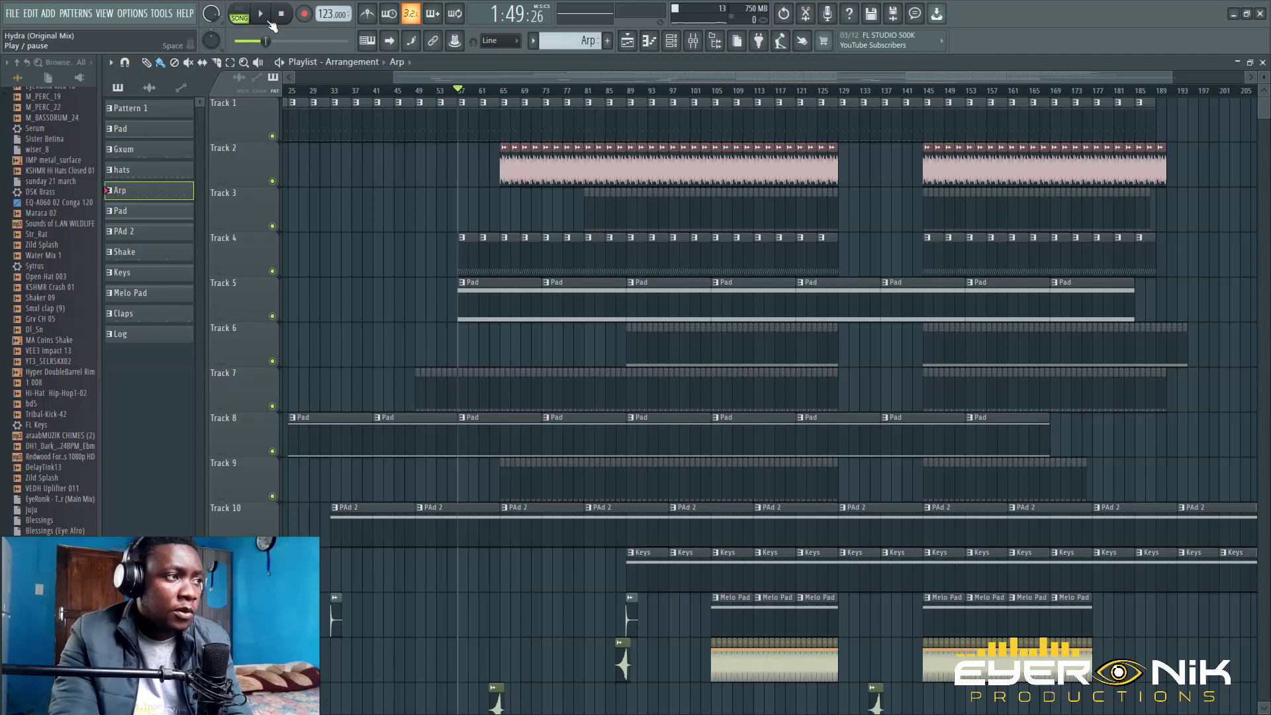
click(263, 16)
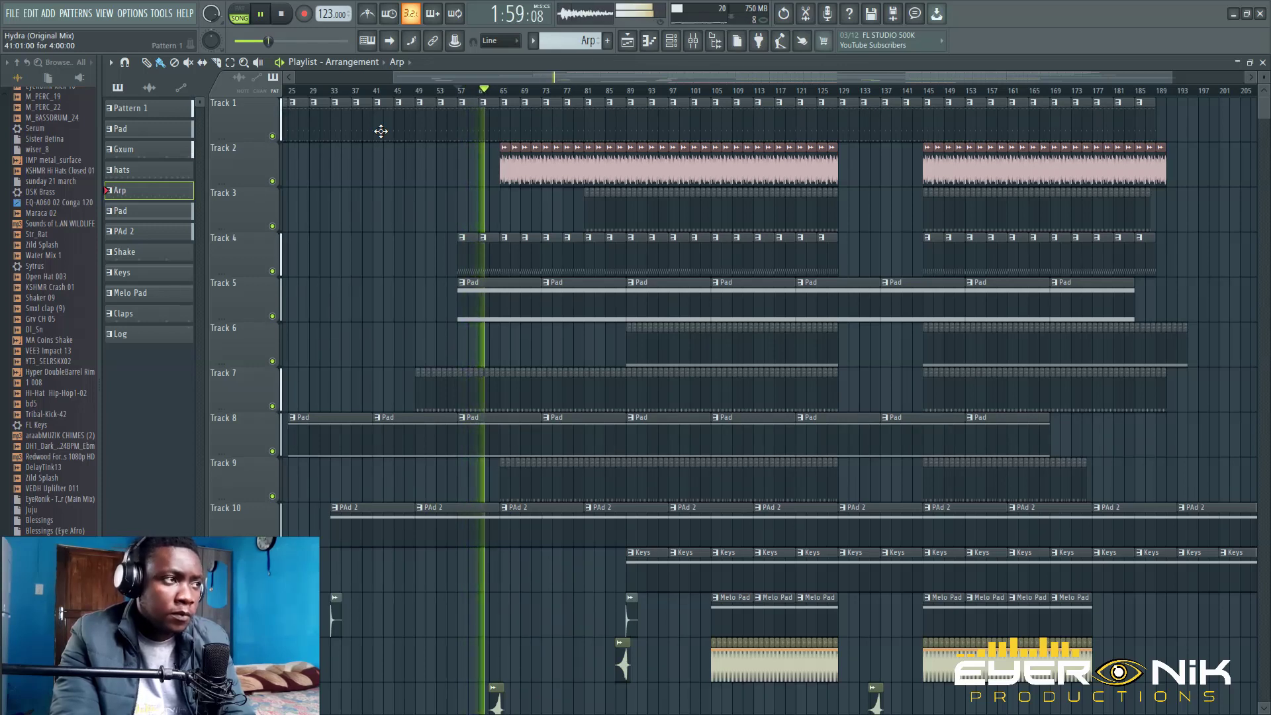
click(281, 14)
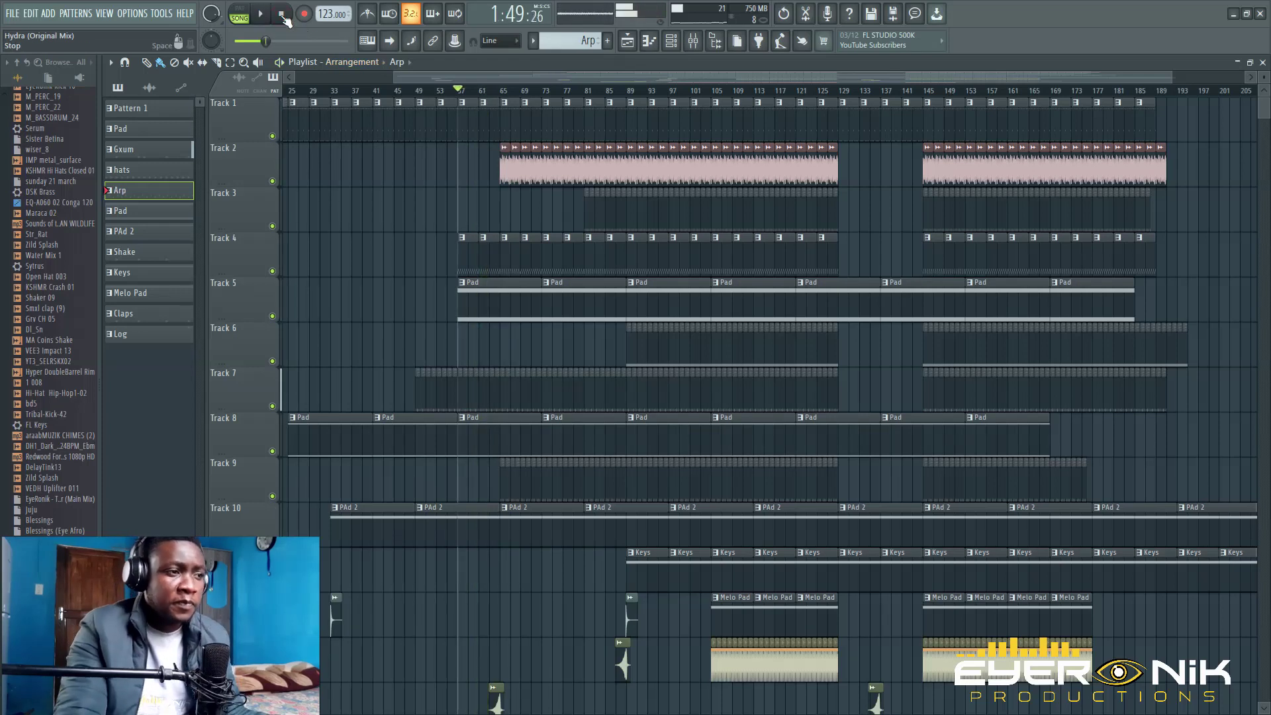
click(283, 15)
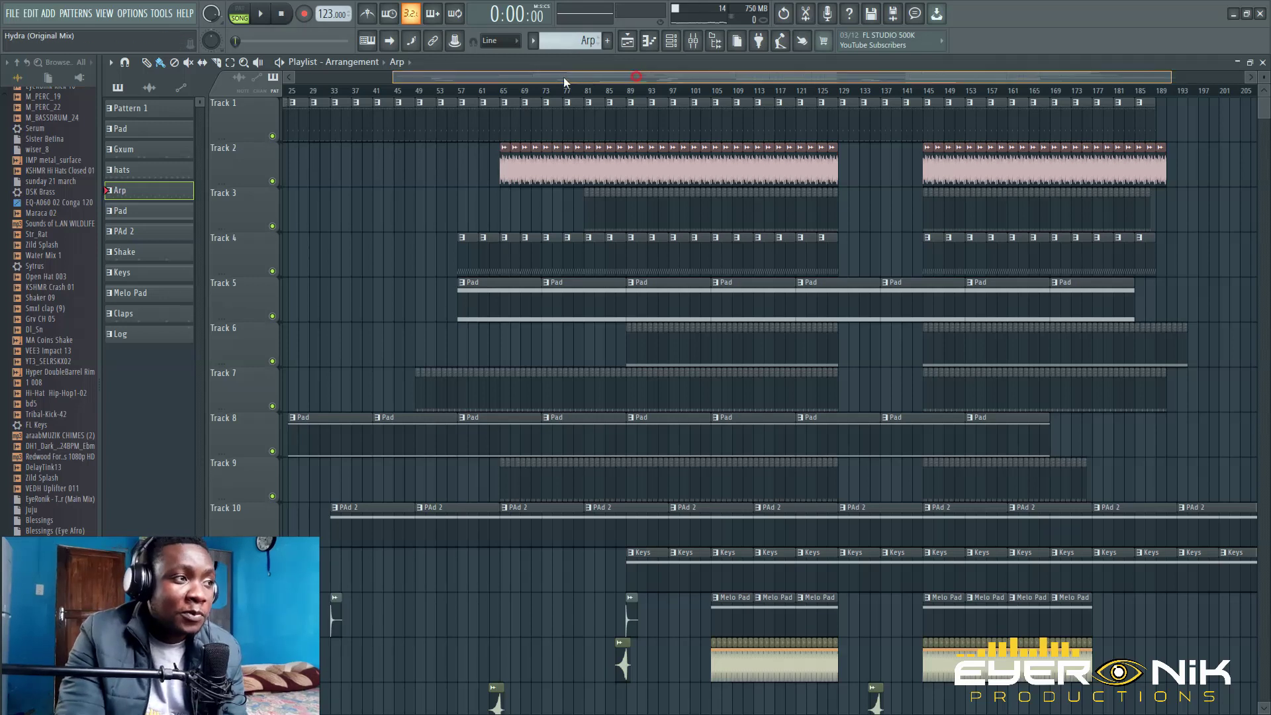
- Play the arrangement's intro briefly from bar 9 in the playlist
drag(563, 77, 328, 98)
click(328, 91)
key(space)
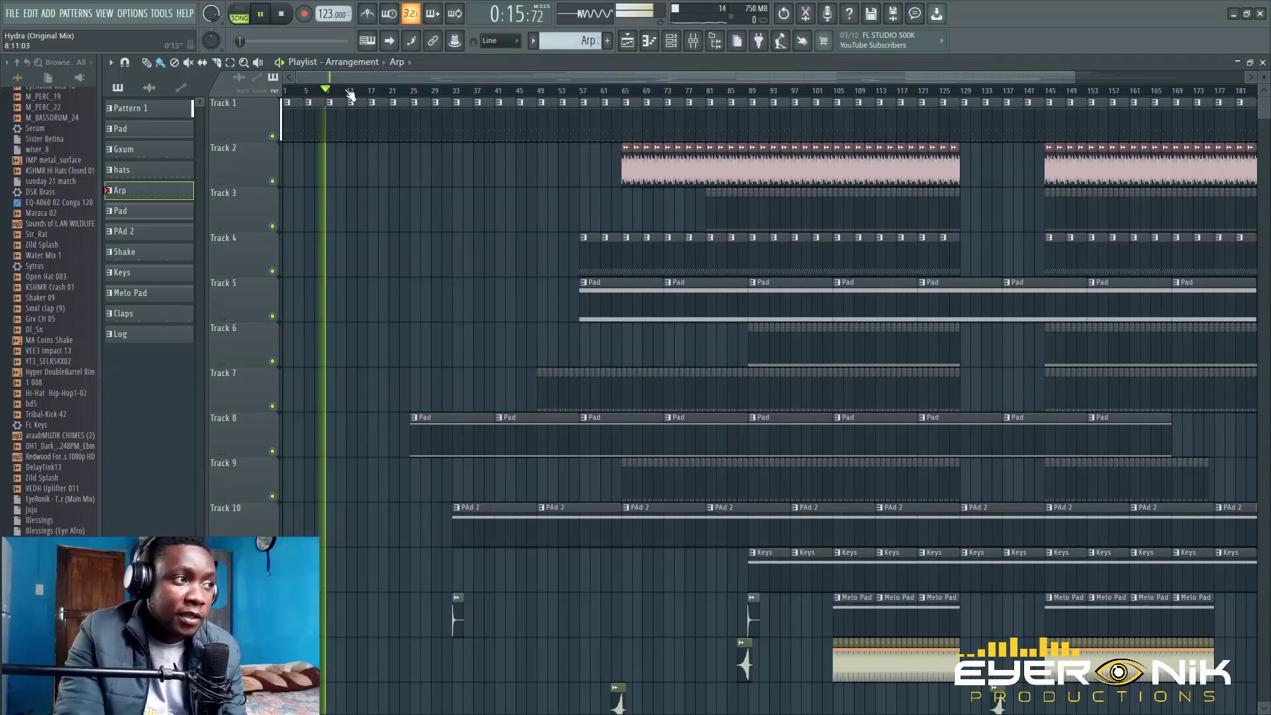
click(283, 17)
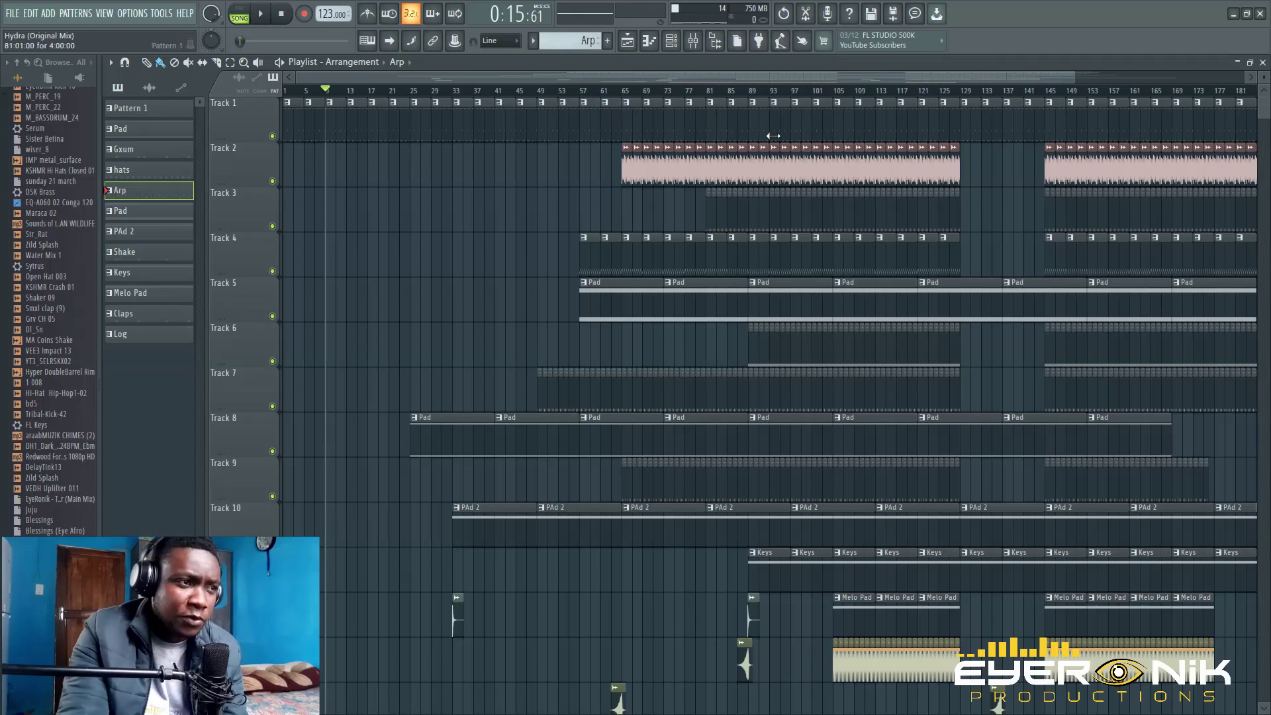
- Open the Shake pattern on Track 9 in the piano roll, play it in pattern mode, and return to the playlist's first tracks
scroll(659, 199, down, 3)
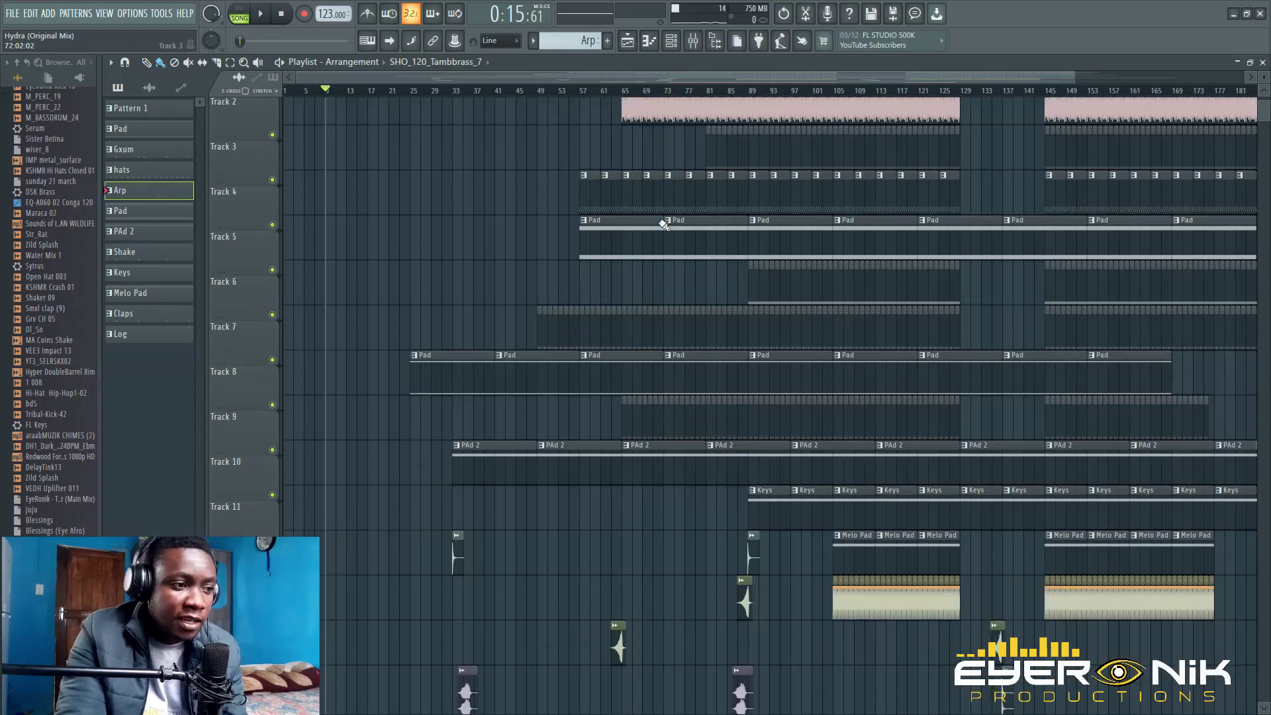
double_click(641, 394)
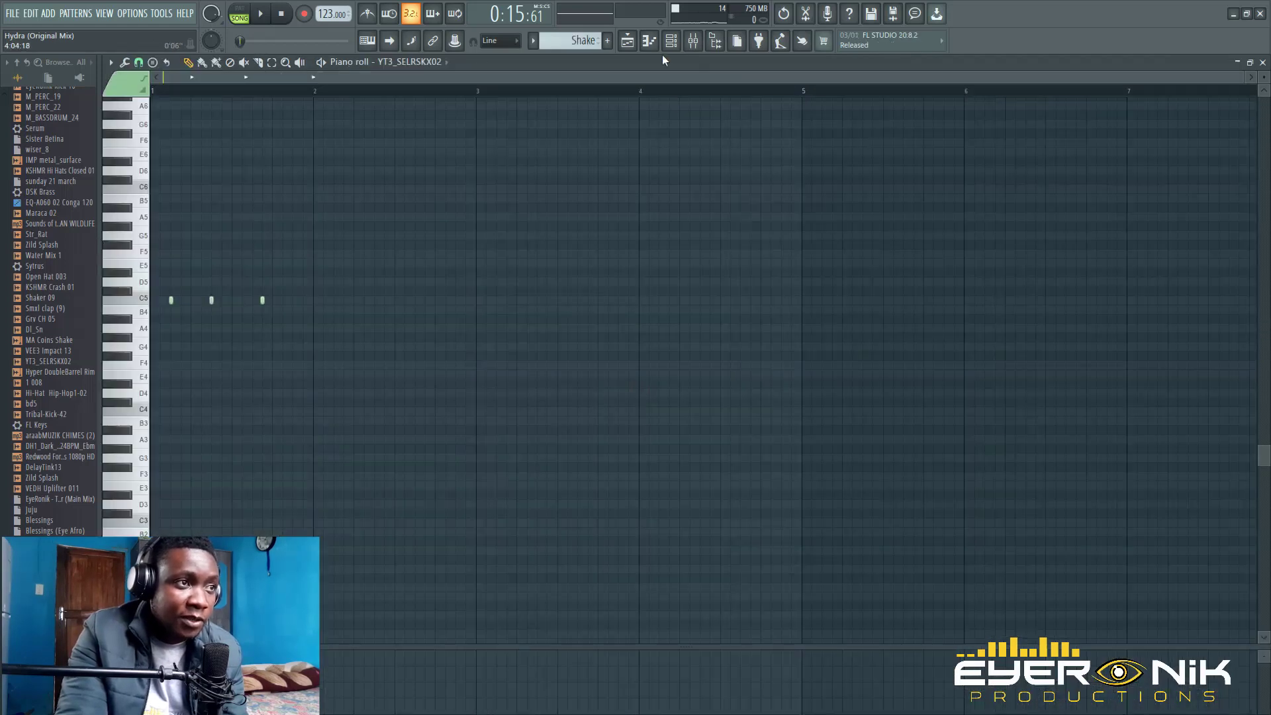
key(l)
key(space)
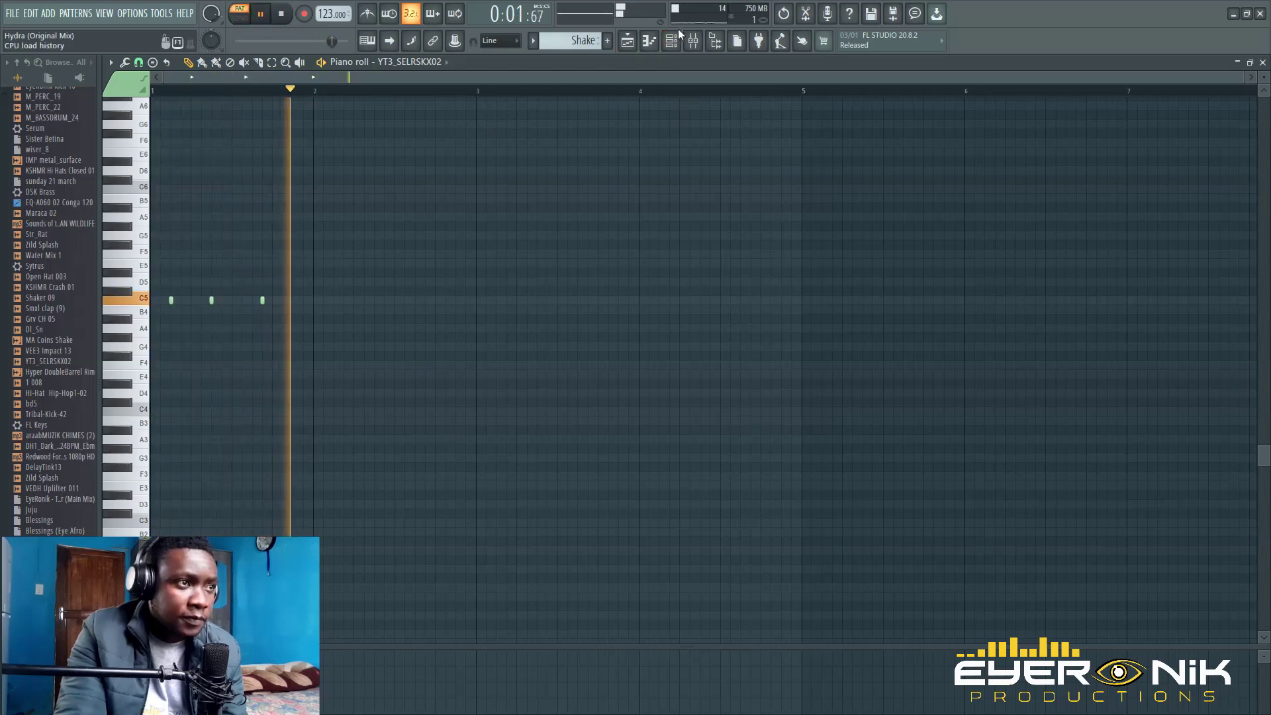
click(285, 14)
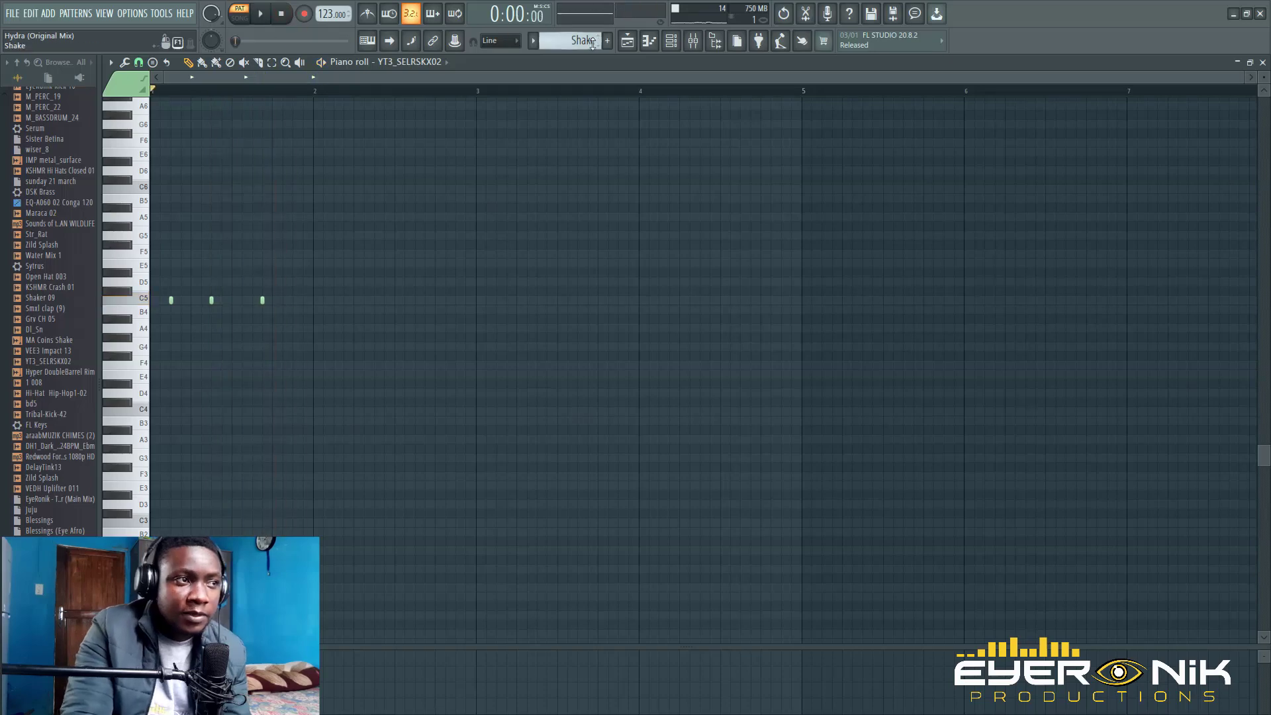
click(634, 49)
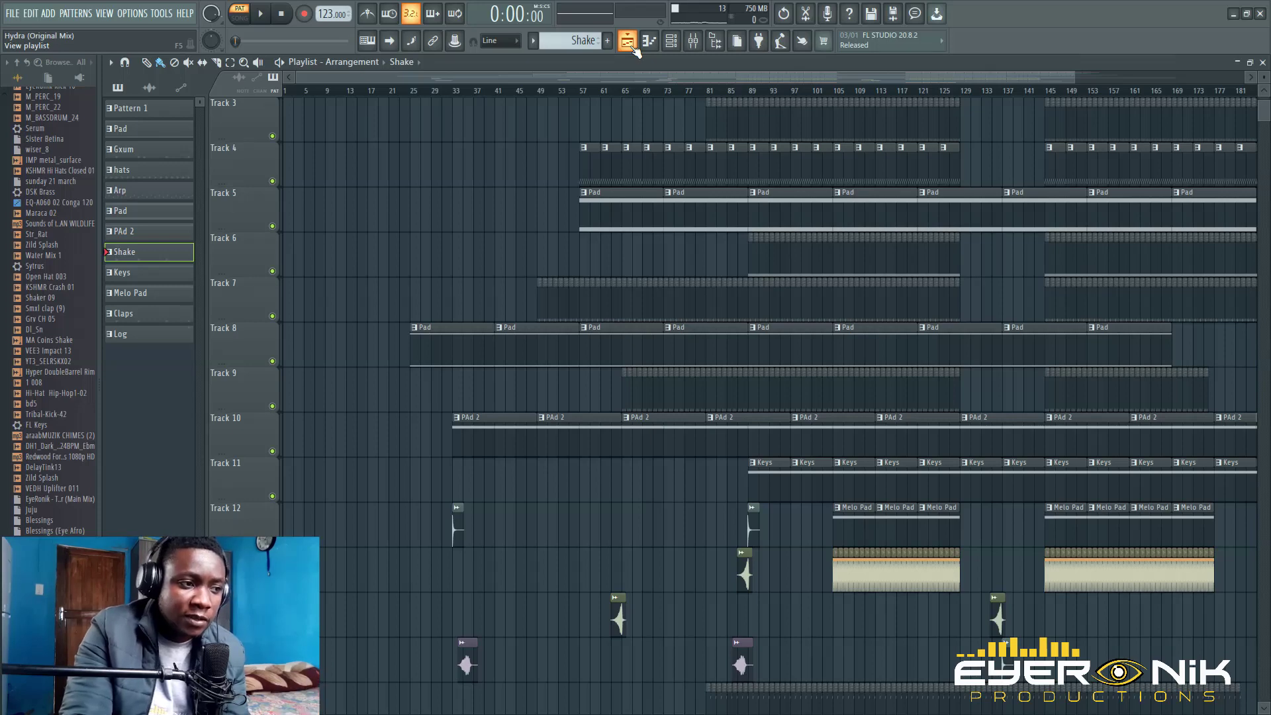
scroll(718, 172, up, 2)
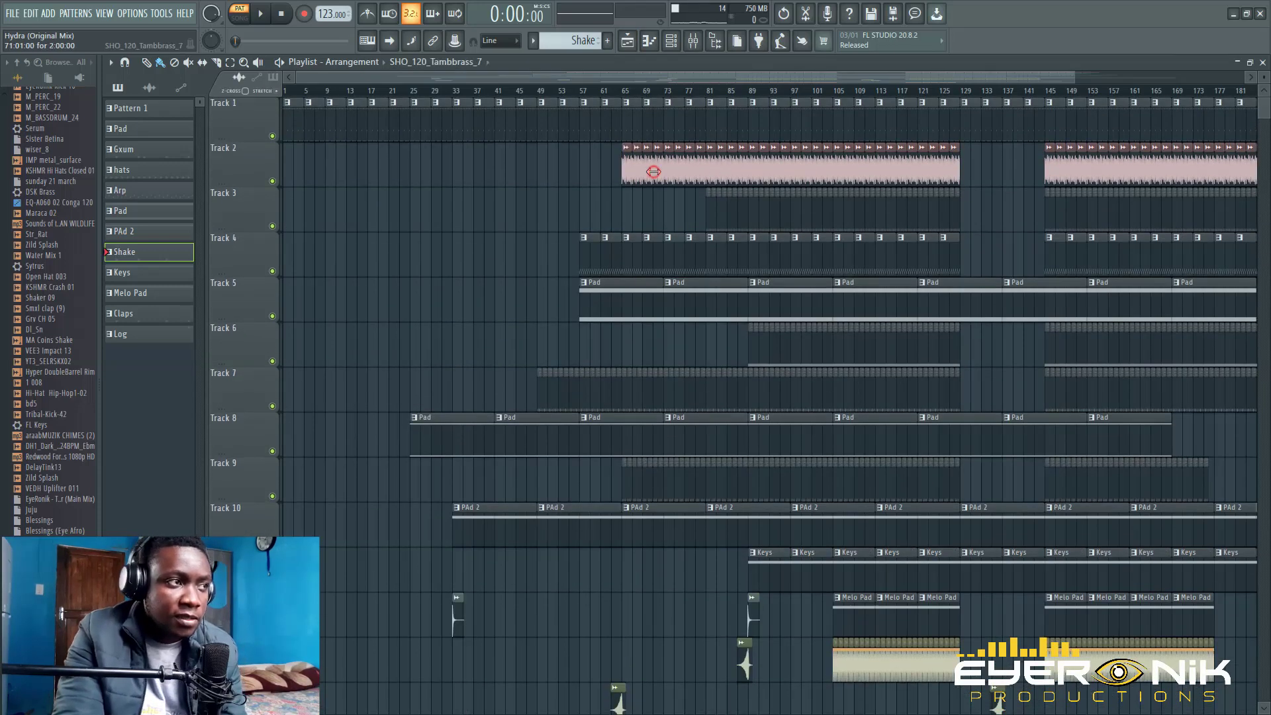
- Inspect the SHO_120_Tambbrass_7 clip's channel settings on Track 2, then play the song arrangement from bar 61 to hear it in context
double_click(654, 172)
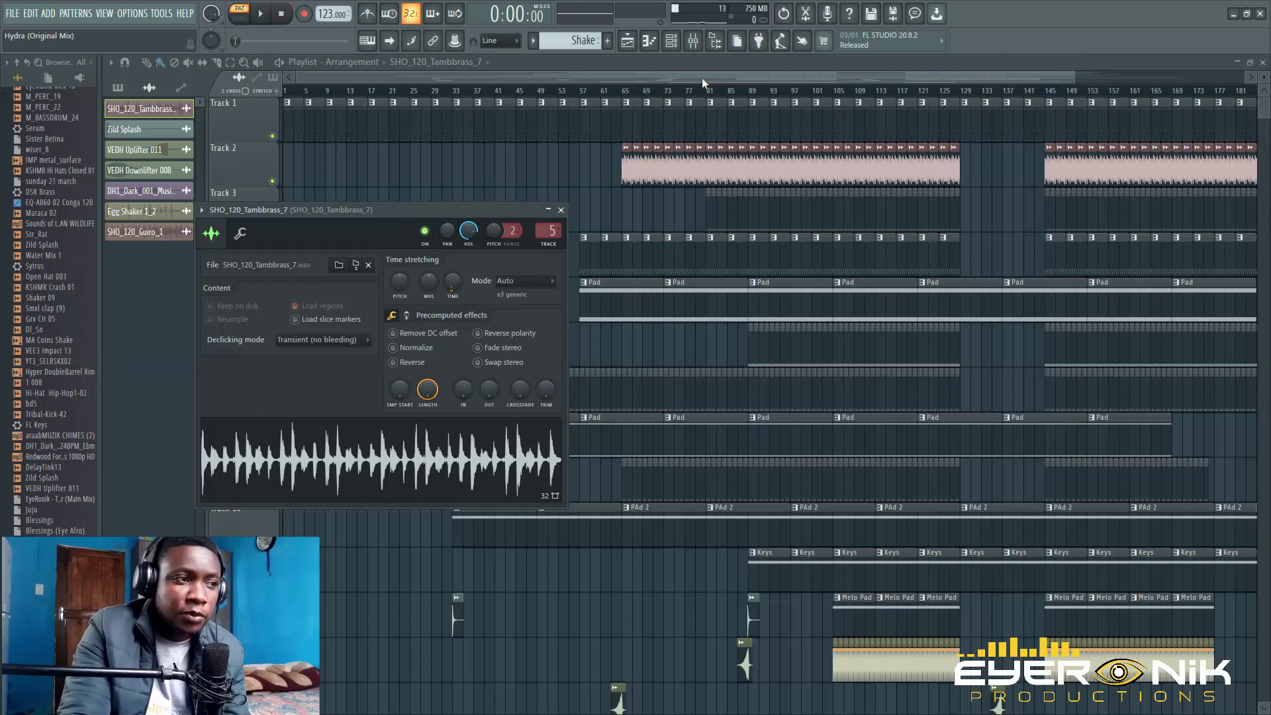
click(562, 211)
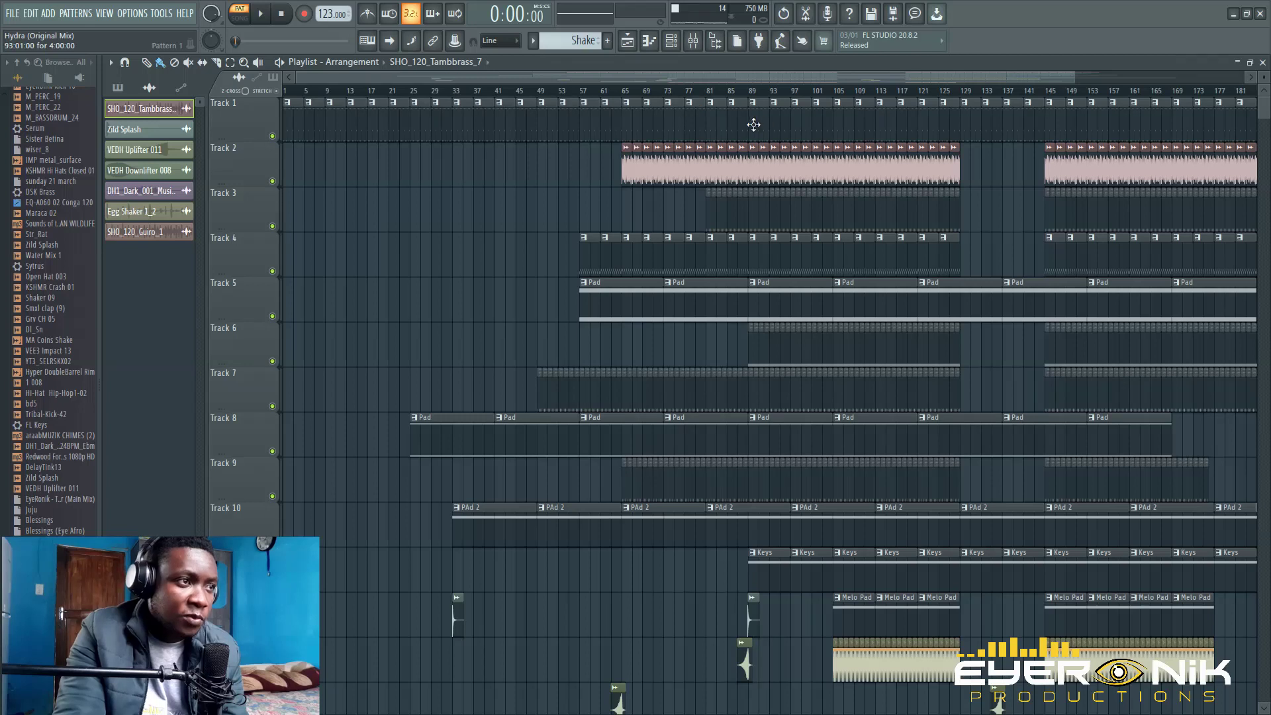
click(604, 92)
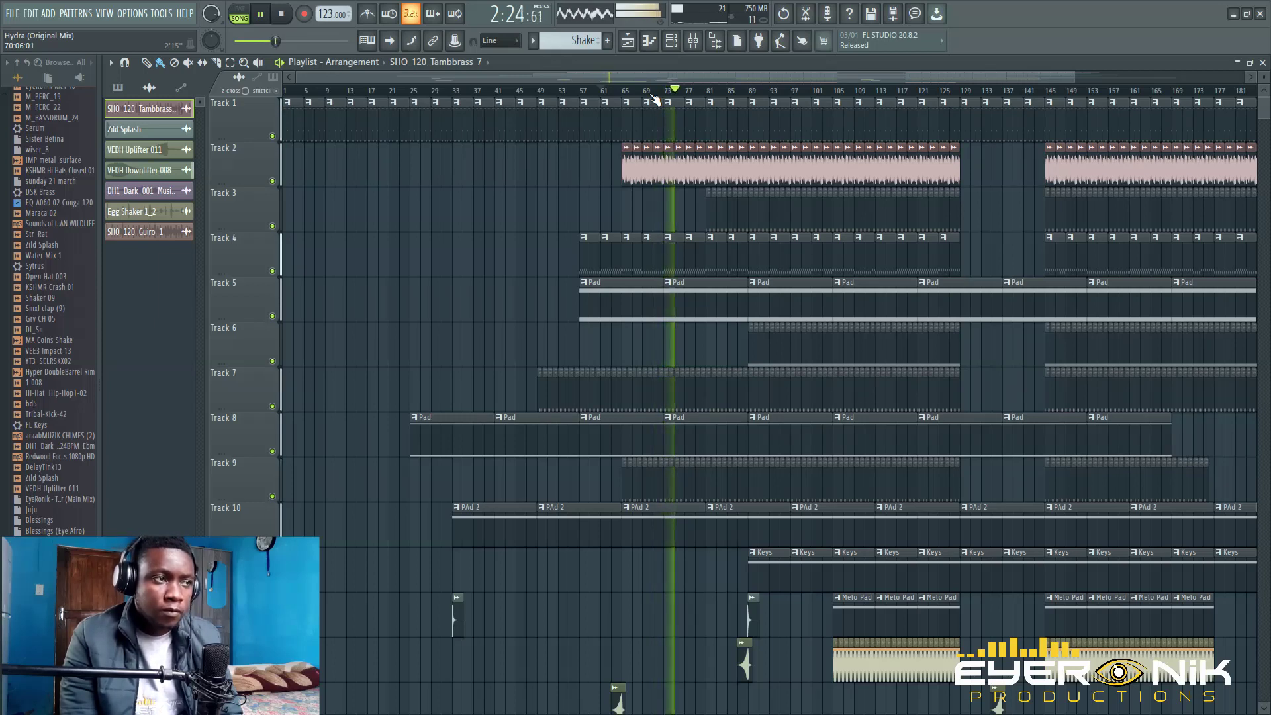
key(space)
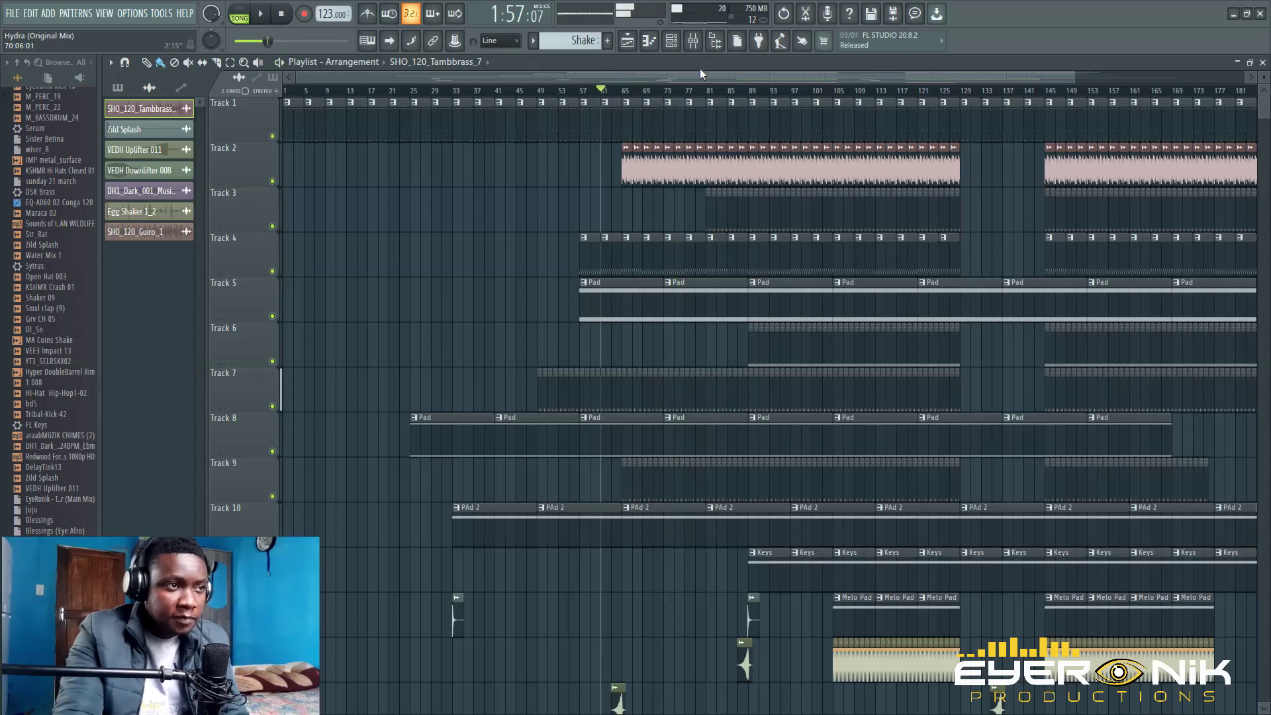
click(282, 14)
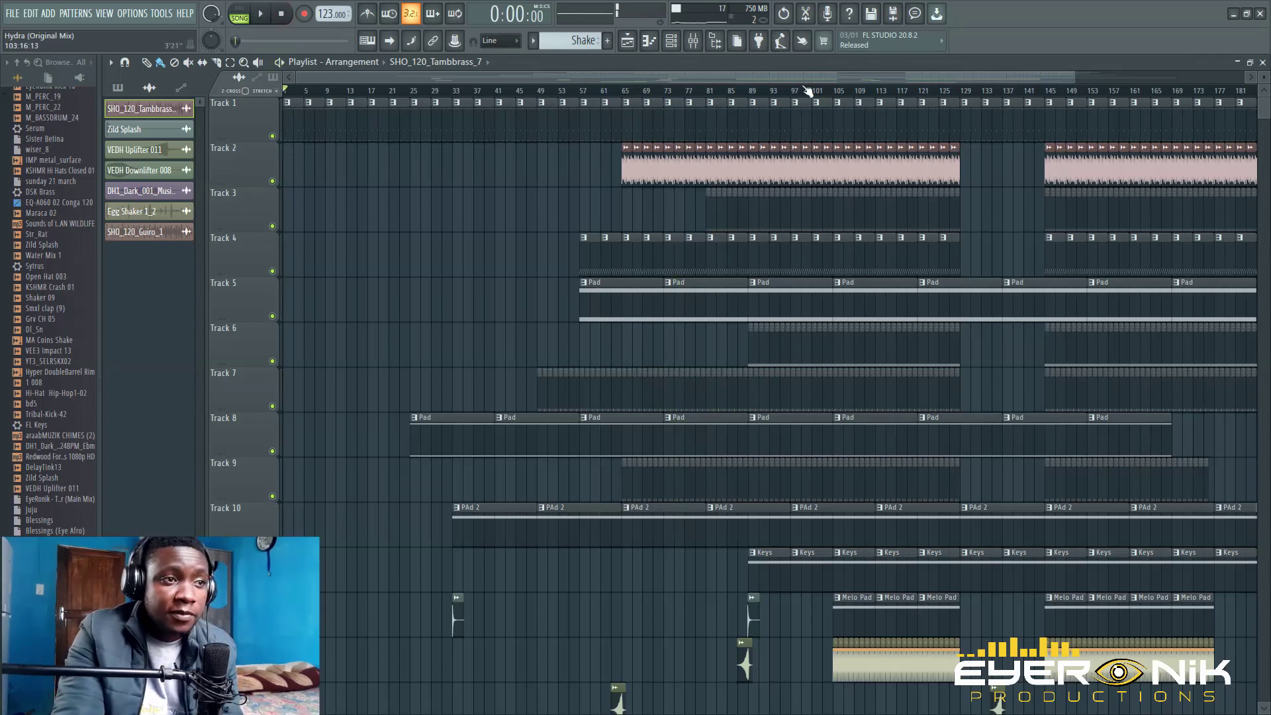
- Open the Claps pattern on Track 3 in the piano roll, play it in pattern mode, and show its steps in the channel rack
drag(741, 76, 840, 77)
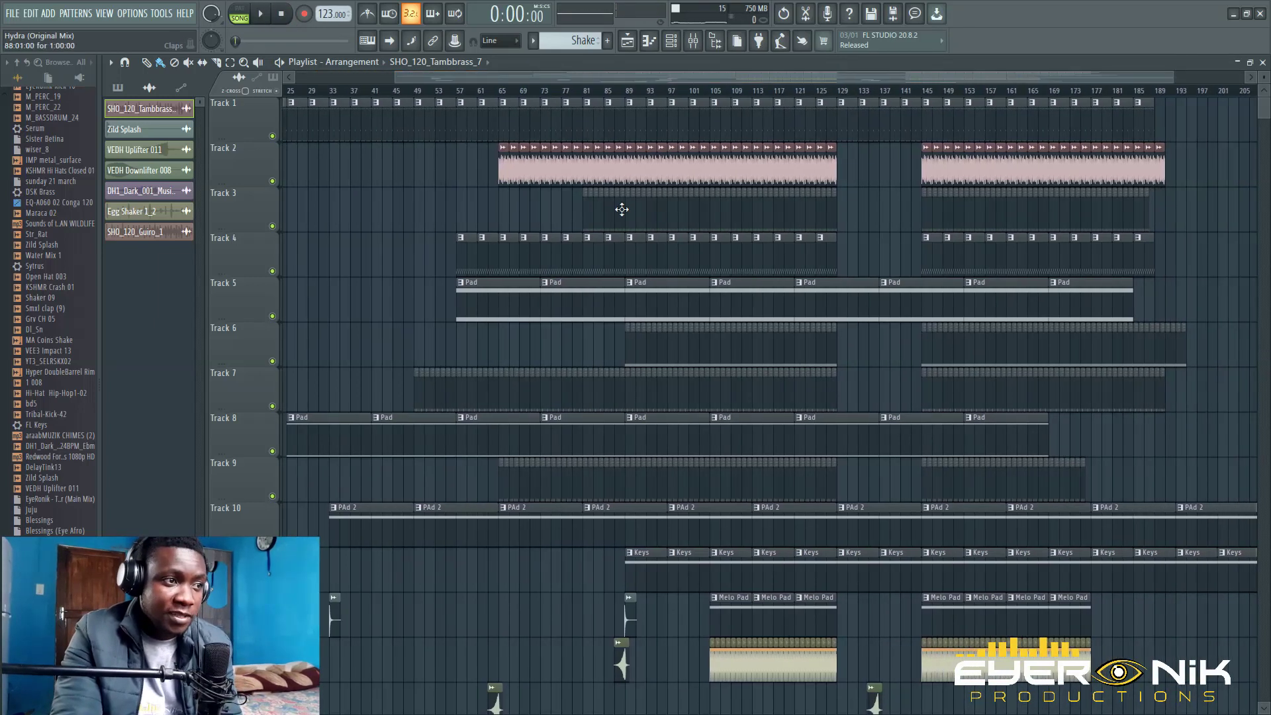
double_click(621, 209)
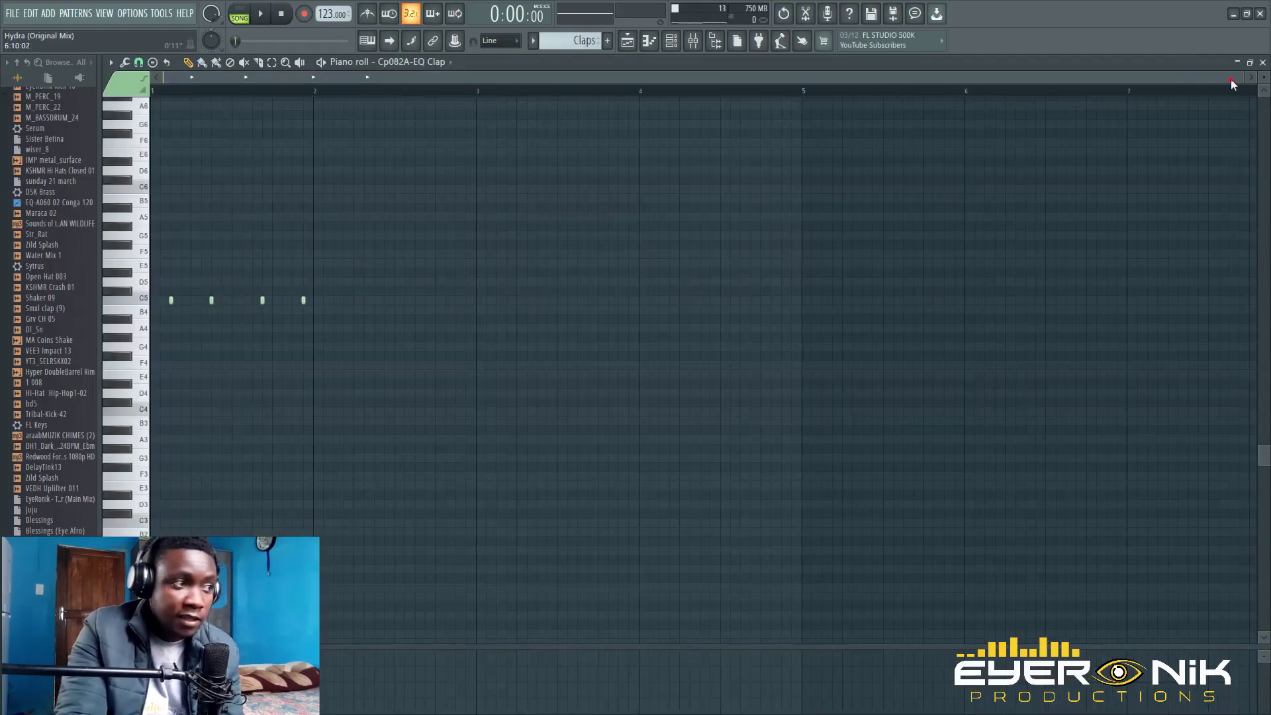
click(250, 18)
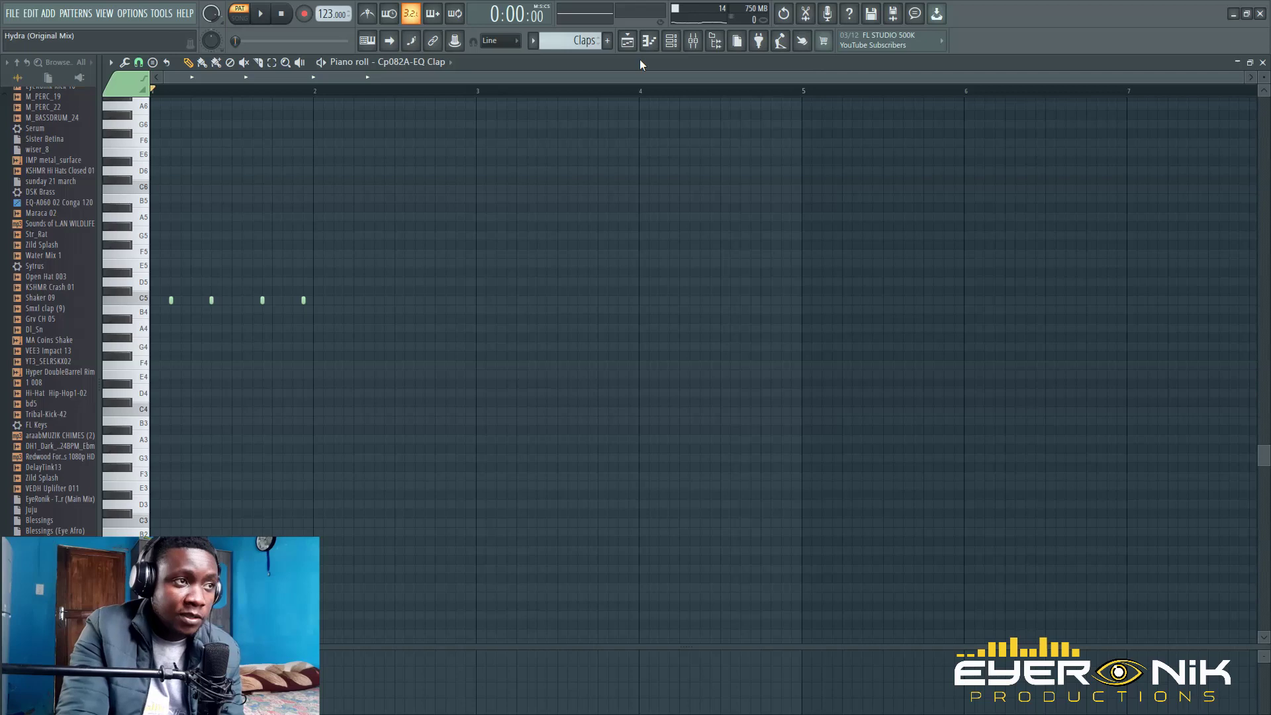
key(space)
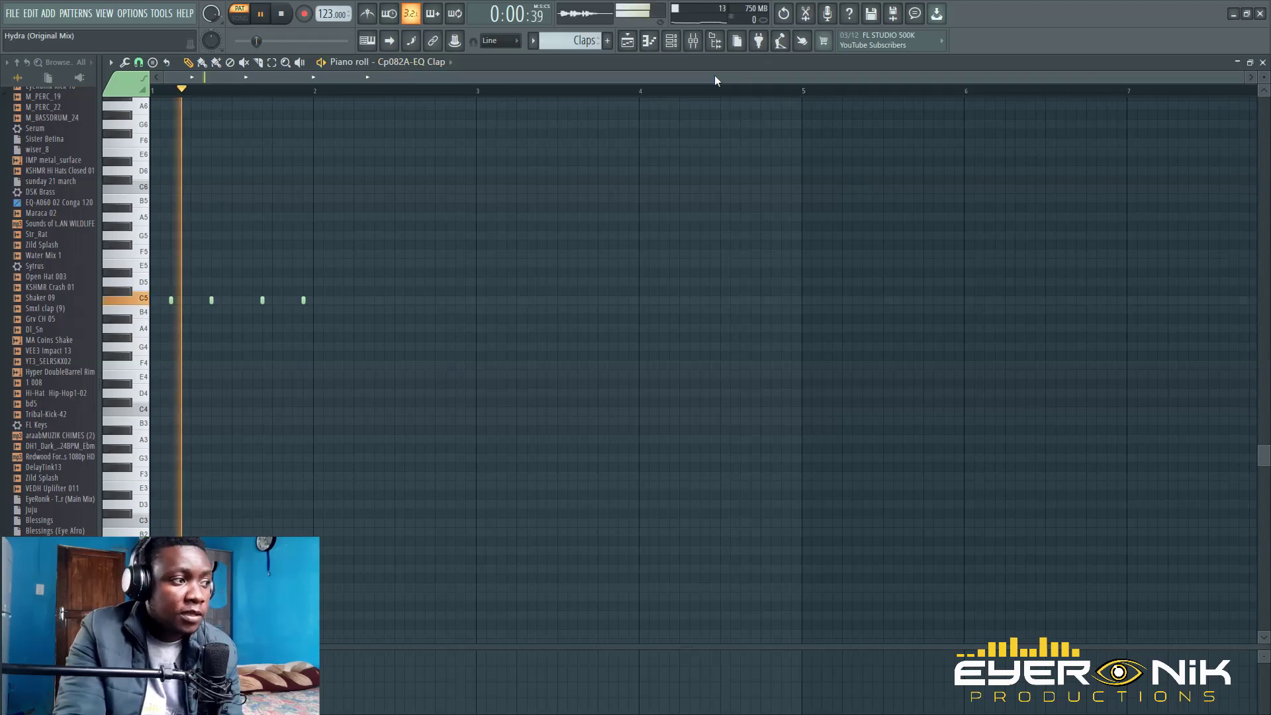
click(282, 14)
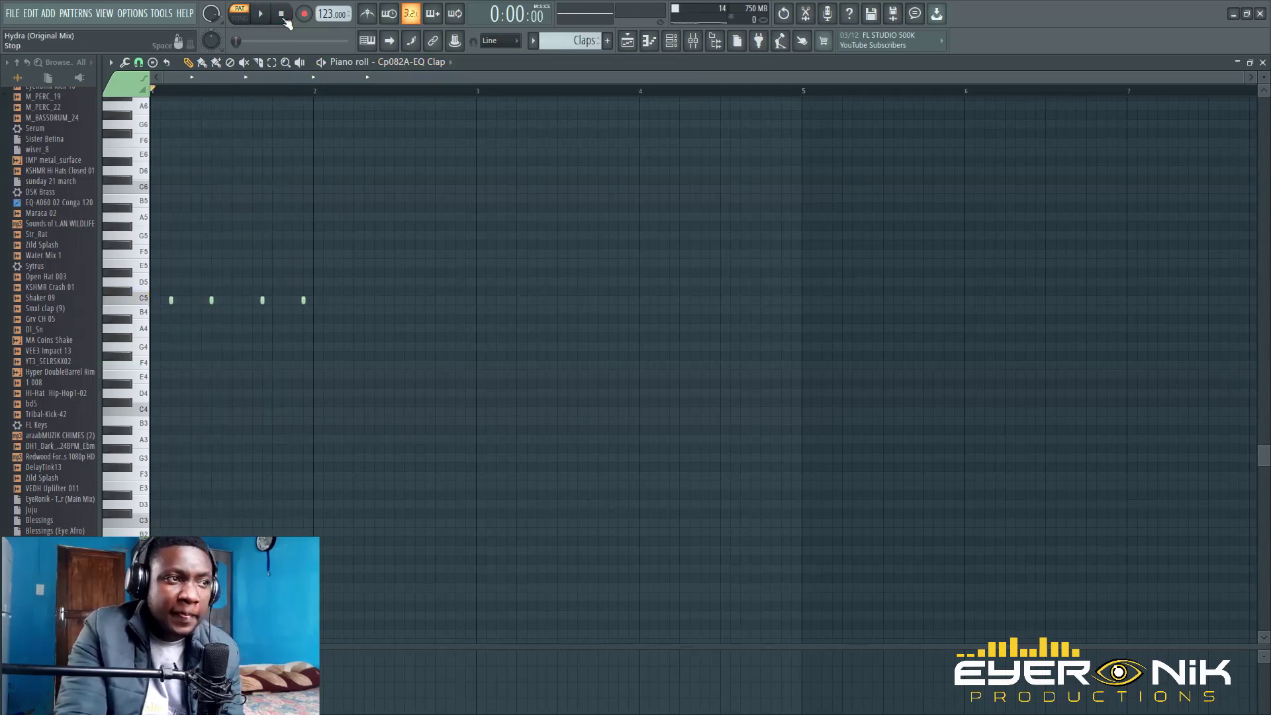
click(673, 45)
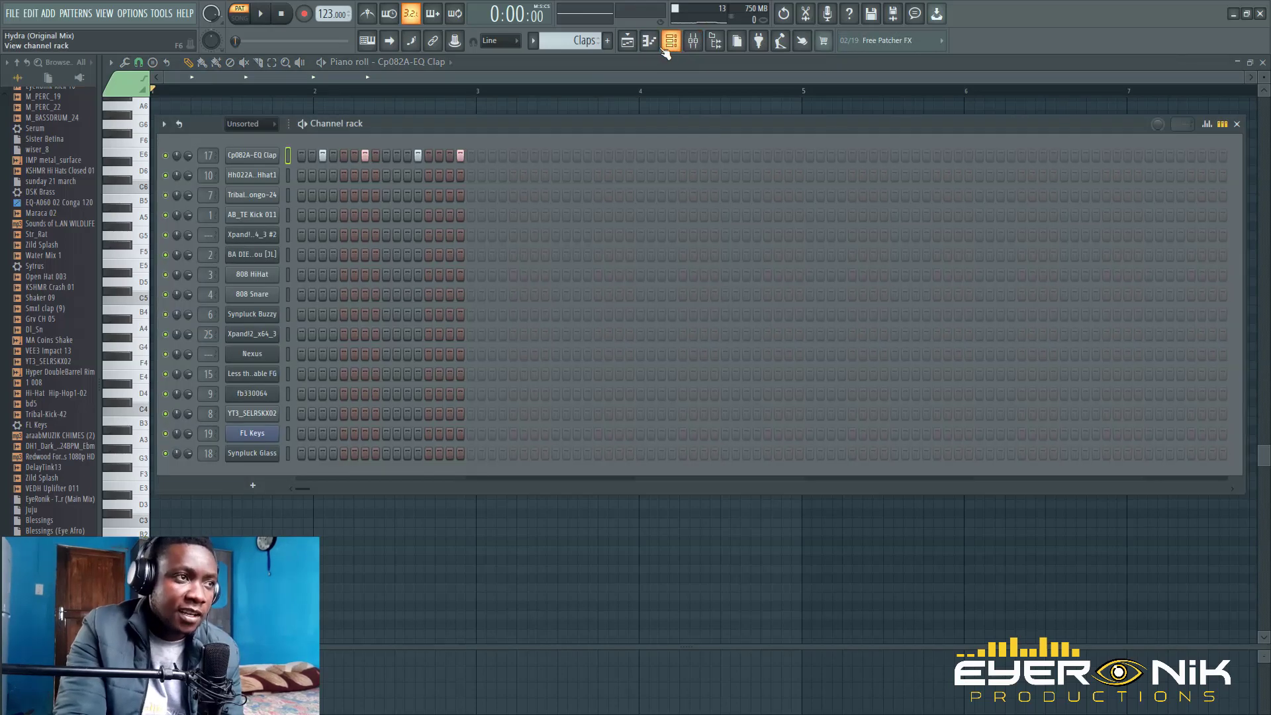
- Open the hats pattern on Track 6 in the piano roll and return to the playlist
click(631, 45)
double_click(645, 344)
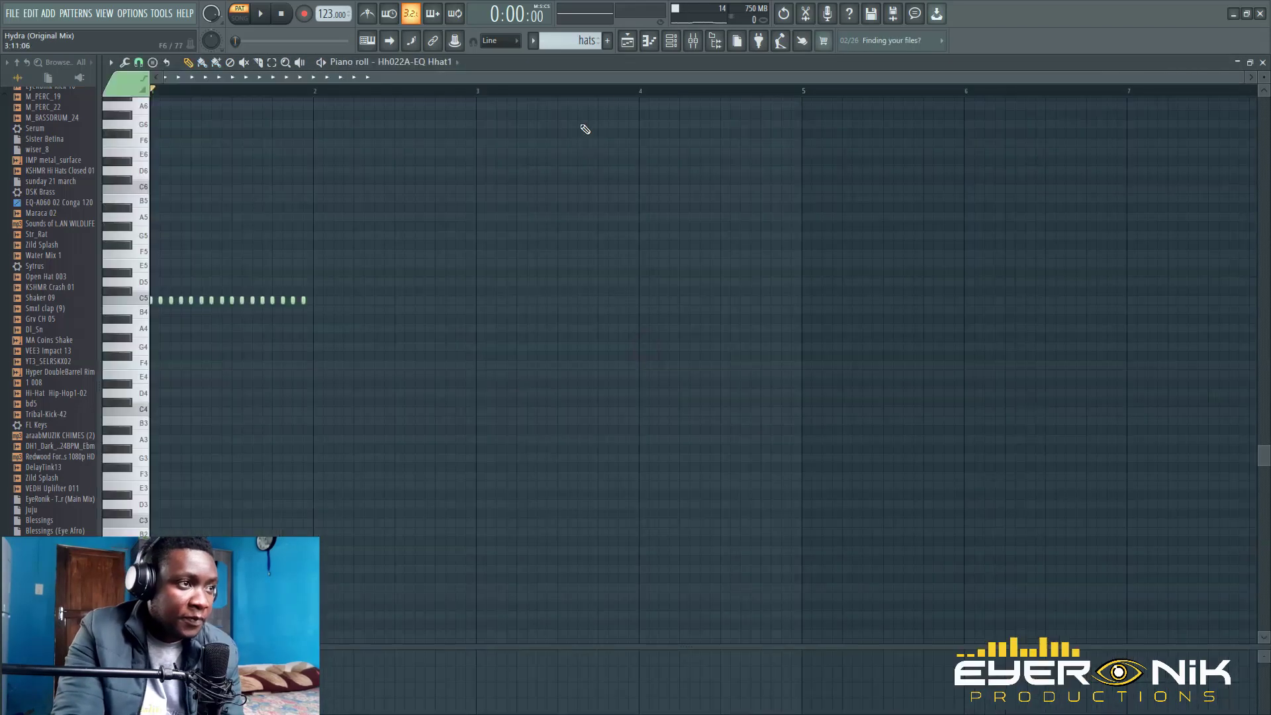
click(631, 44)
- Play the song arrangement from bar 81 in the playlist to hear the claps together with the other parts
scroll(648, 365, down, 2)
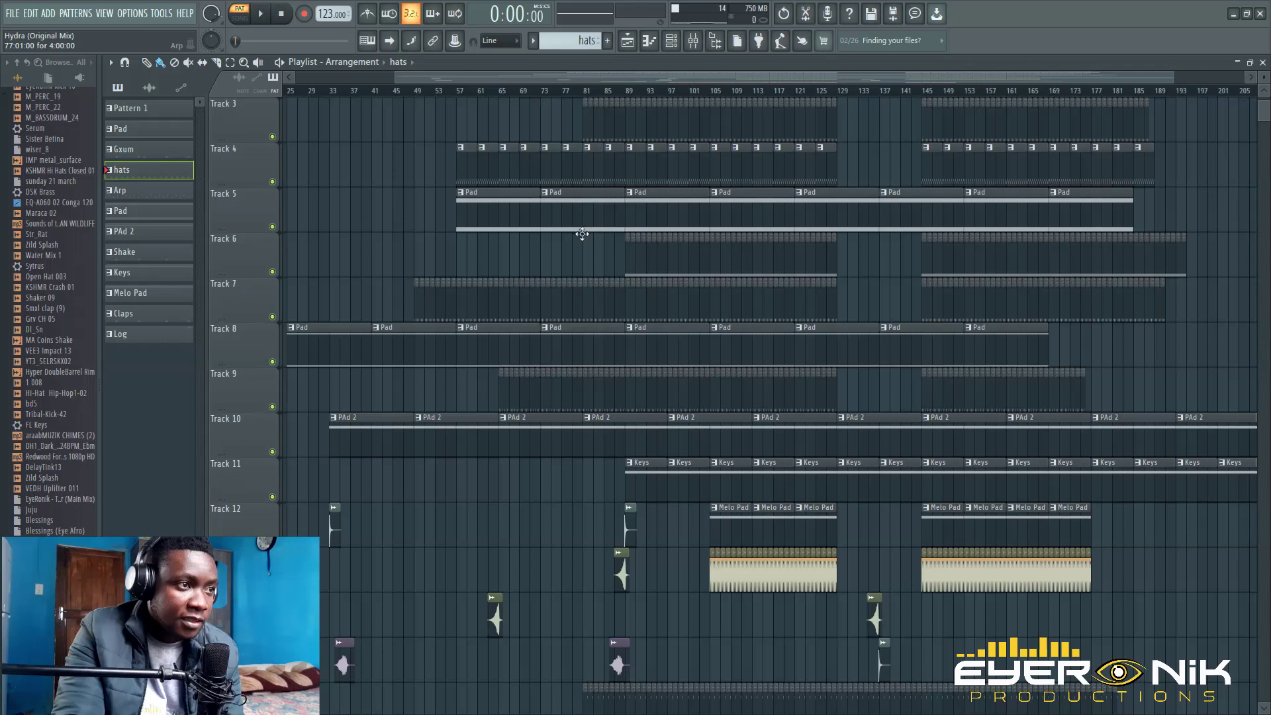
click(586, 93)
key(space)
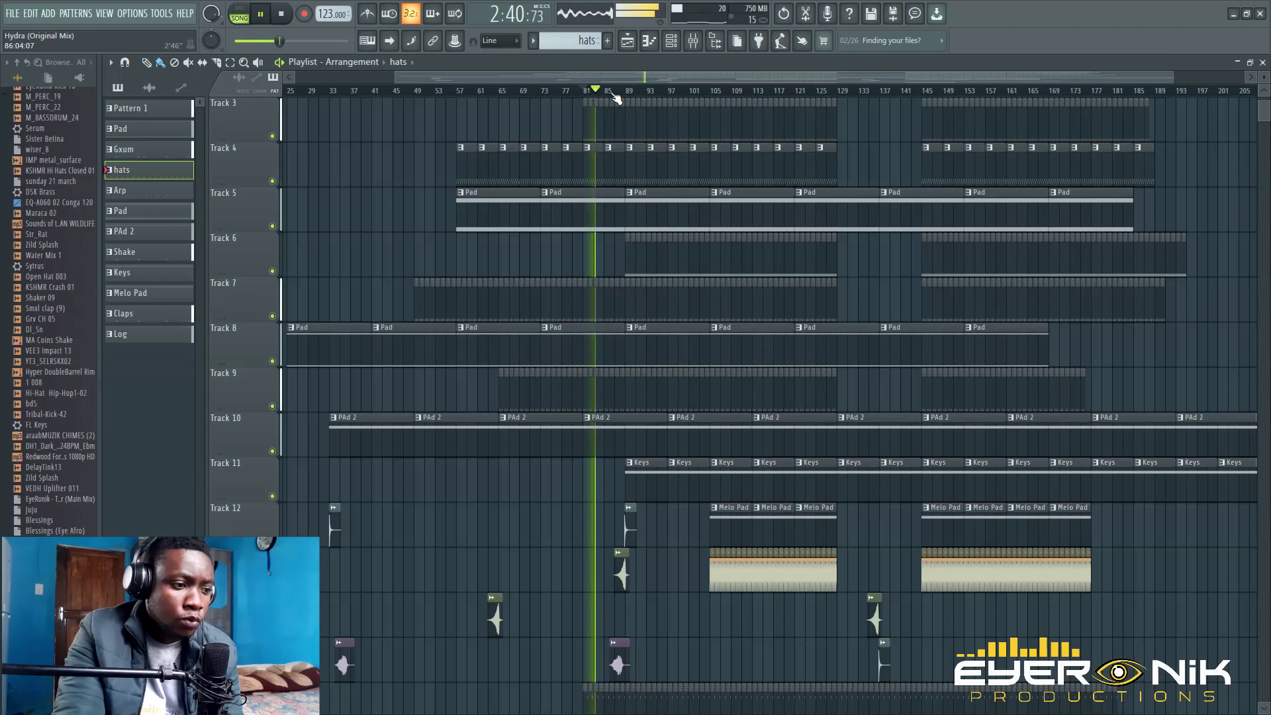
scroll(768, 128, down, 2)
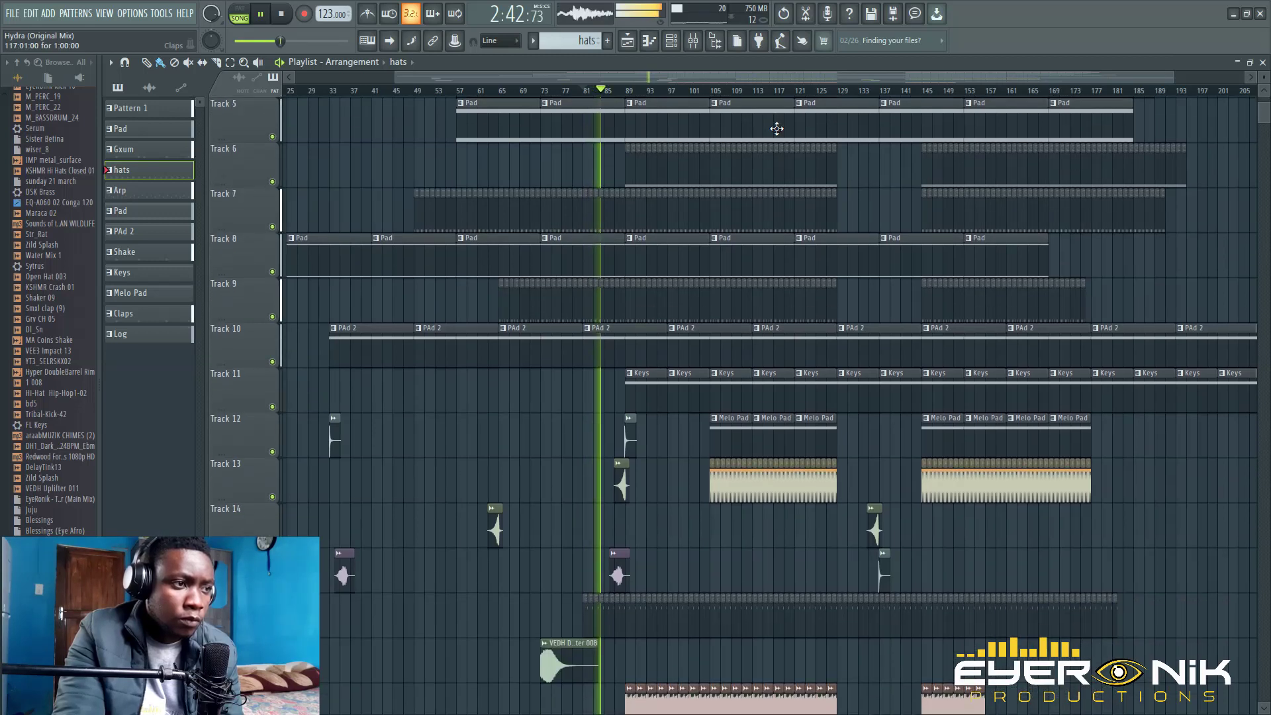
scroll(775, 128, up, 3)
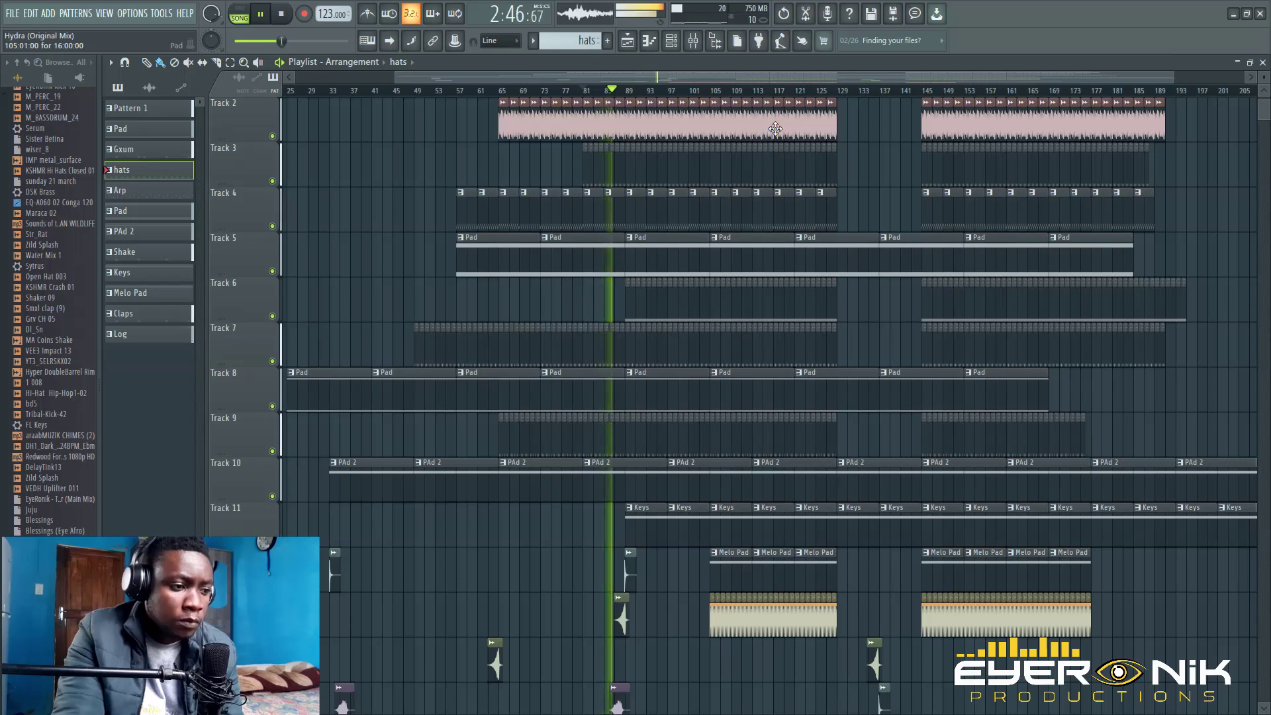
click(284, 24)
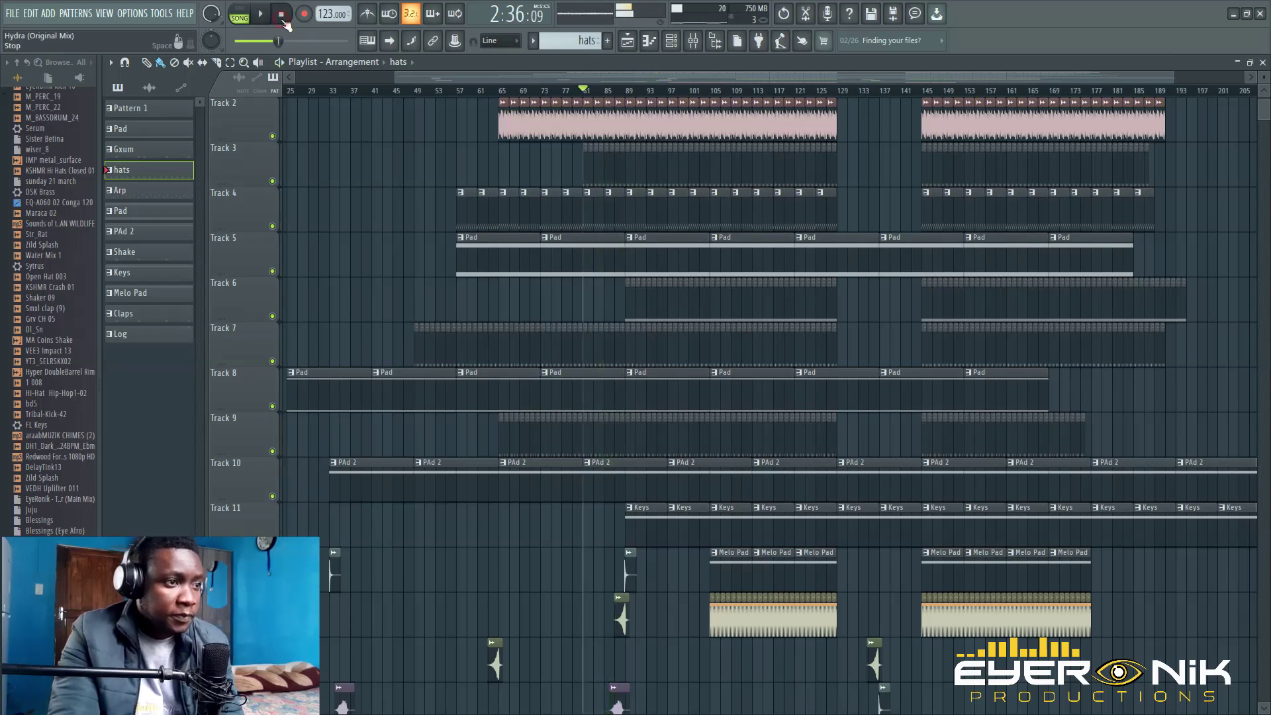
- Open the hats pattern on Track 6 again, show its steps in the channel rack, and play it in pattern mode
drag(1171, 71, 738, 115)
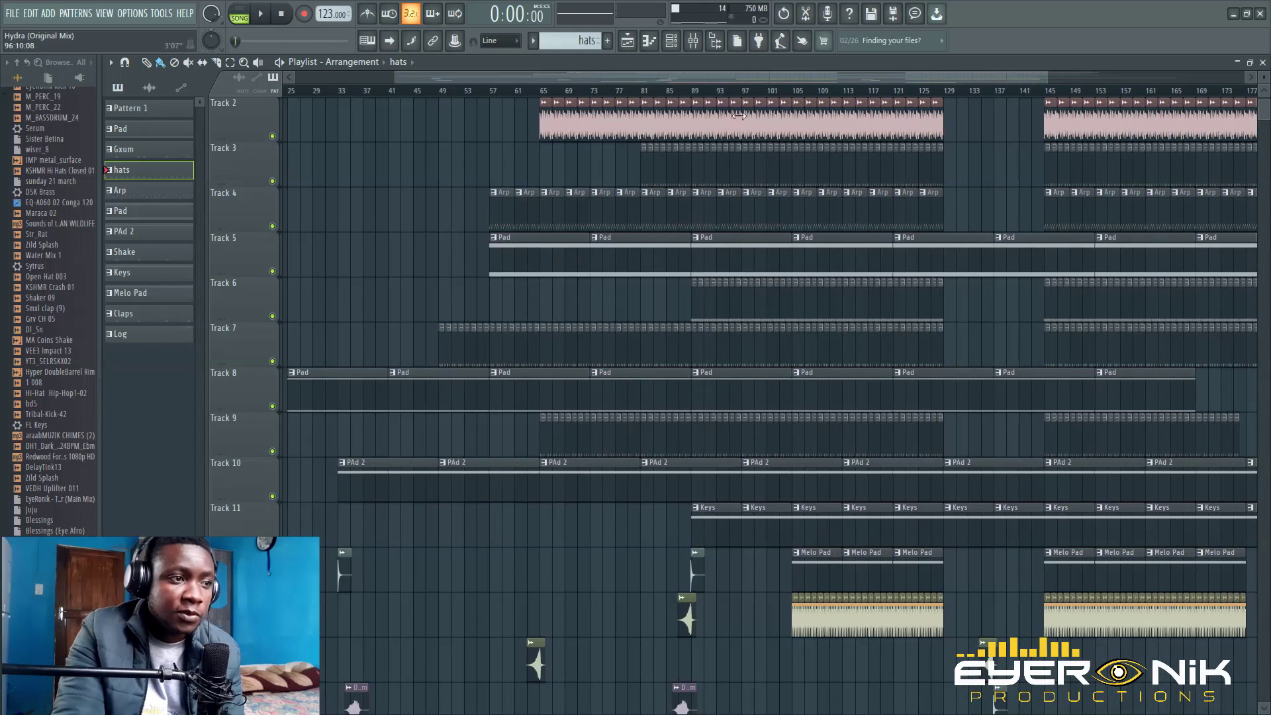
double_click(743, 307)
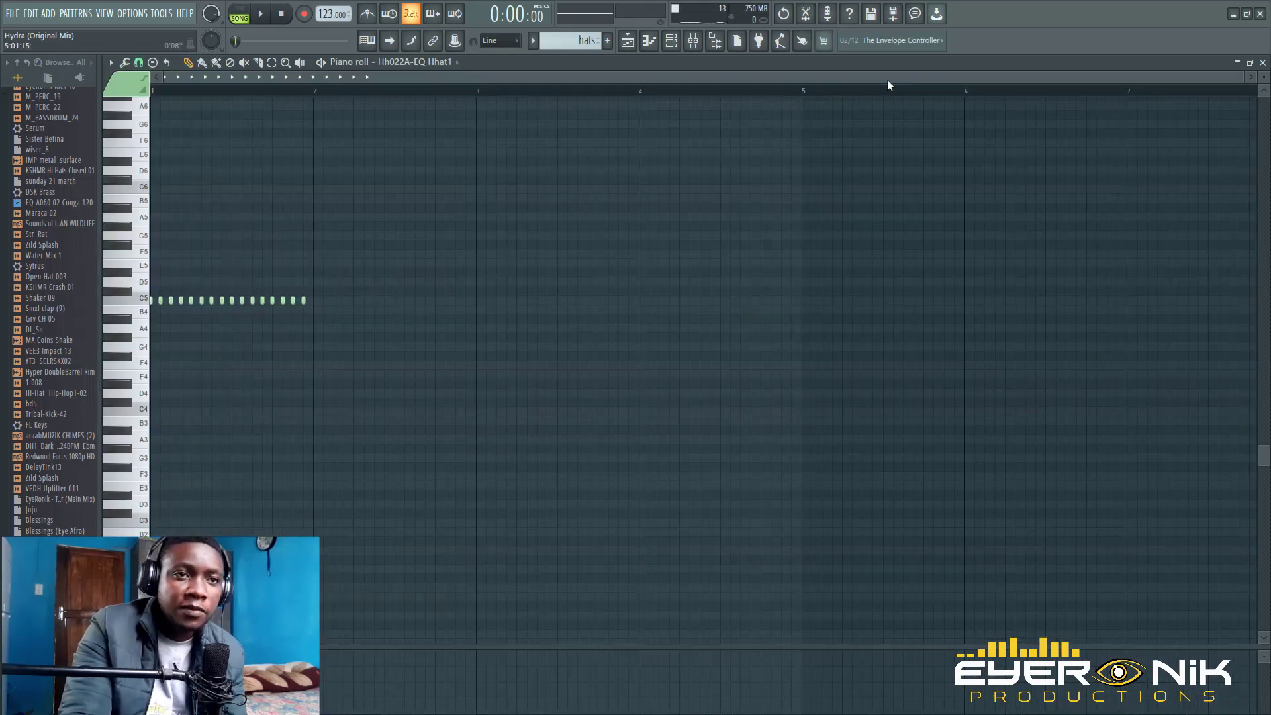
click(671, 40)
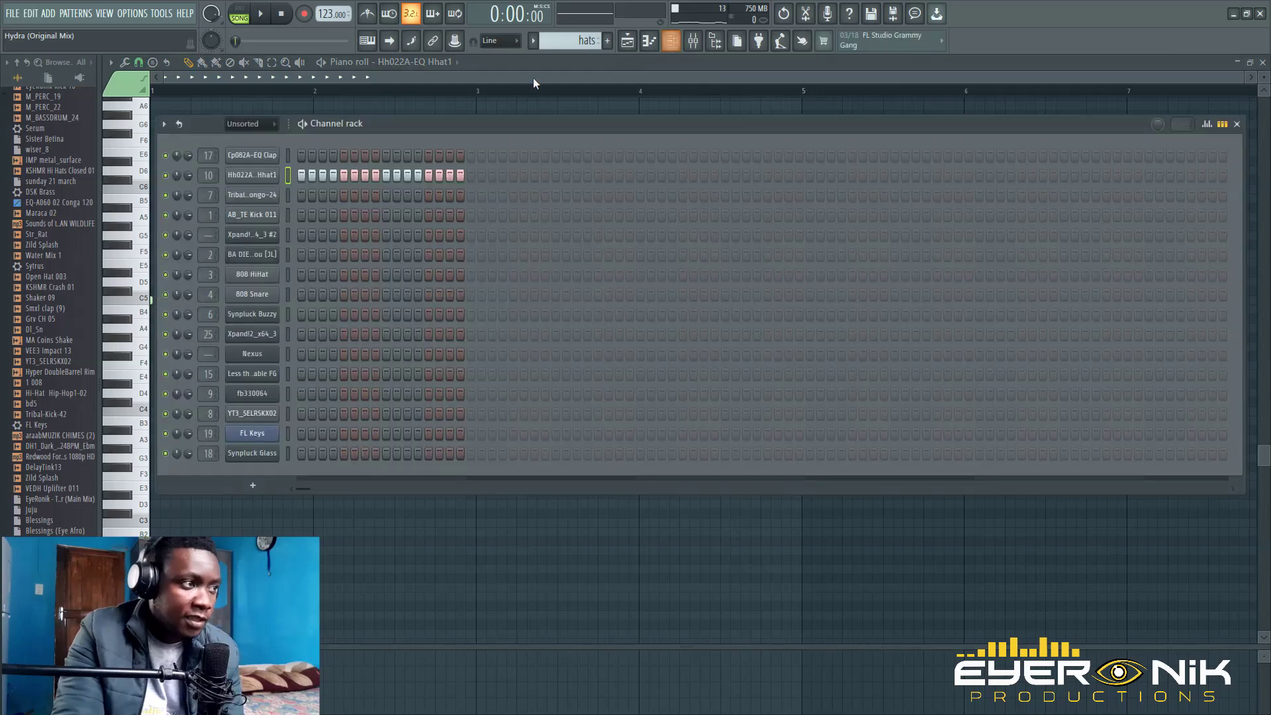
click(261, 14)
click(239, 9)
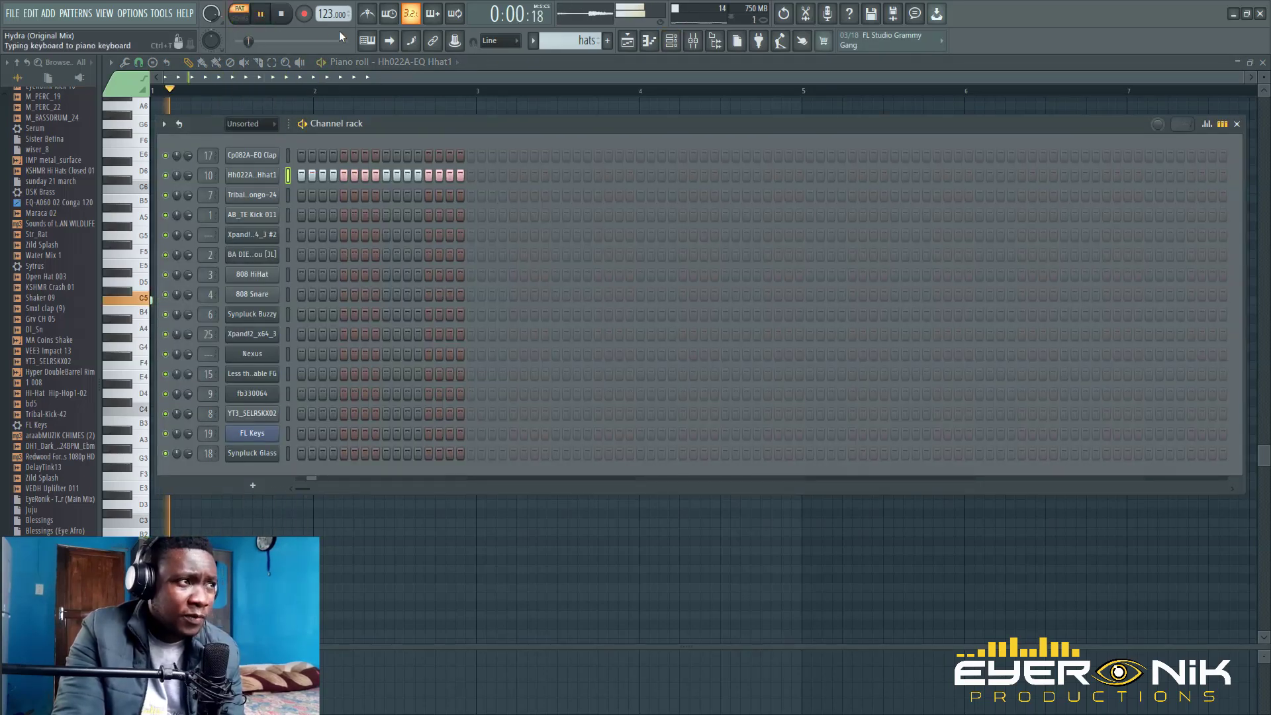
key(space)
- Open the Keys pattern on Track 11 from the playlist and play its FL Keys notes in pattern mode from the start
click(627, 41)
scroll(744, 450, down, 4)
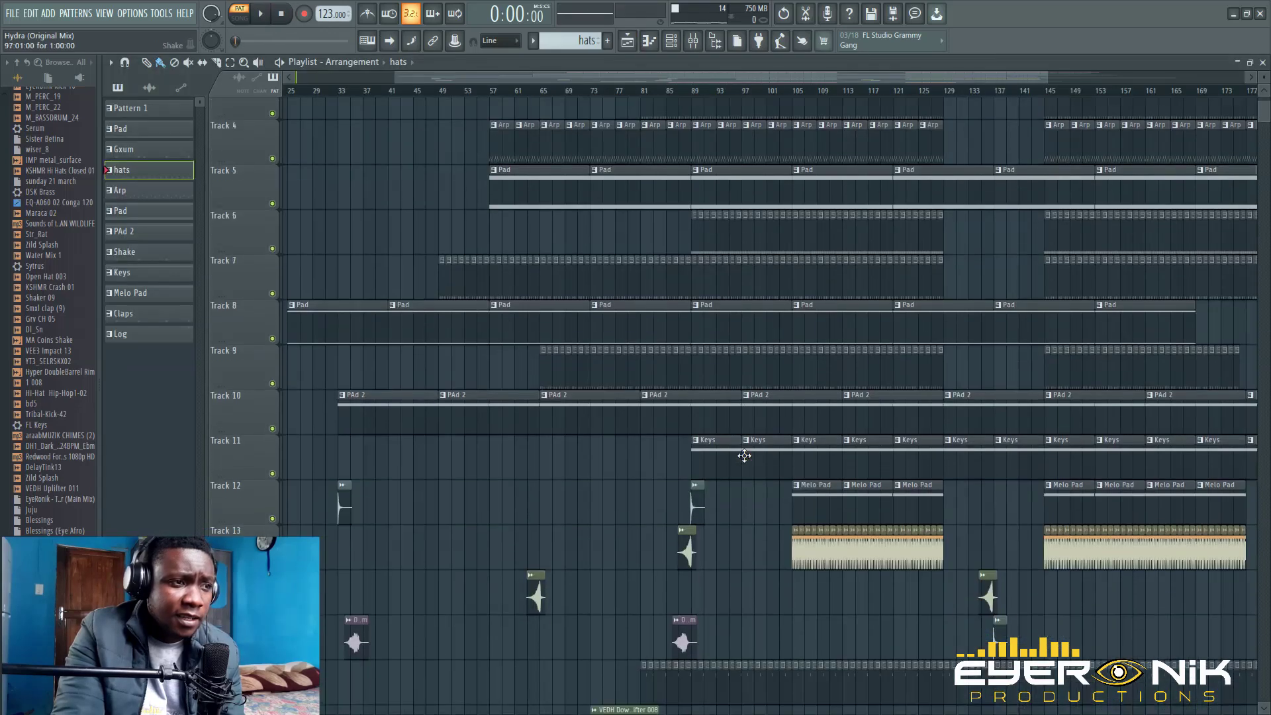
double_click(697, 487)
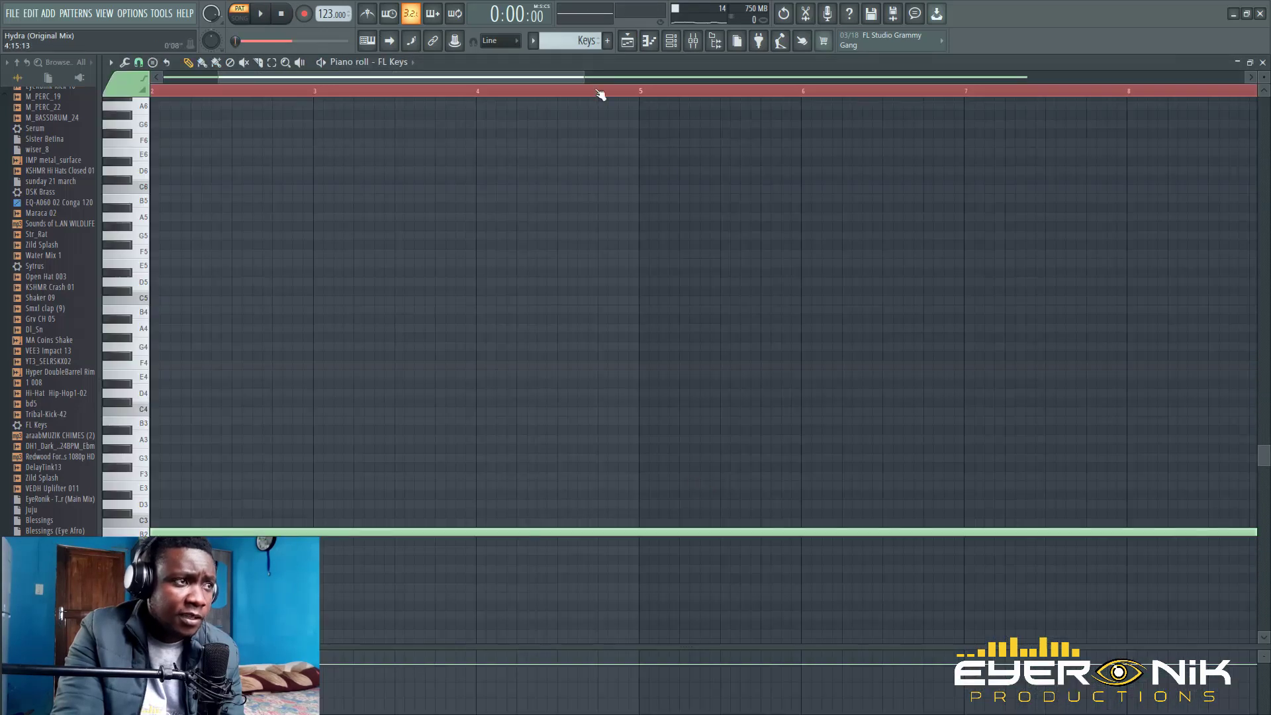
drag(443, 78, 377, 79)
key(space)
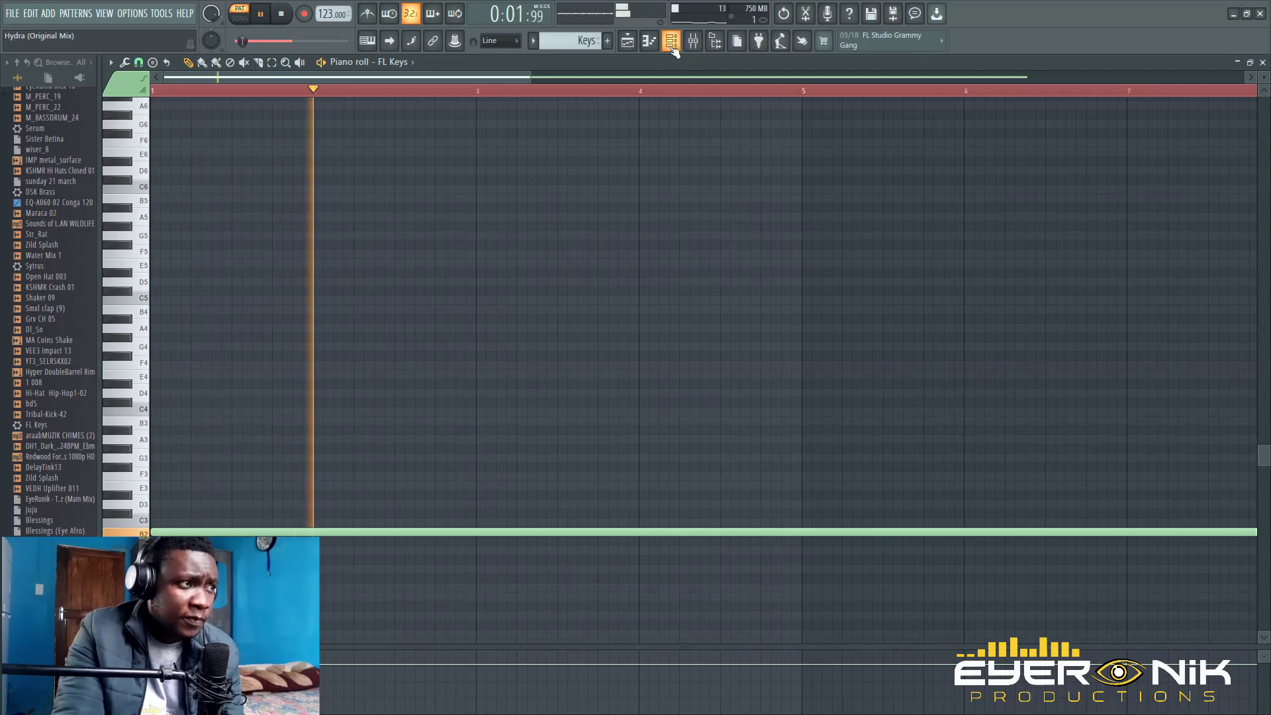
key(space)
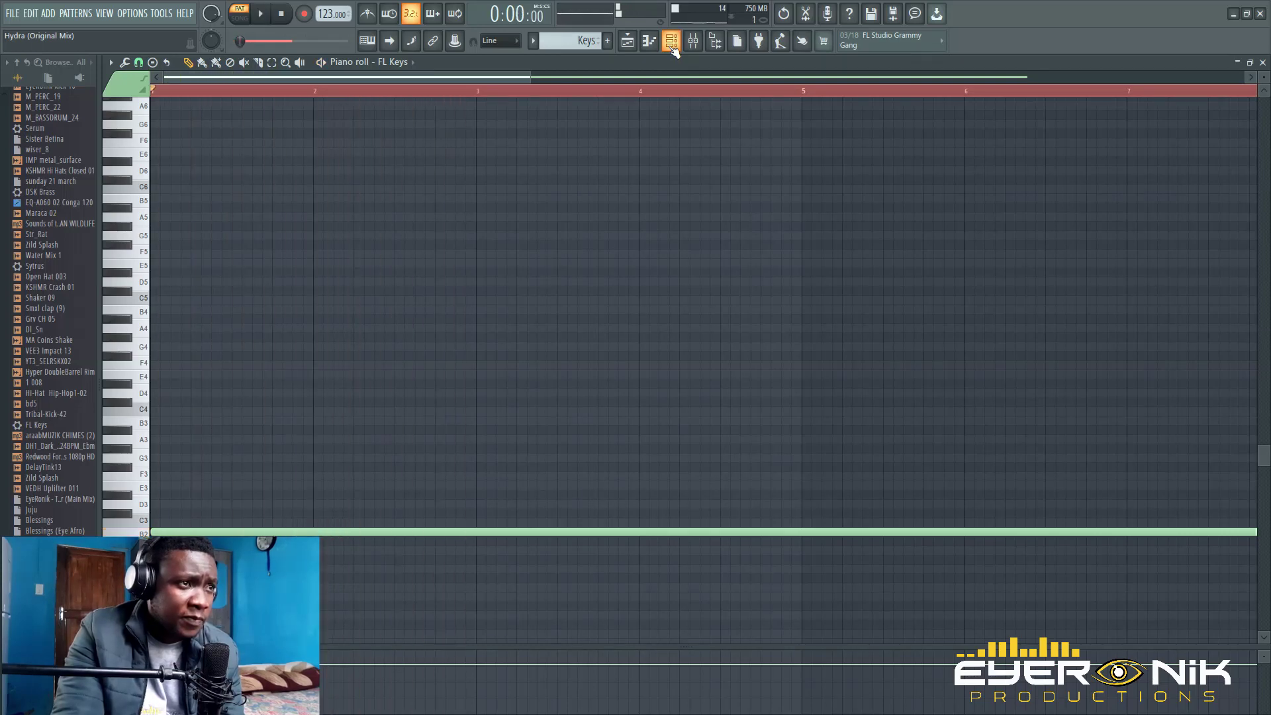
- Reopen the Keys pattern from the playlist and inspect its FL Keys instrument from the channel rack
click(649, 42)
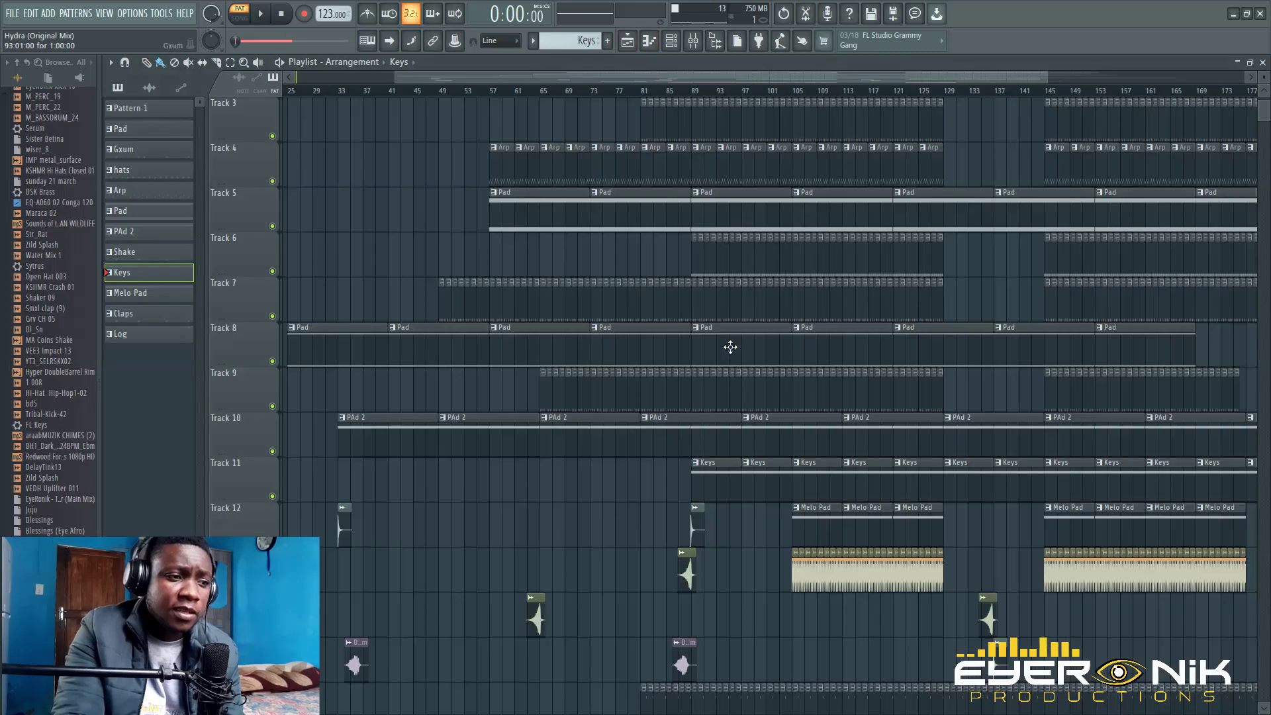
double_click(716, 487)
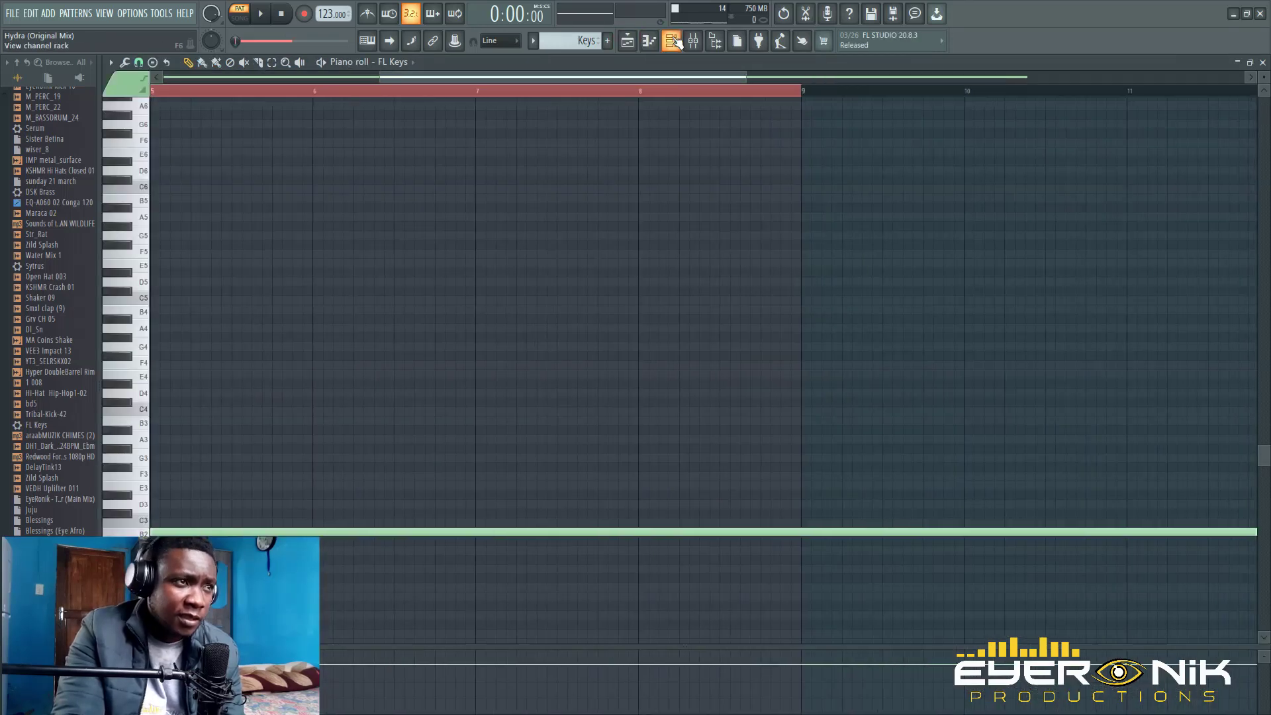
key(F6)
click(253, 433)
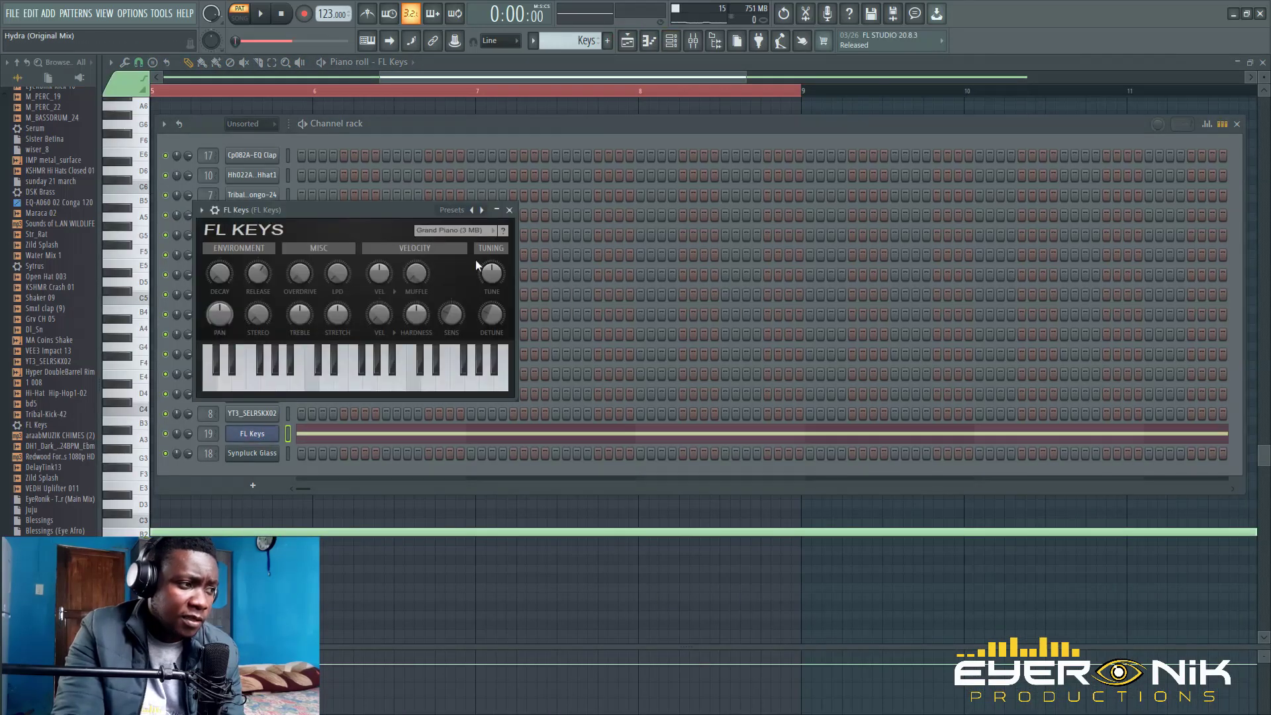
- Add Fruity Parametric EQ 2 in slot 3 and Fruity Reeverb 2 in slot 6 of the FL Keys mixer track
click(692, 43)
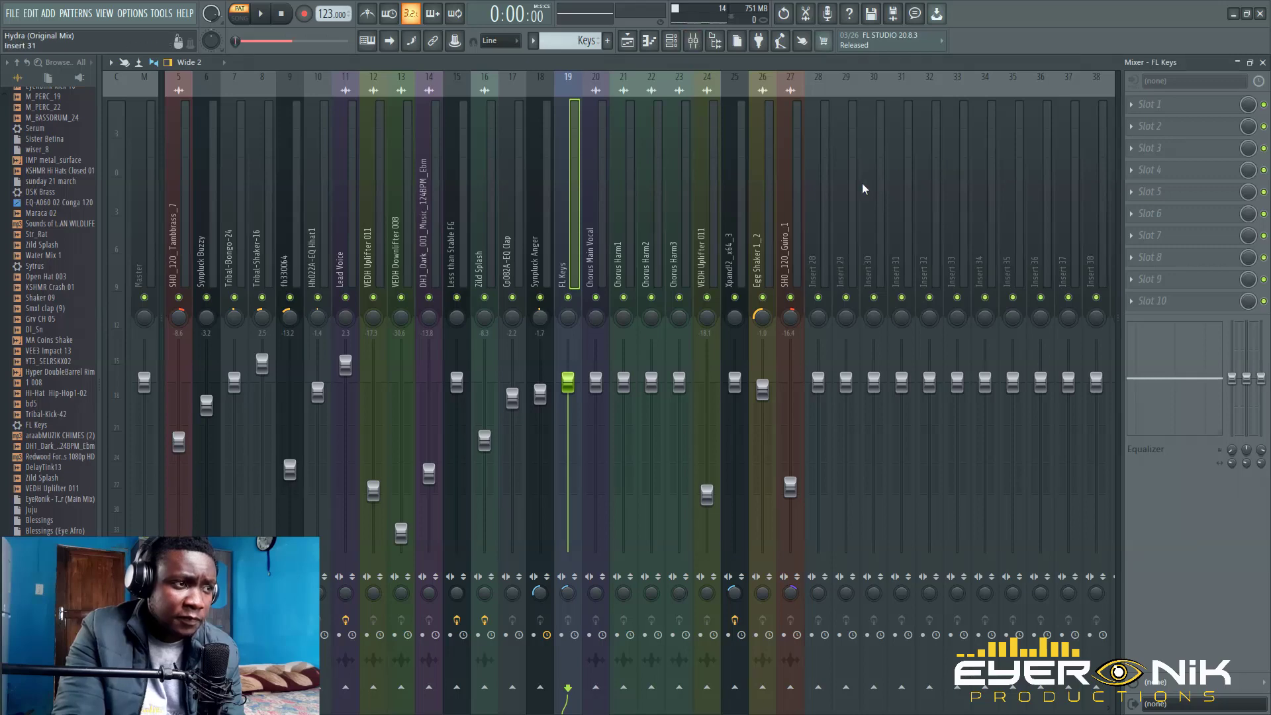
click(1132, 157)
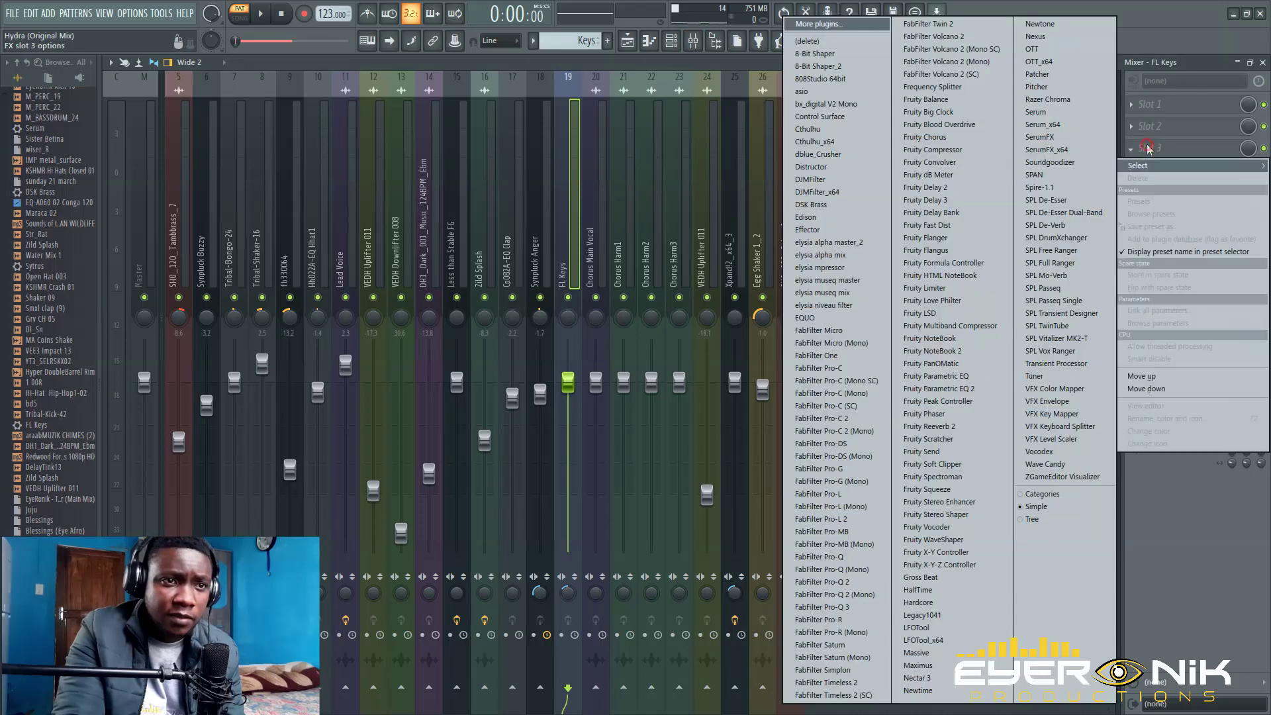
click(978, 391)
click(1149, 213)
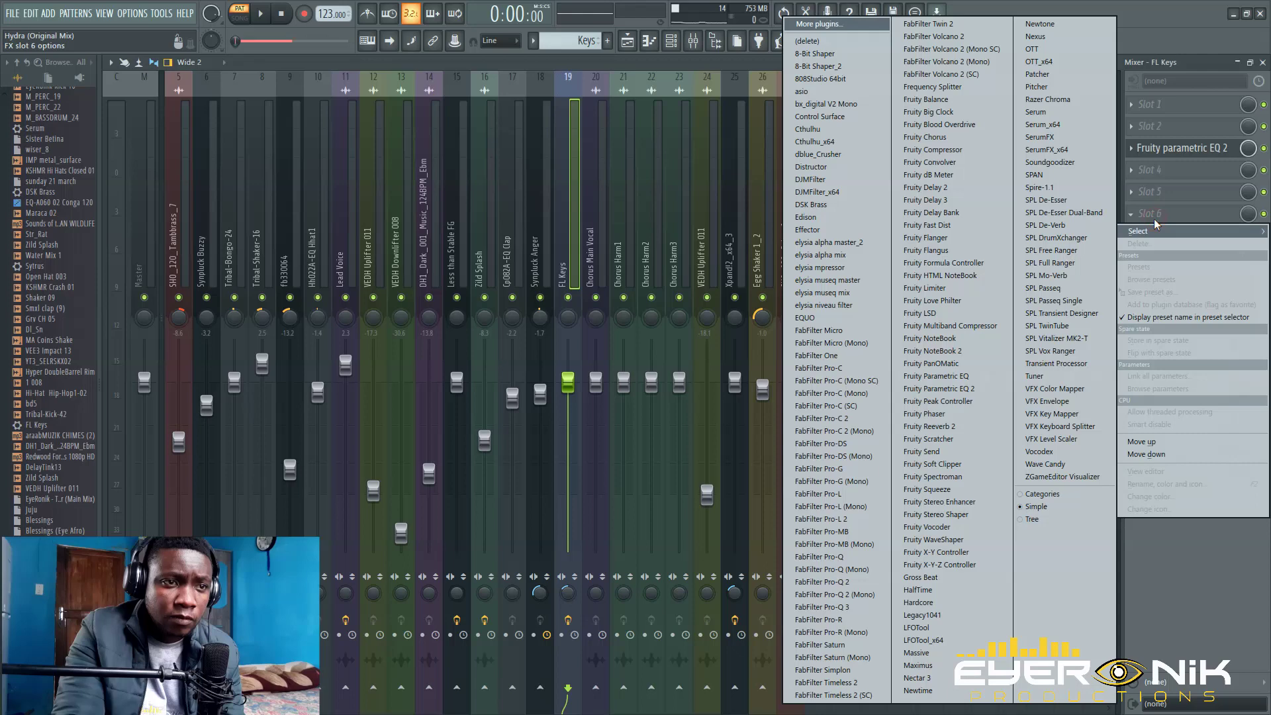
click(928, 426)
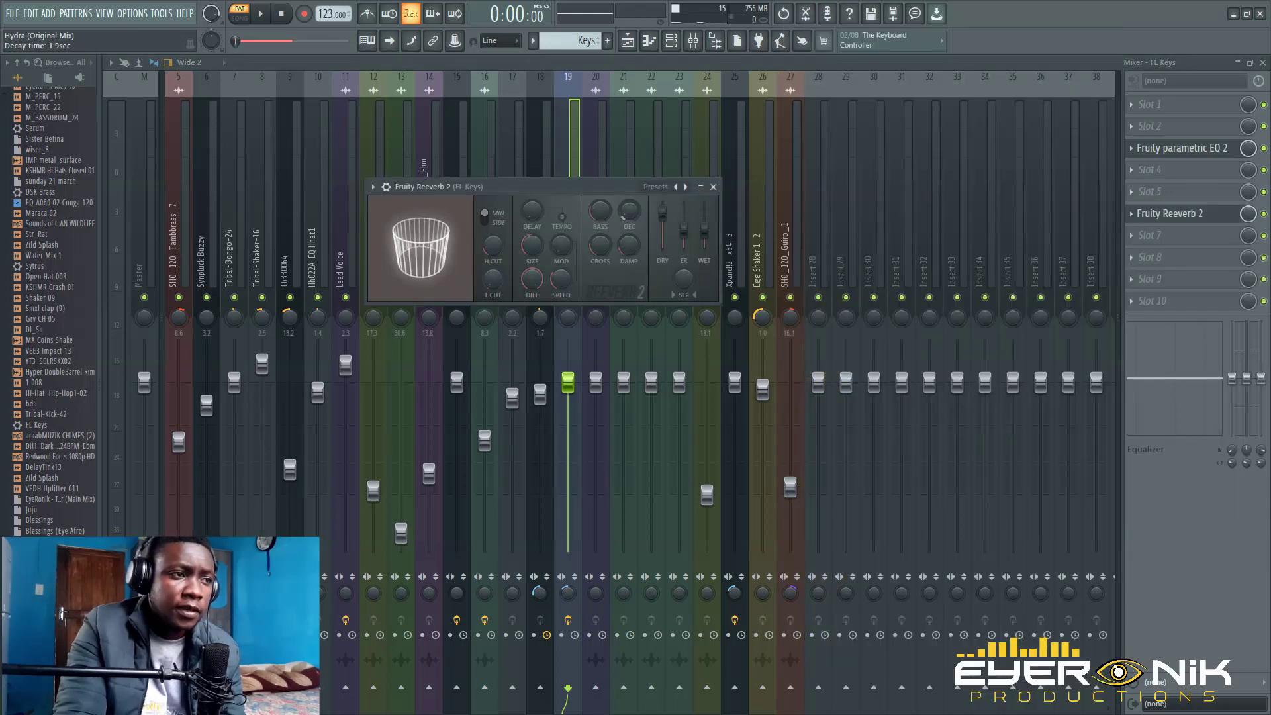
- Play the Keys pattern with the added effects and return to the playlist's lower tracks around Melo Pad
key(space)
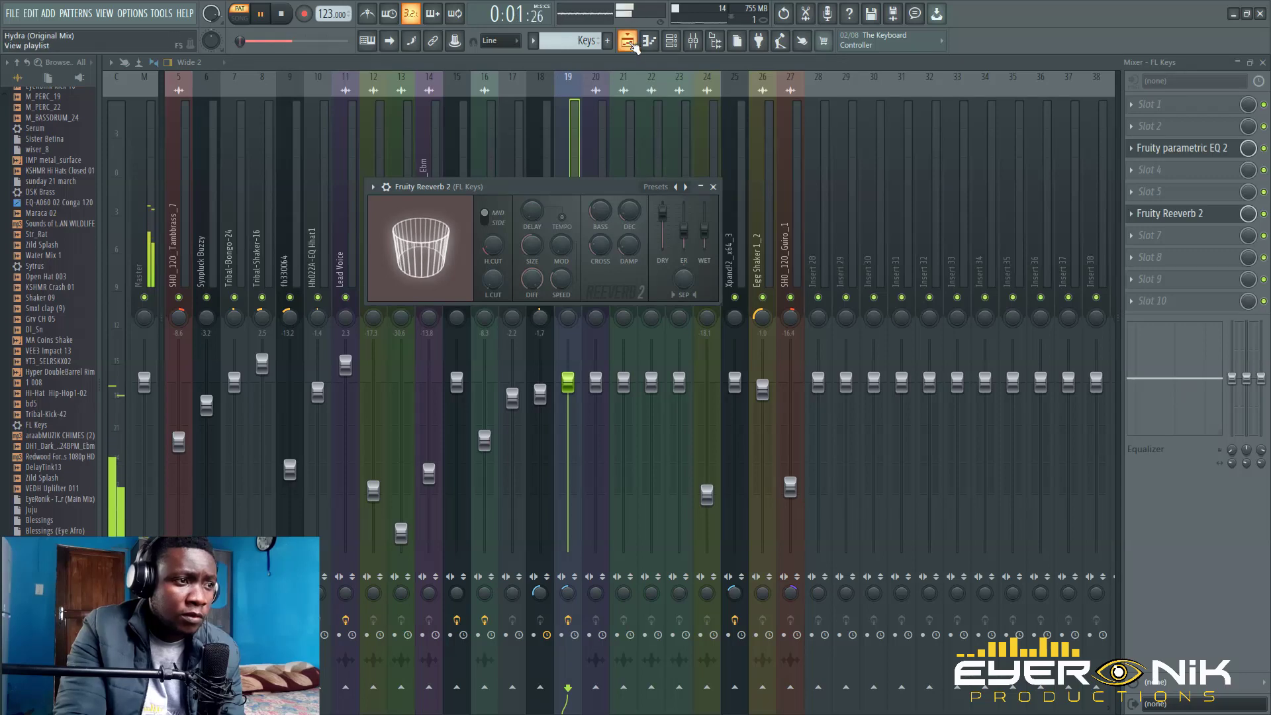
click(632, 45)
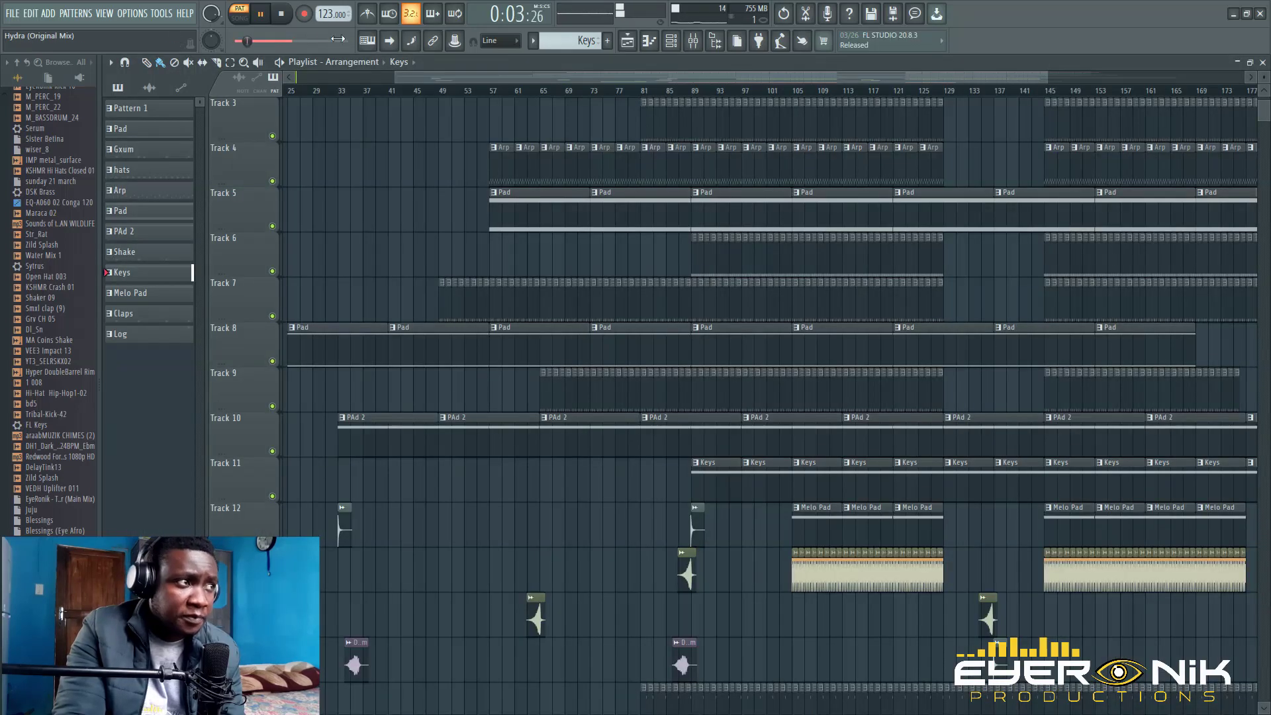
key(space)
drag(672, 78, 751, 99)
scroll(814, 270, down, 4)
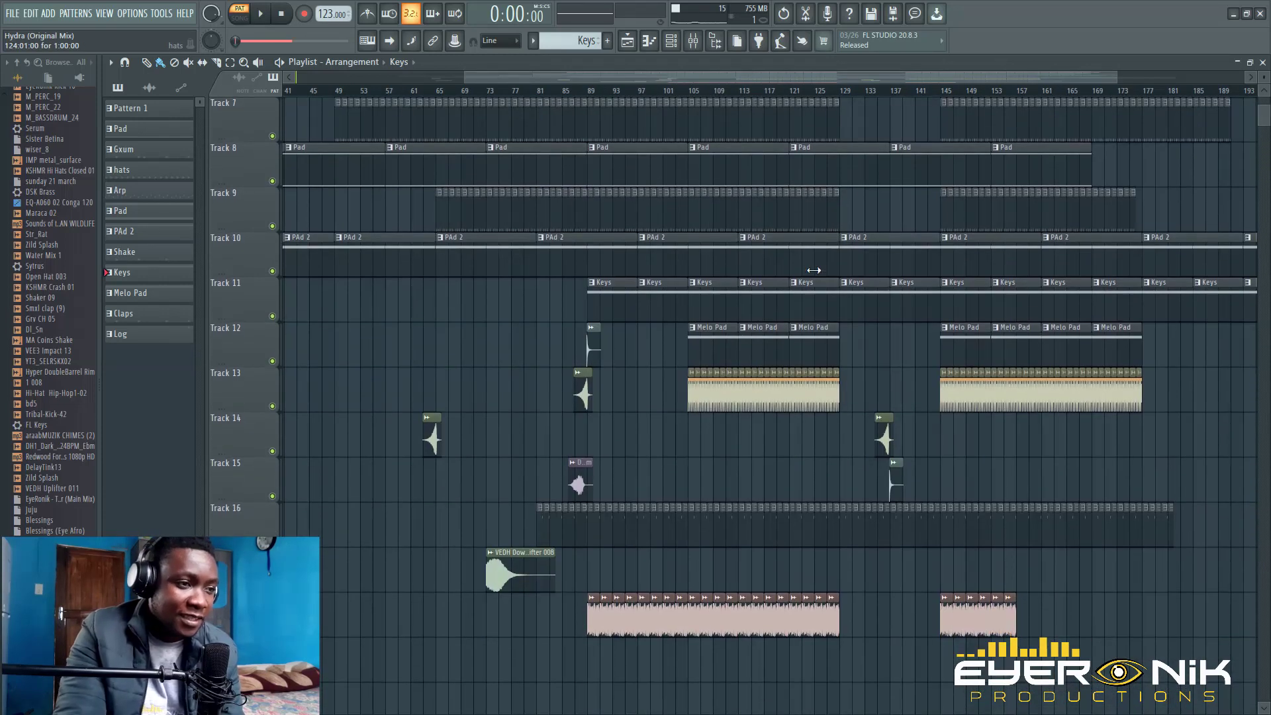
- Play the arrangement in song mode from about bar 81 past the entry of the Keys clips, and stop playback
scroll(648, 626, up, 6)
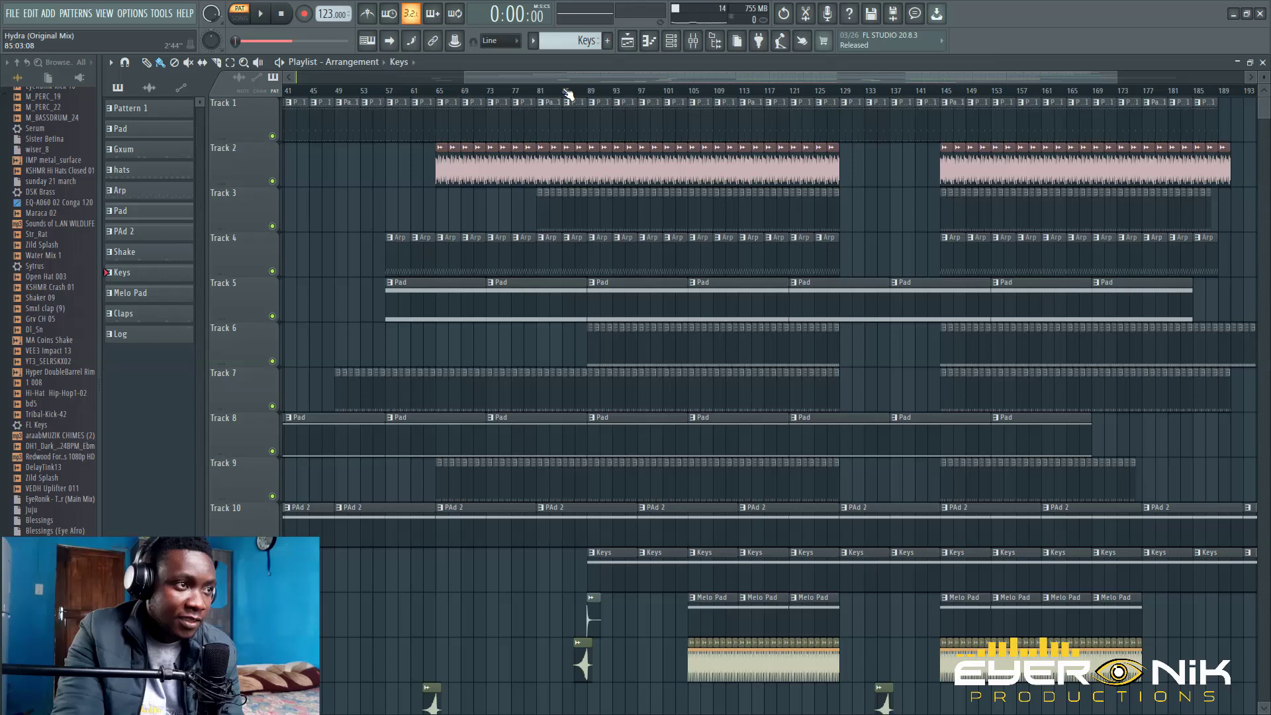
click(541, 93)
key(space)
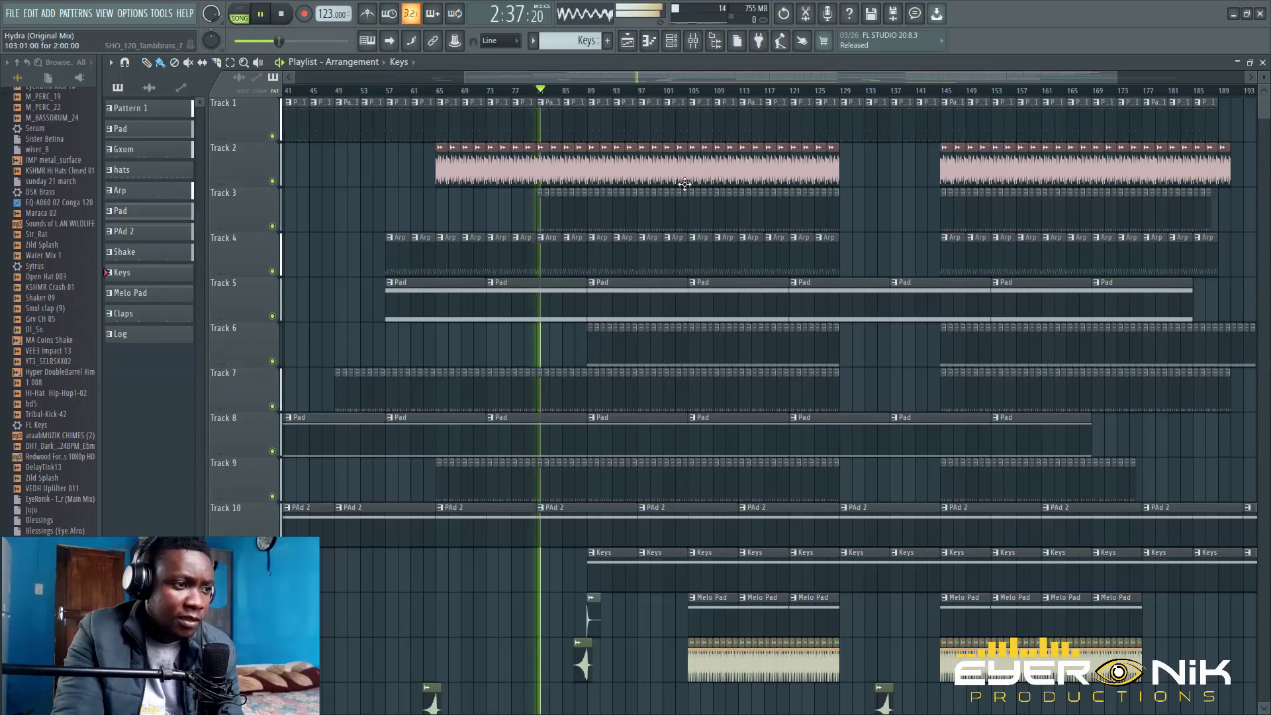
scroll(685, 183, down, 2)
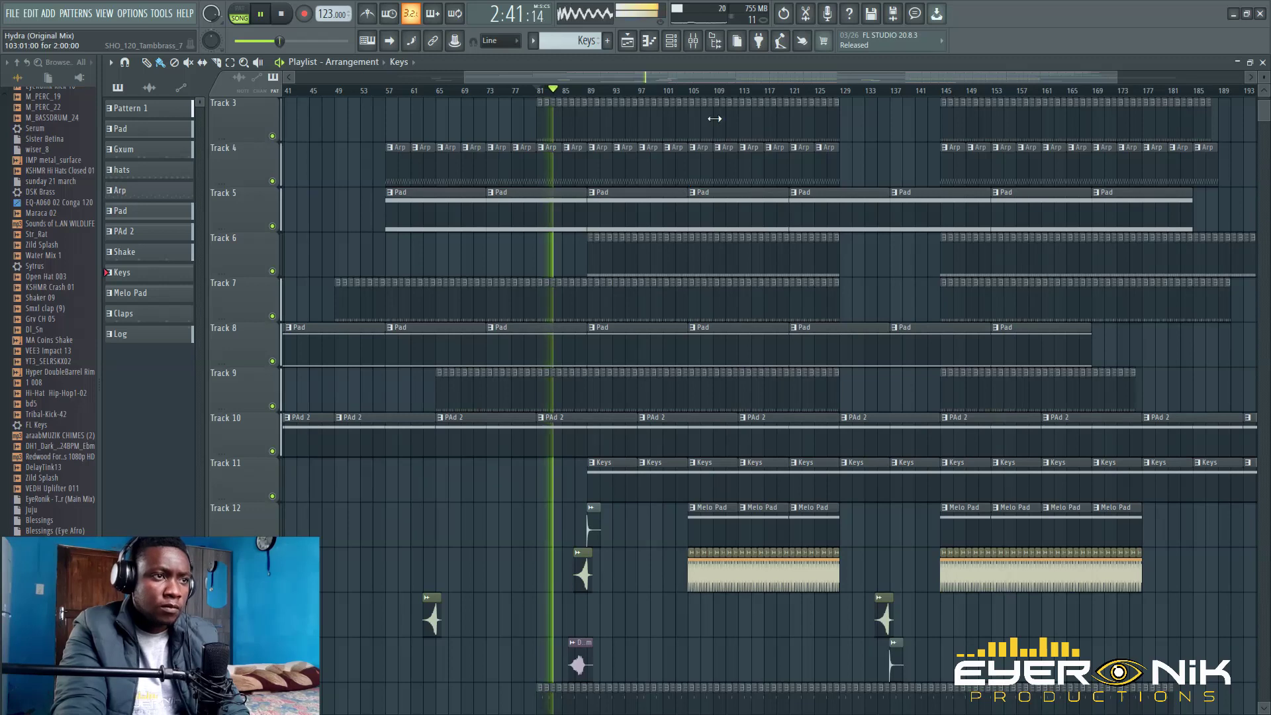
scroll(728, 93, down, 2)
scroll(803, 259, down, 5)
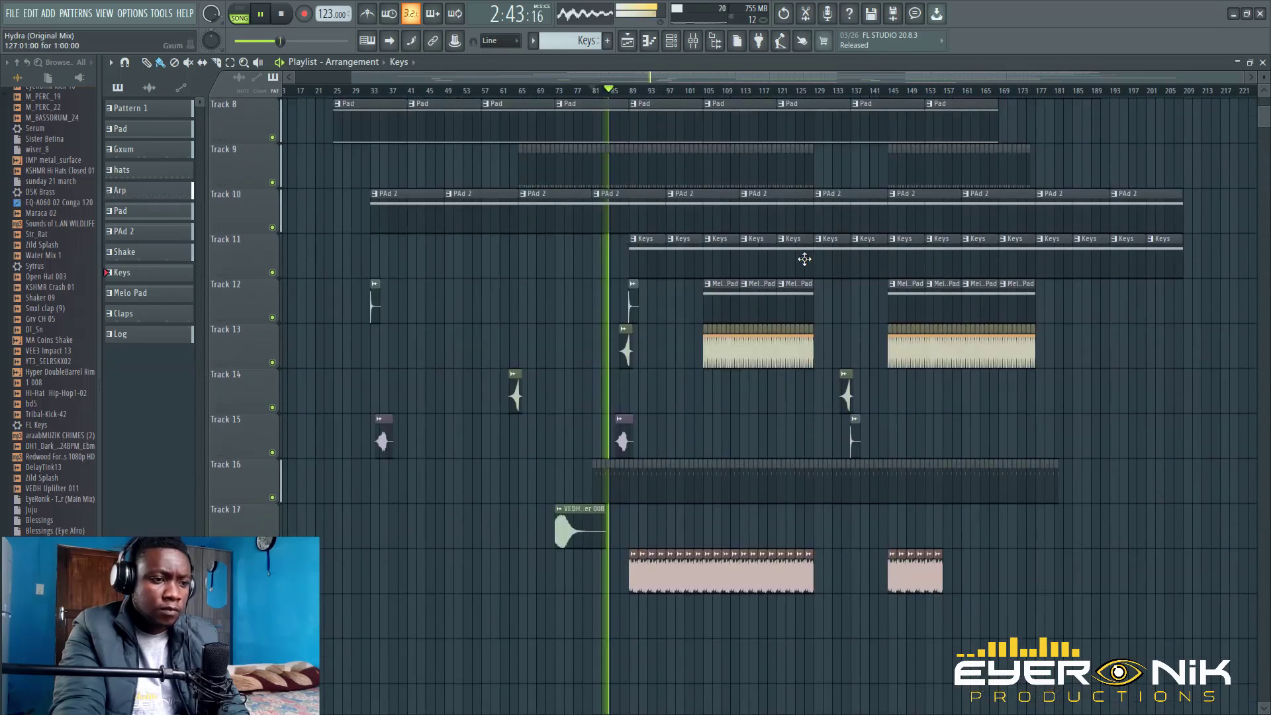
scroll(804, 259, up, 3)
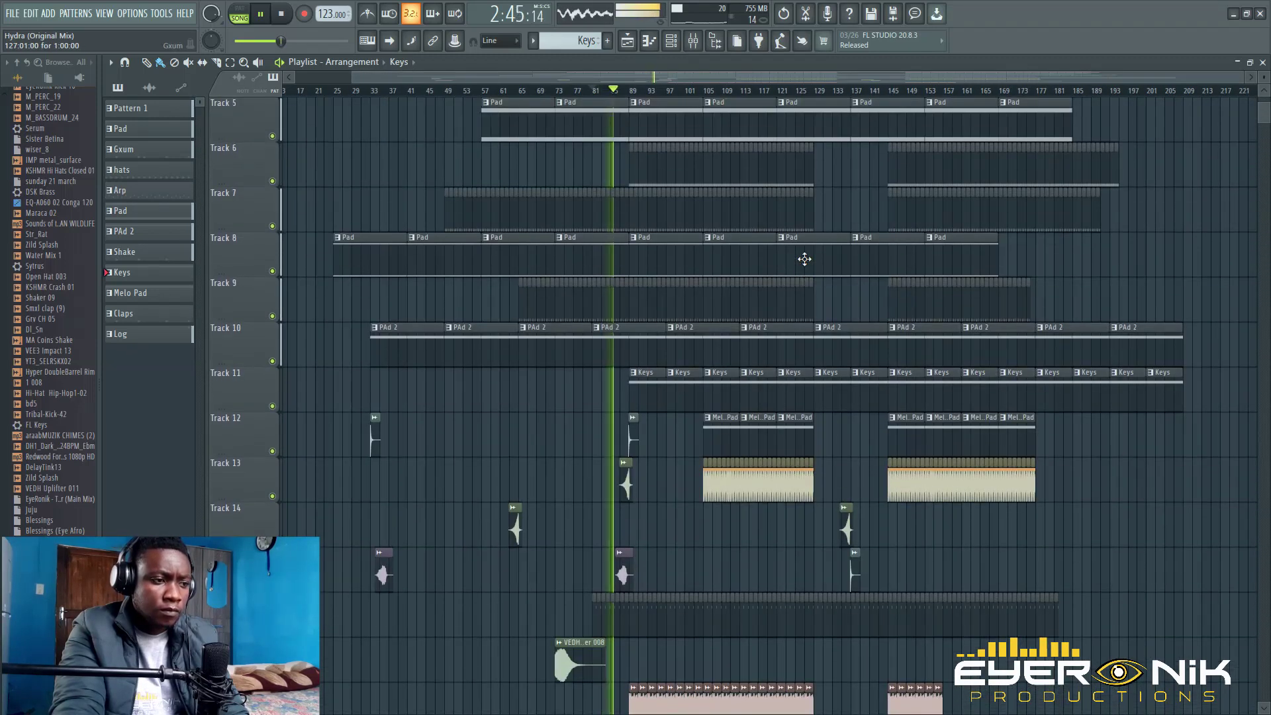
scroll(804, 259, up, 2)
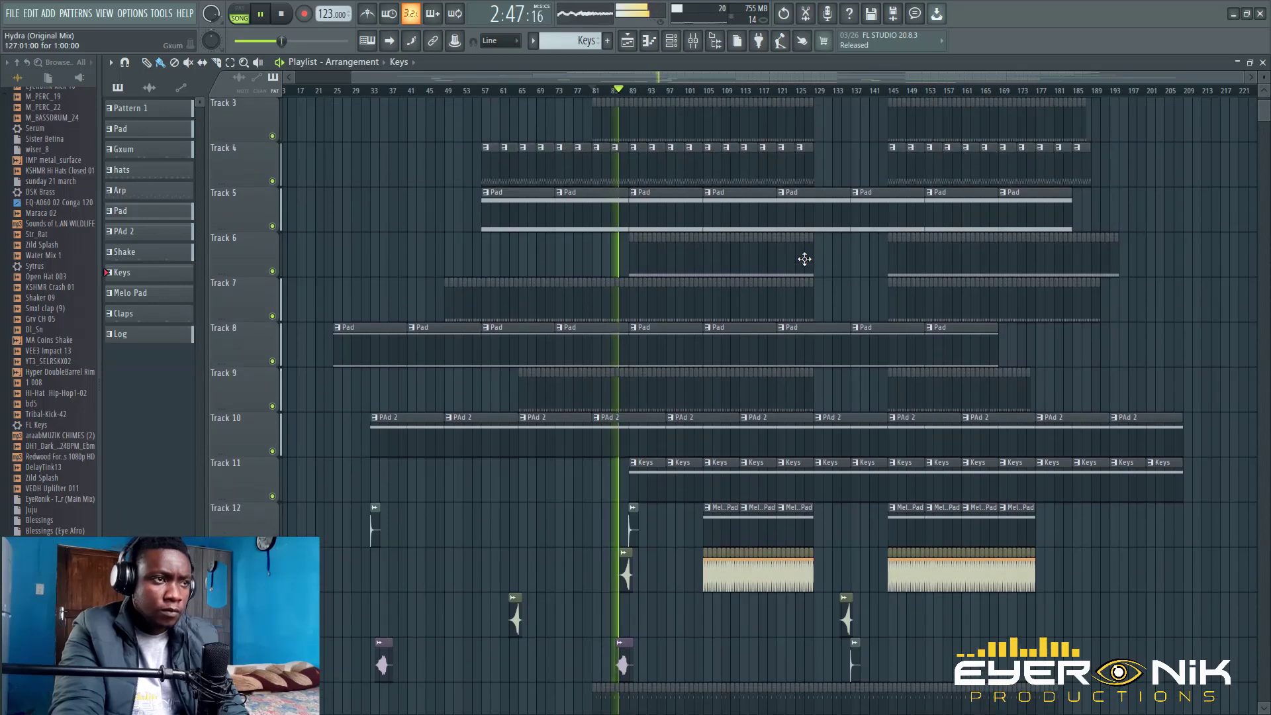
drag(835, 74, 865, 75)
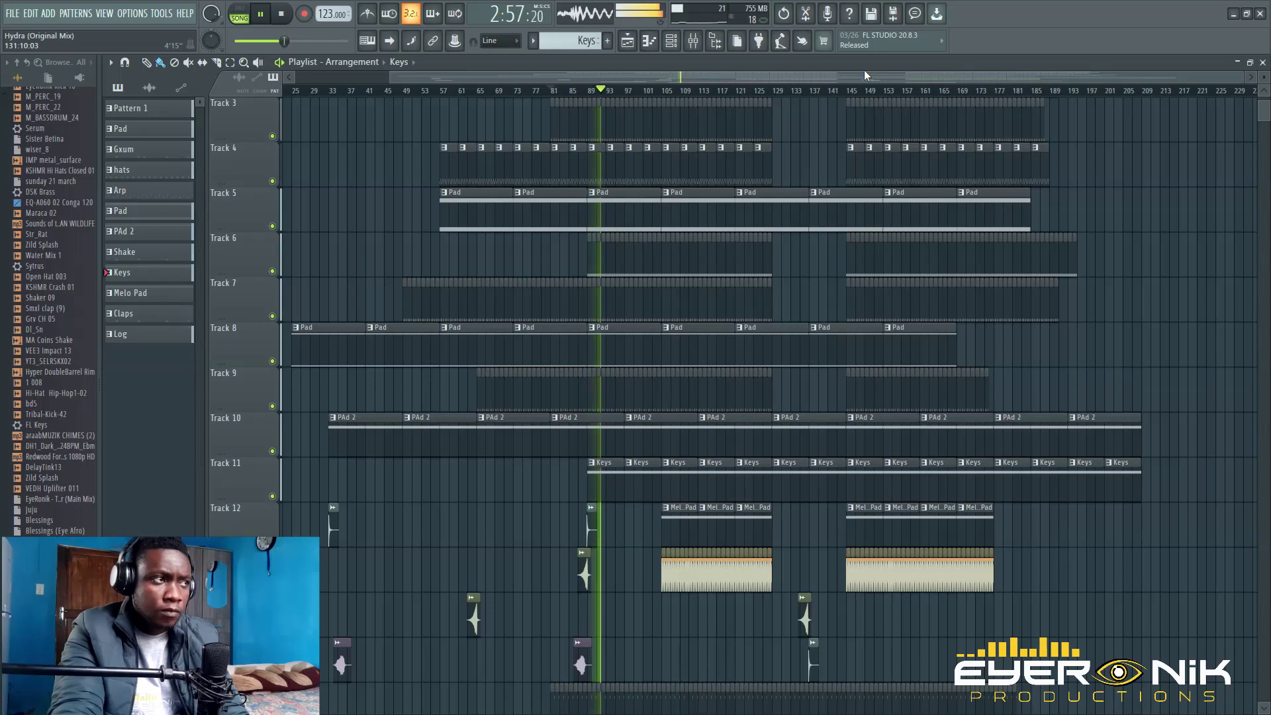
click(283, 14)
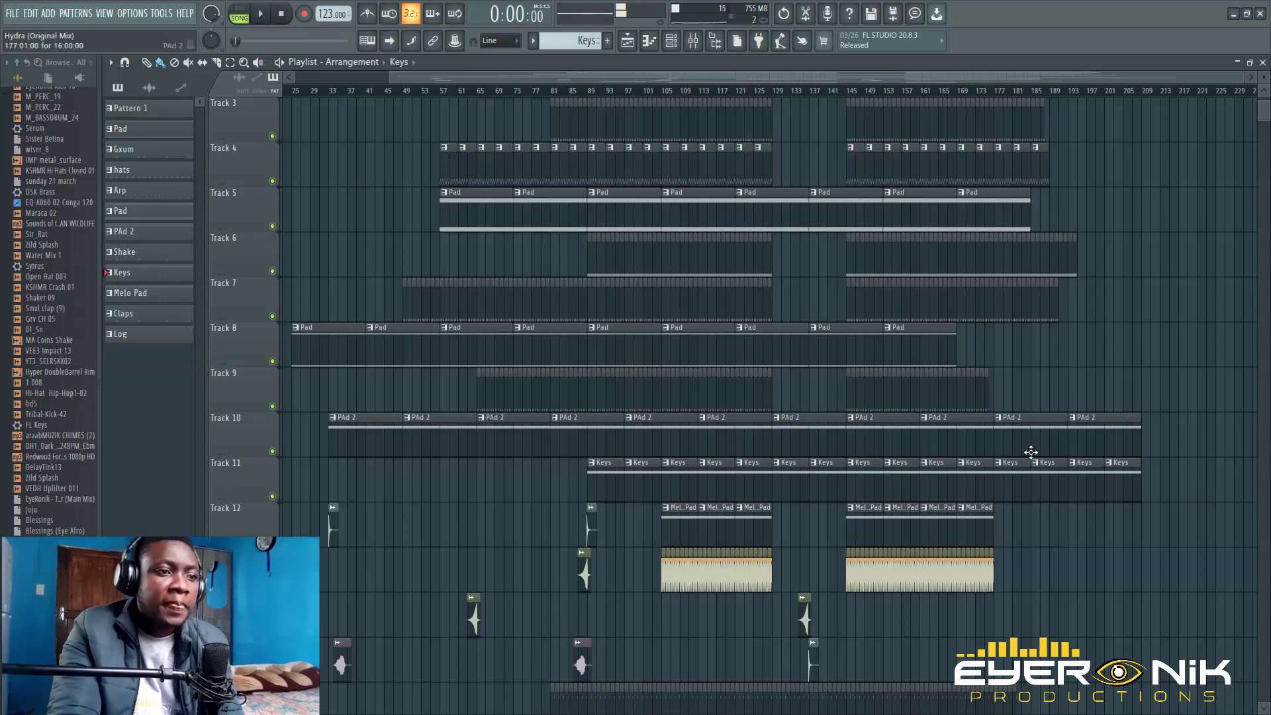
- Open the Log pattern on Track 16, play it in pattern mode, inspect its Synpluck Glass steps in the channel rack, and return to the playlist
mouse_move(1264, 117)
mouse_down()
mouse_move(1262, 132)
mouse_move(1264, 114)
mouse_up()
scroll(827, 552, down, 5)
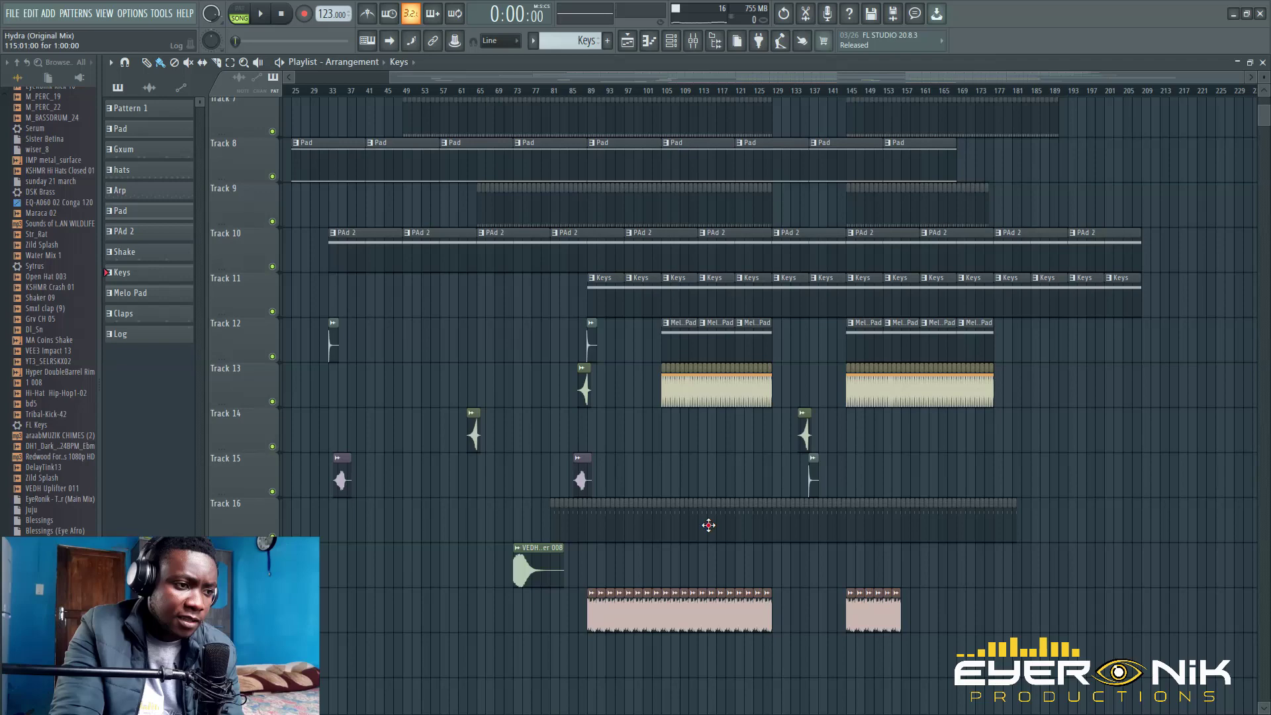
double_click(715, 526)
click(250, 22)
key(space)
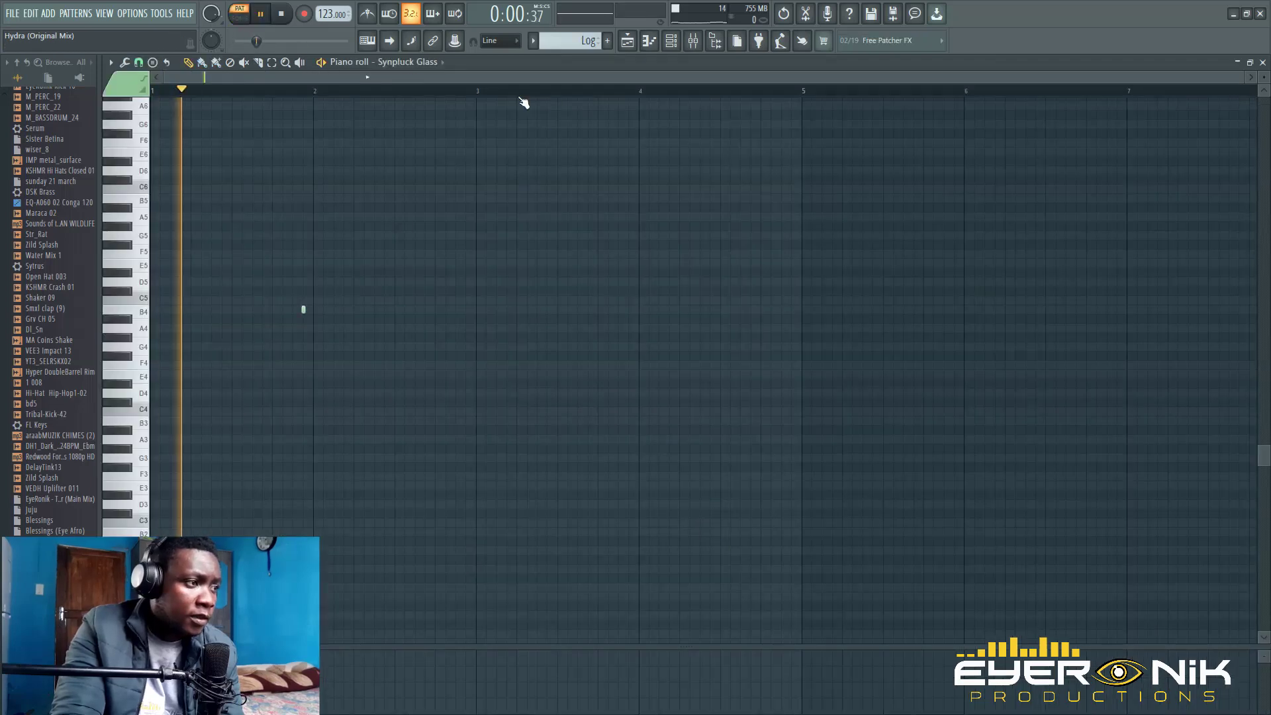
key(space)
click(670, 41)
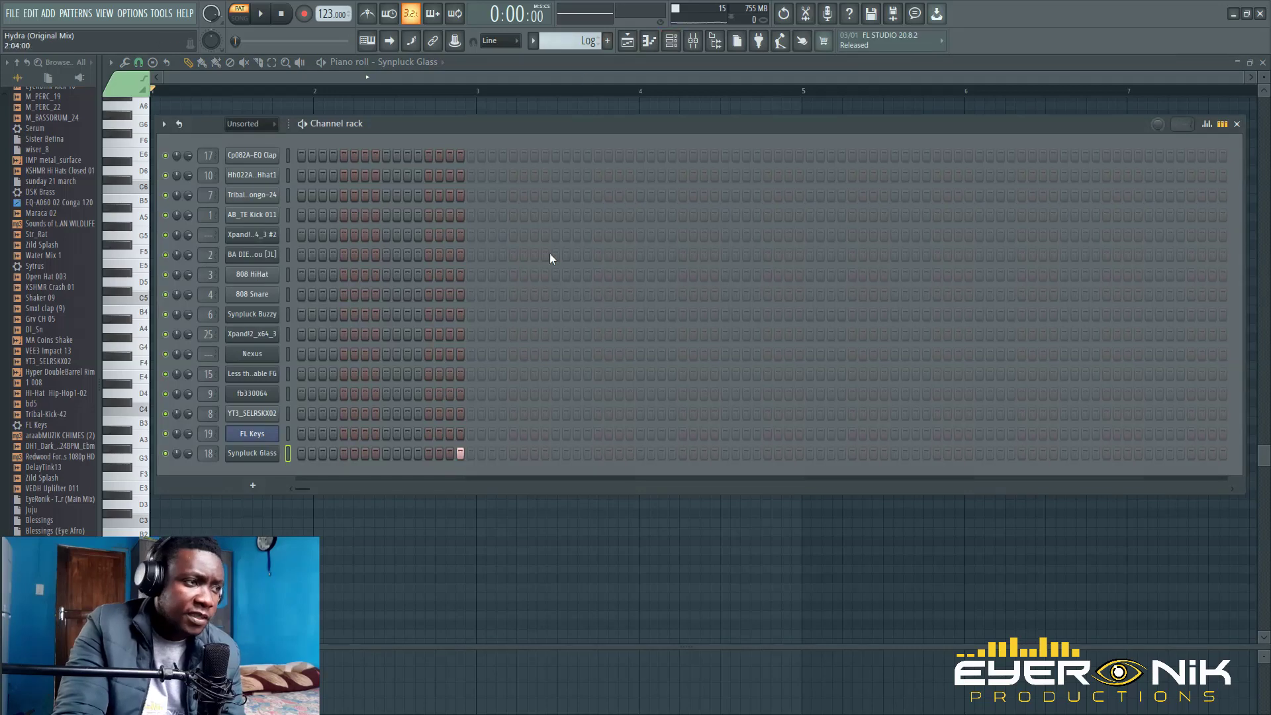
click(632, 47)
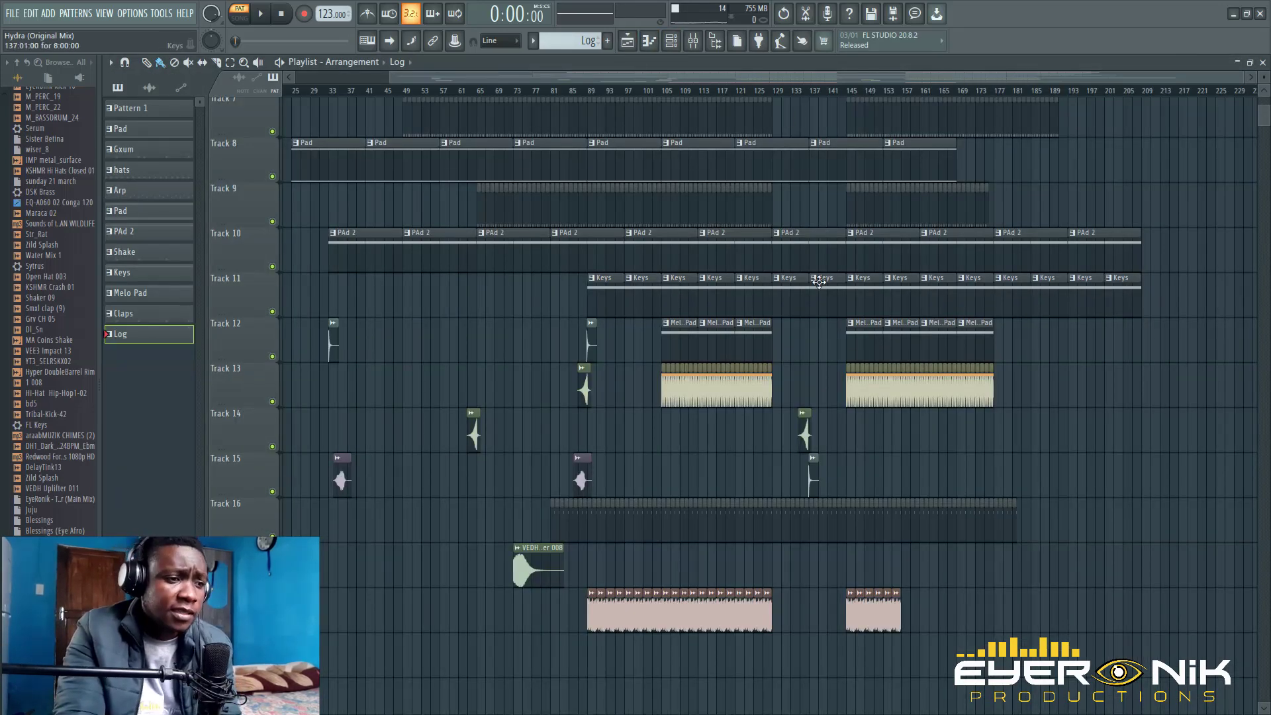
- Open the Melo Pad pattern on Track 12, play its Nexus note in pattern mode from the start, and return to the playlist
double_click(682, 347)
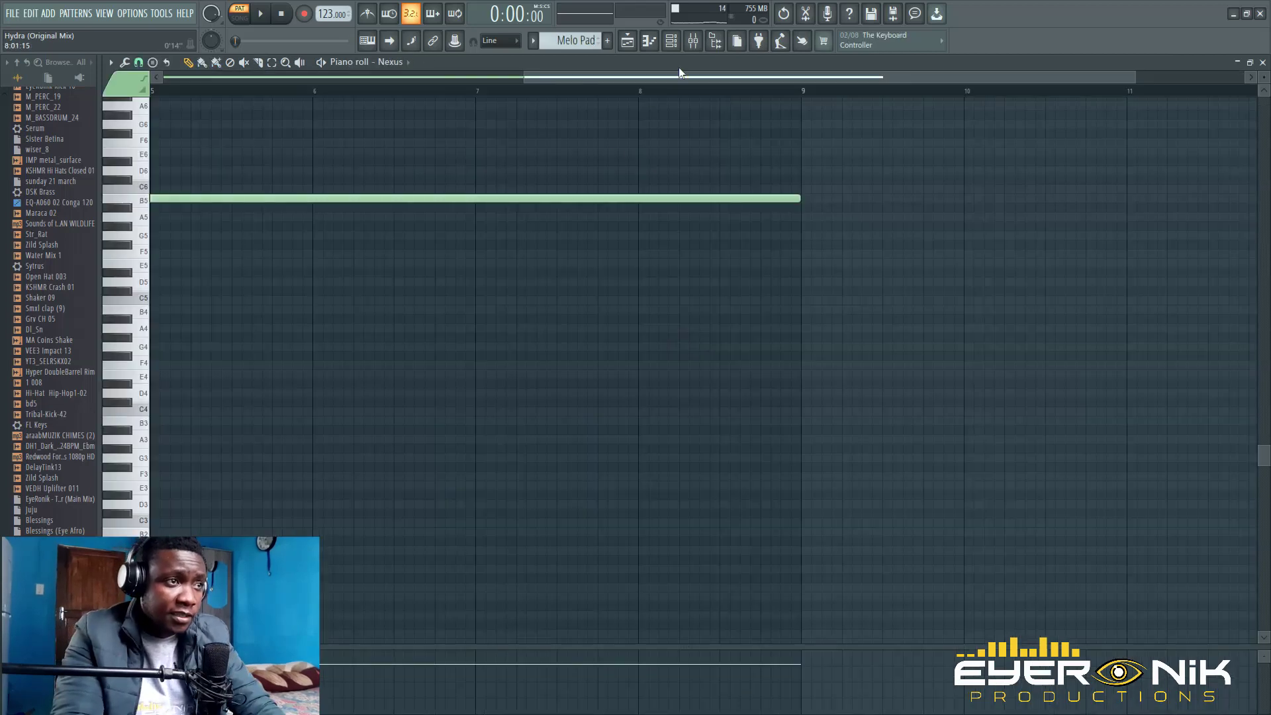
drag(679, 72, 389, 85)
click(262, 19)
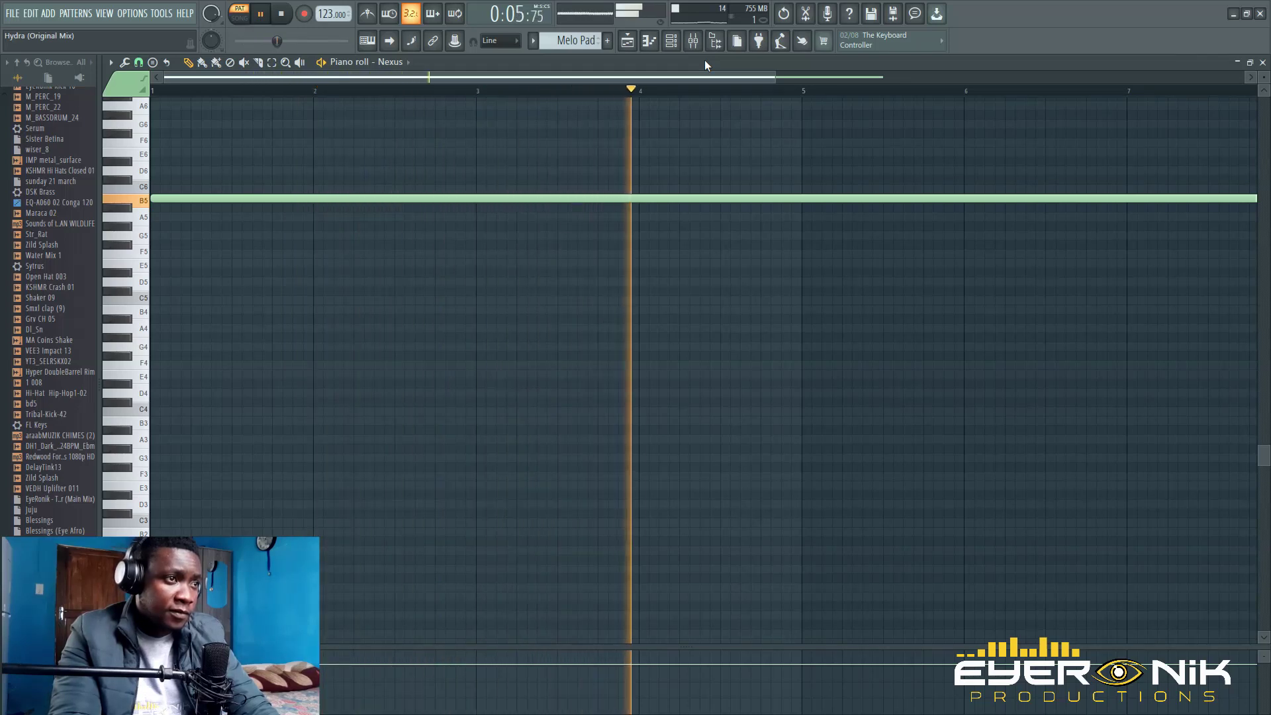
click(282, 14)
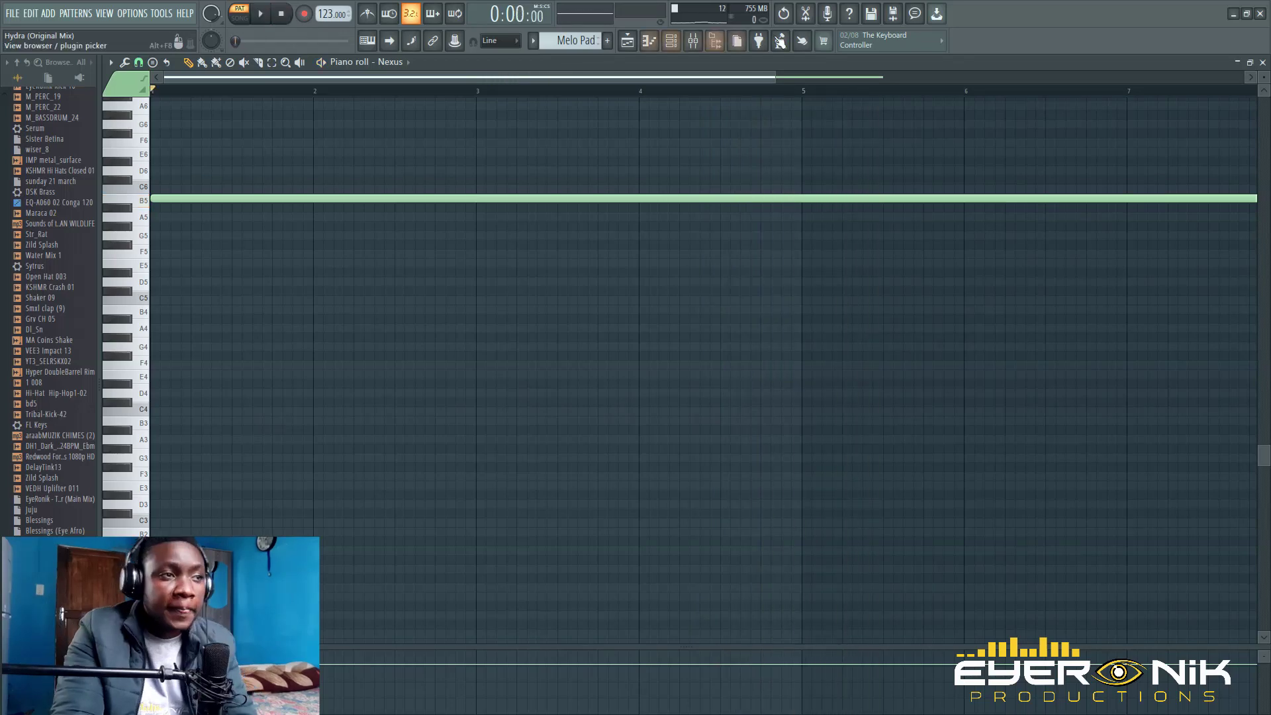
click(626, 42)
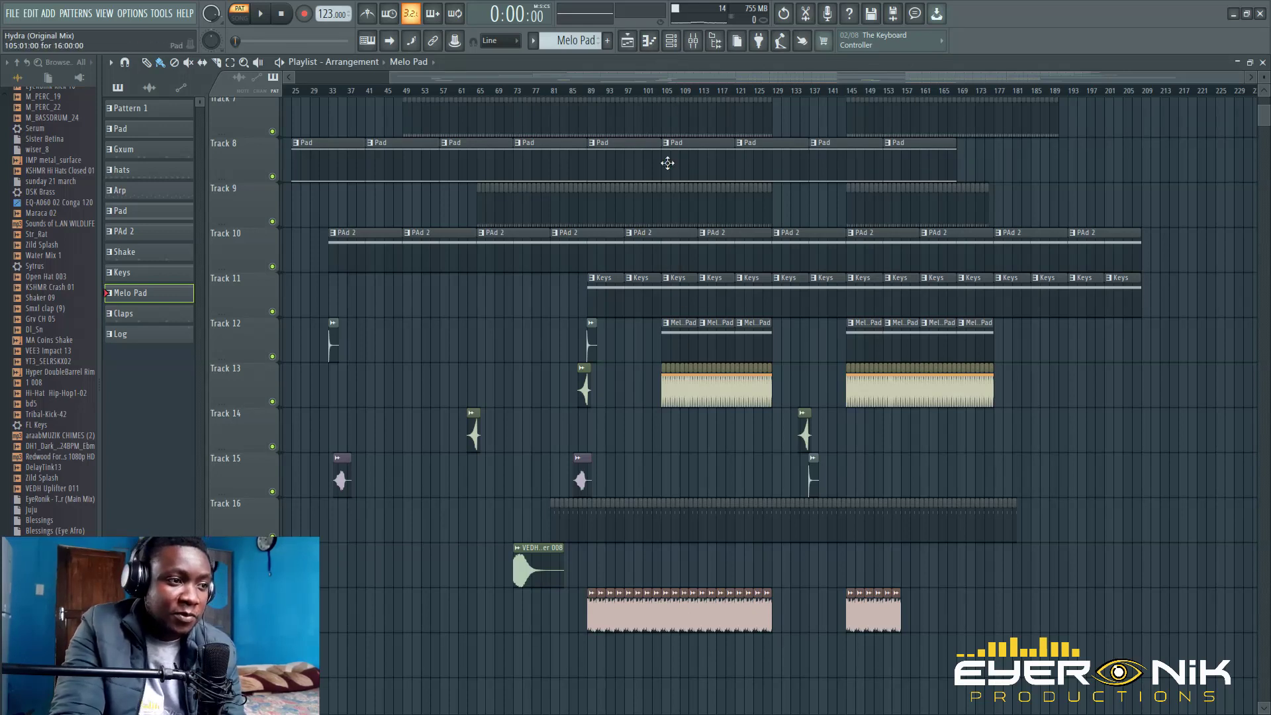
- Select the Egg Shaker 1_2 audio clip on Track 13 and look over the surrounding playlist tracks
click(679, 397)
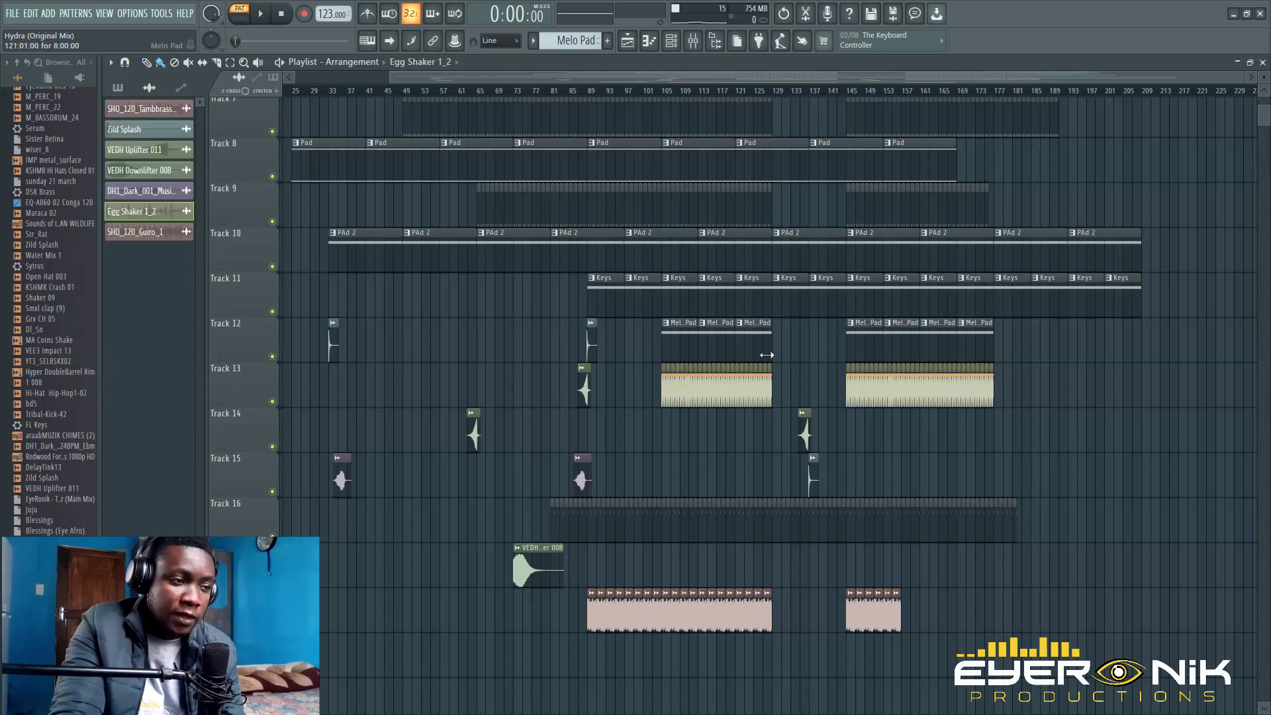
scroll(766, 347, up, 4)
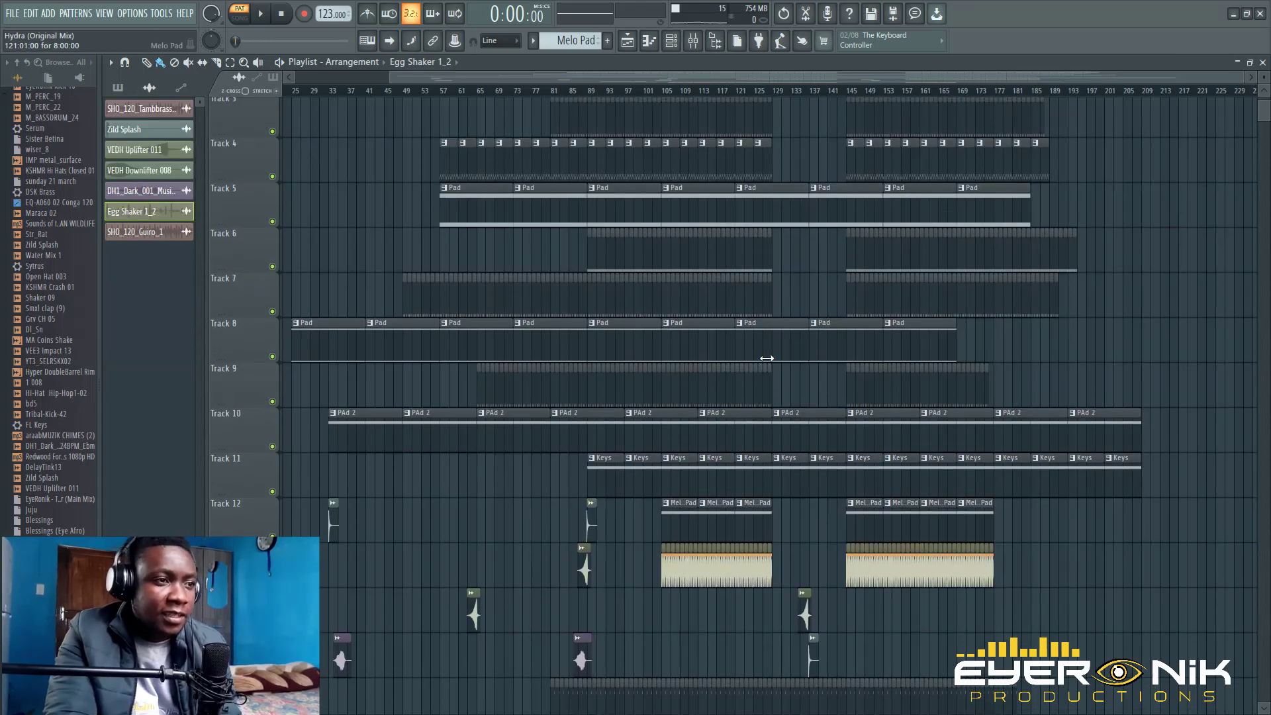
scroll(766, 358, up, 2)
scroll(767, 358, down, 7)
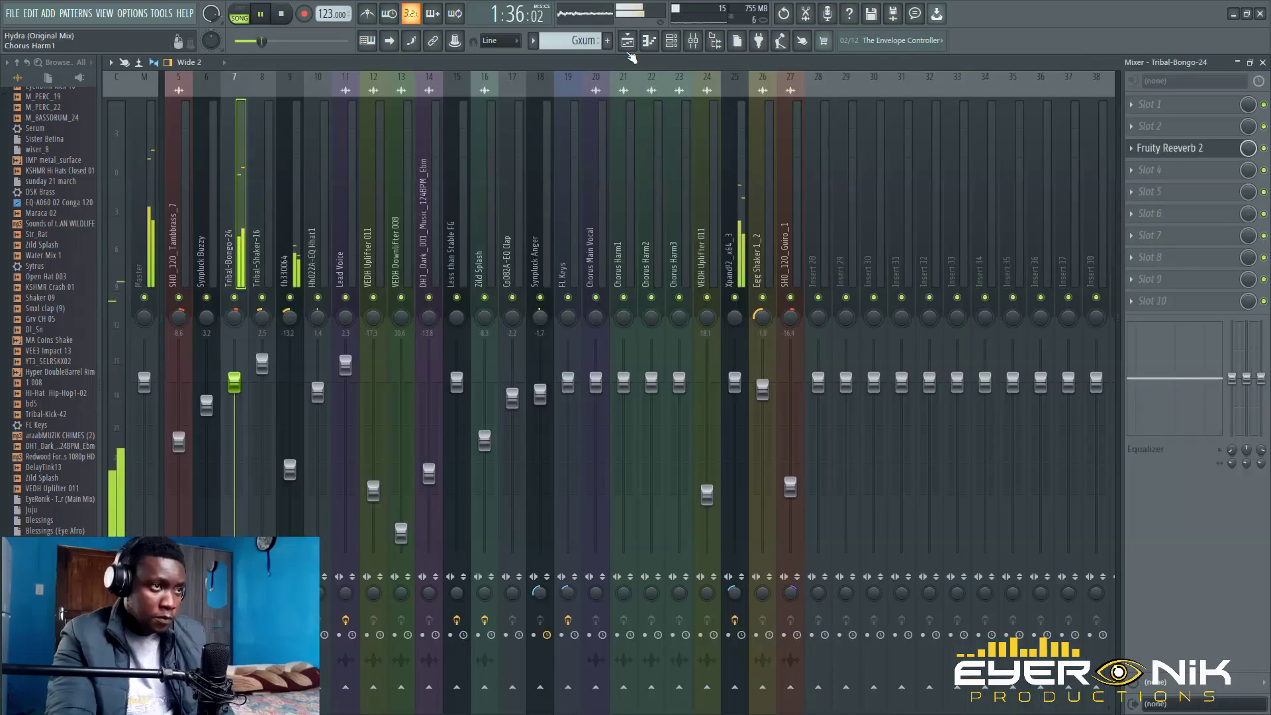
- Return to the playlist and place a copy of the VEDH Downlifter 008 clip at bar 57 on Track 17
click(629, 43)
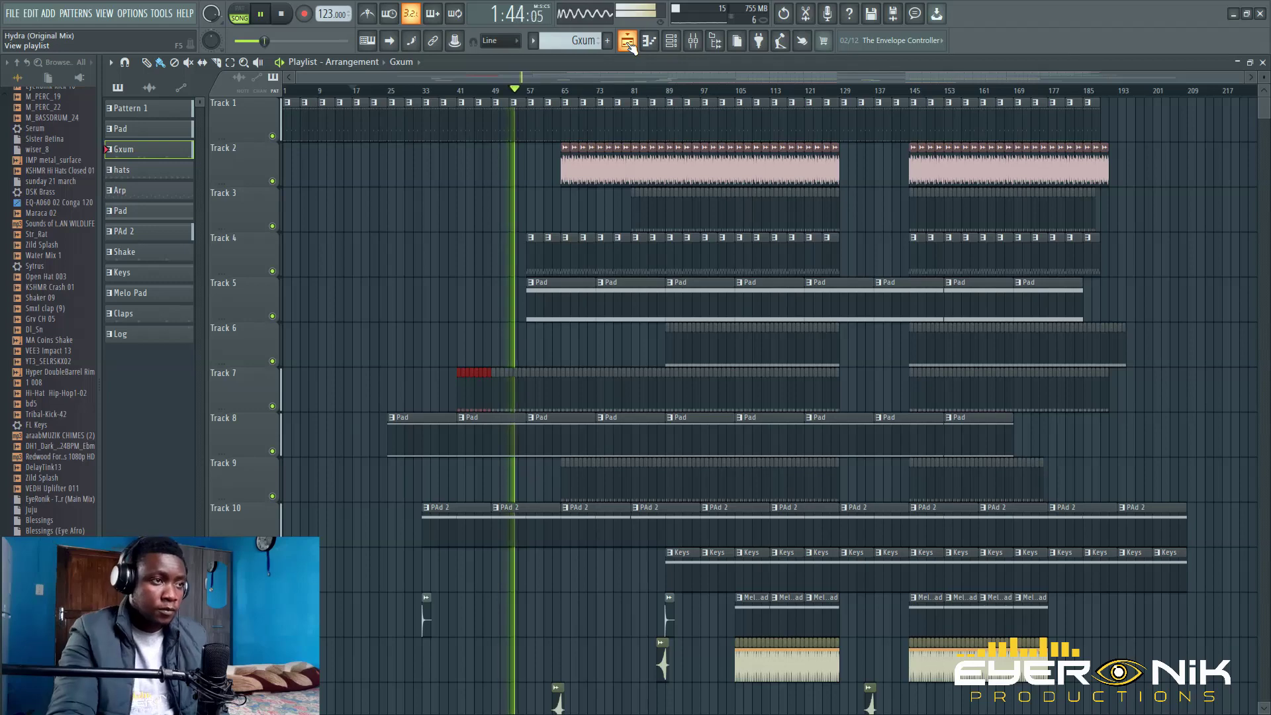
scroll(605, 495, down, 8)
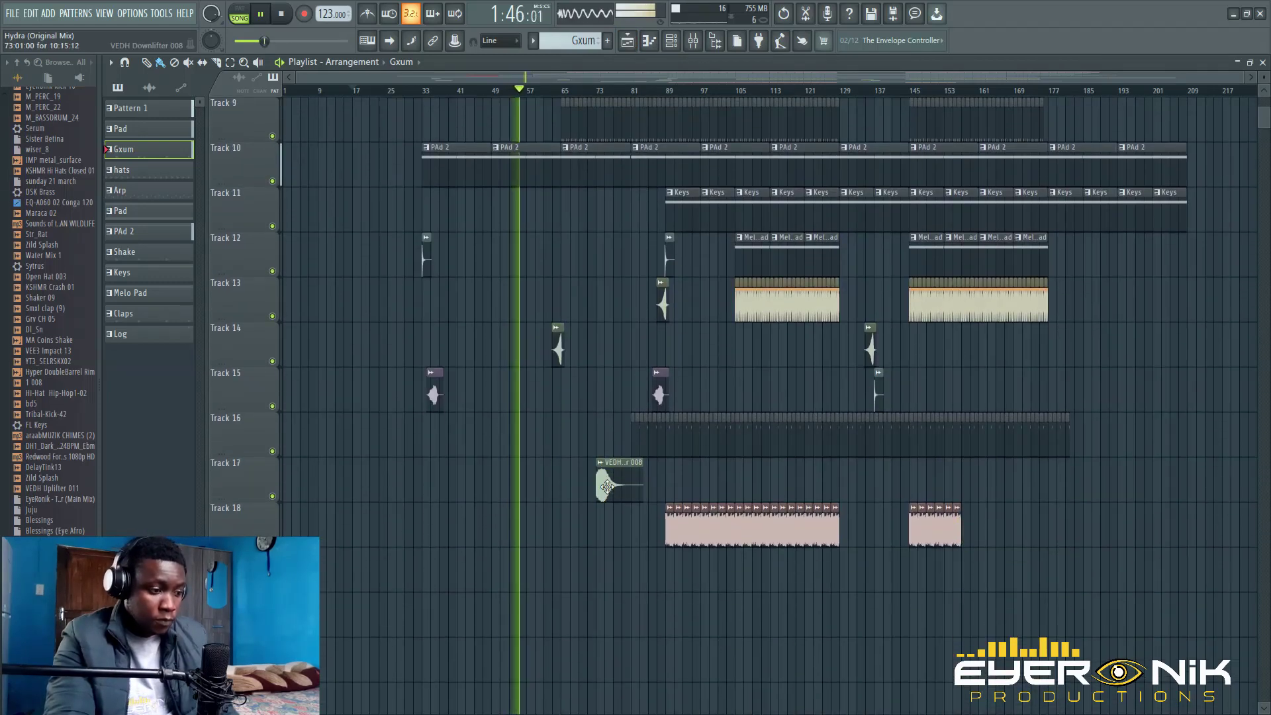
drag(606, 489, 538, 495)
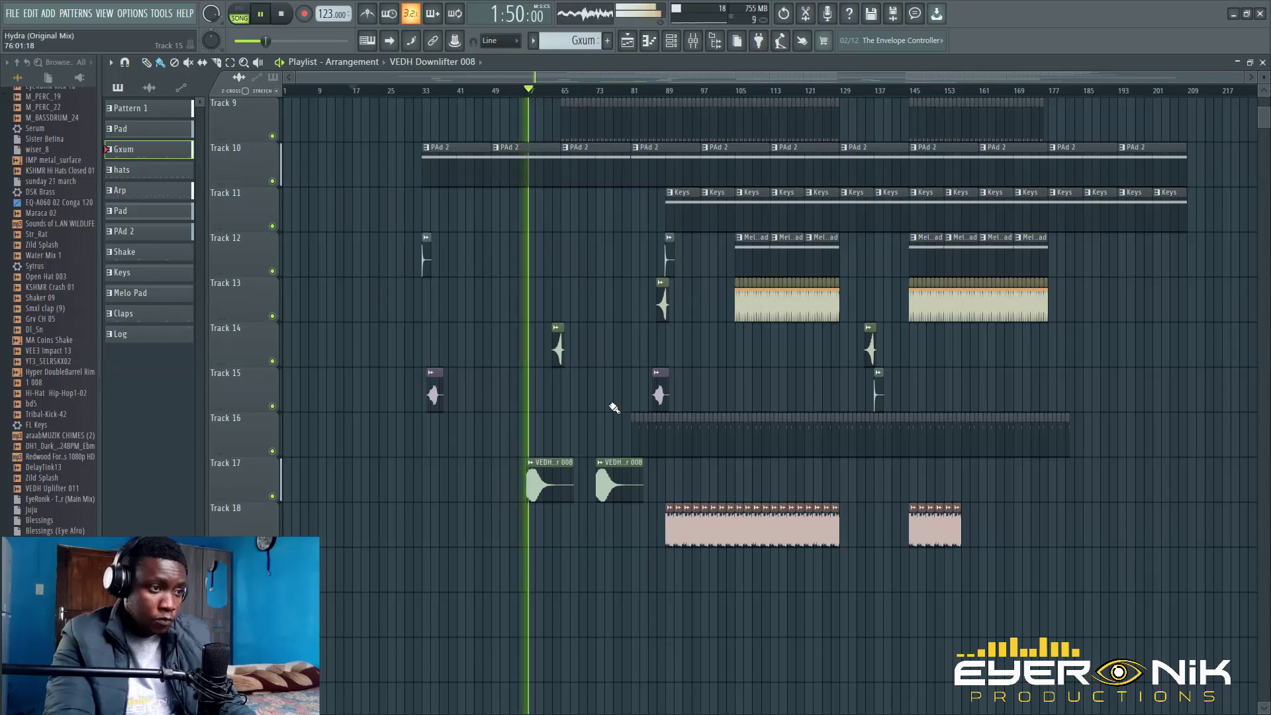
scroll(615, 407, up, 8)
scroll(614, 407, up, 1)
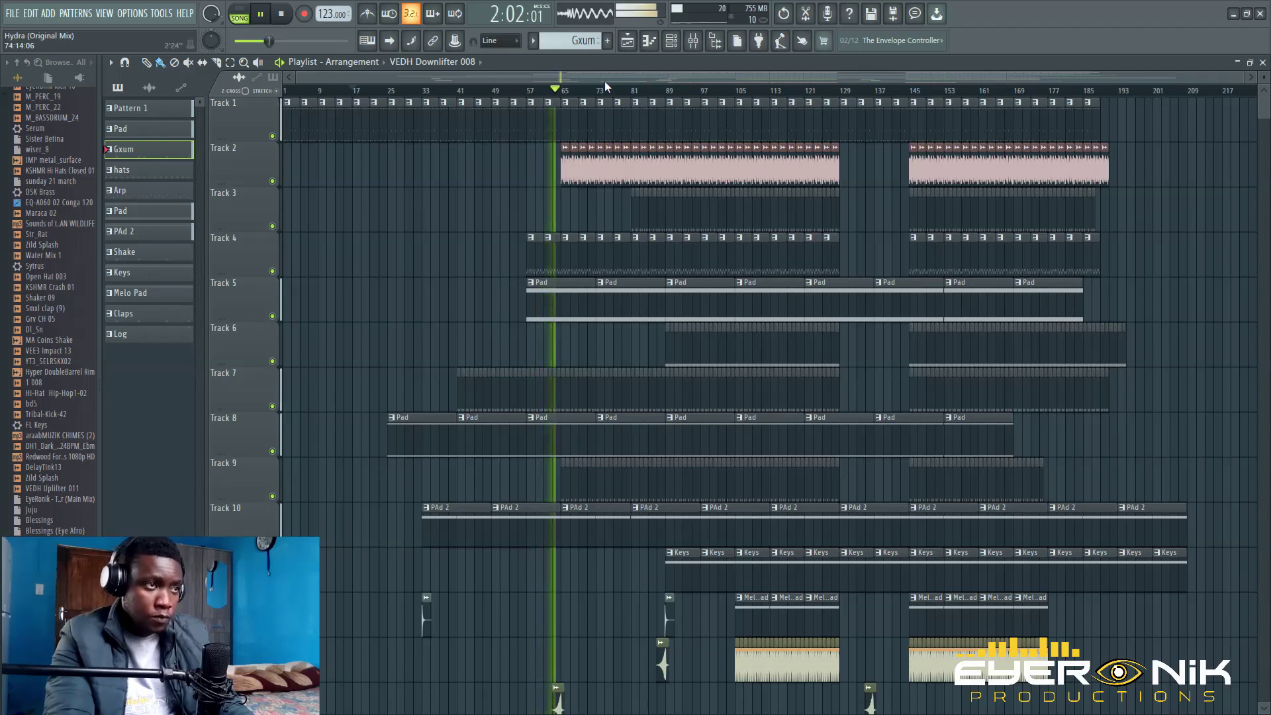
- Open the hats pattern, select its Hh022A-EQ Hhat1 channel, pan the linked mixer track 17% left, and return to the playlist
scroll(696, 417, down, 9)
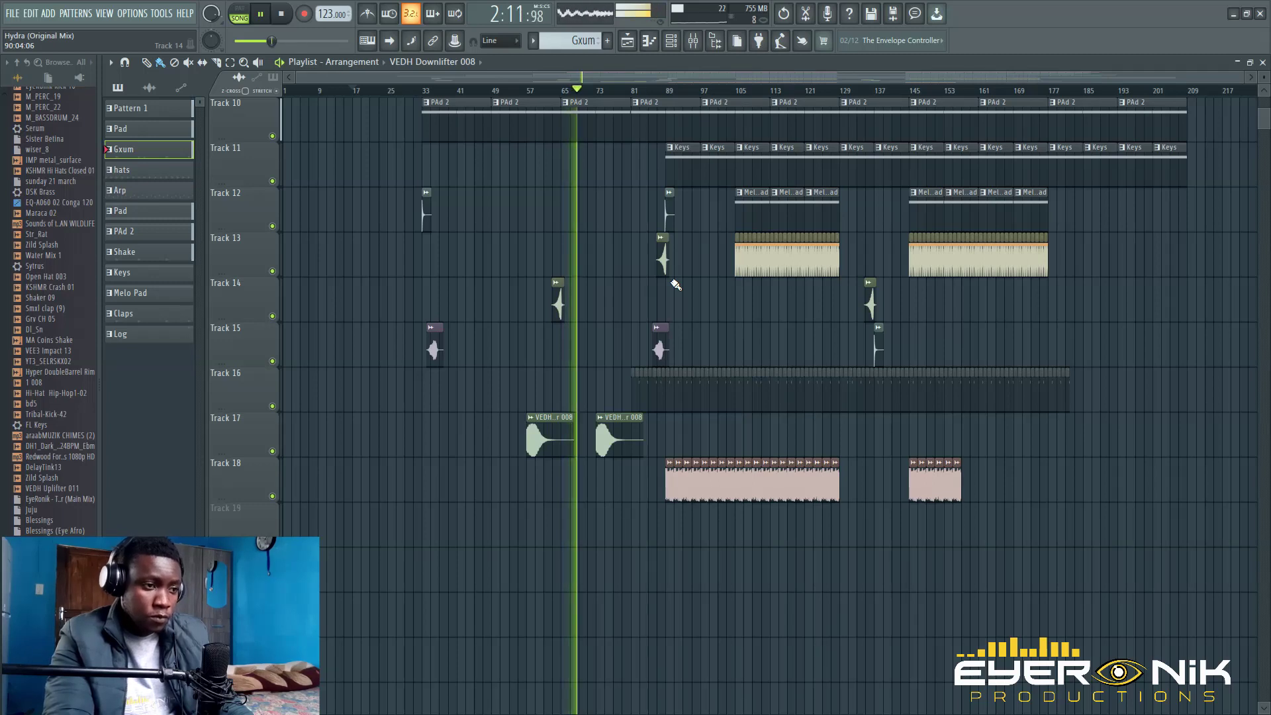
scroll(681, 364, up, 4)
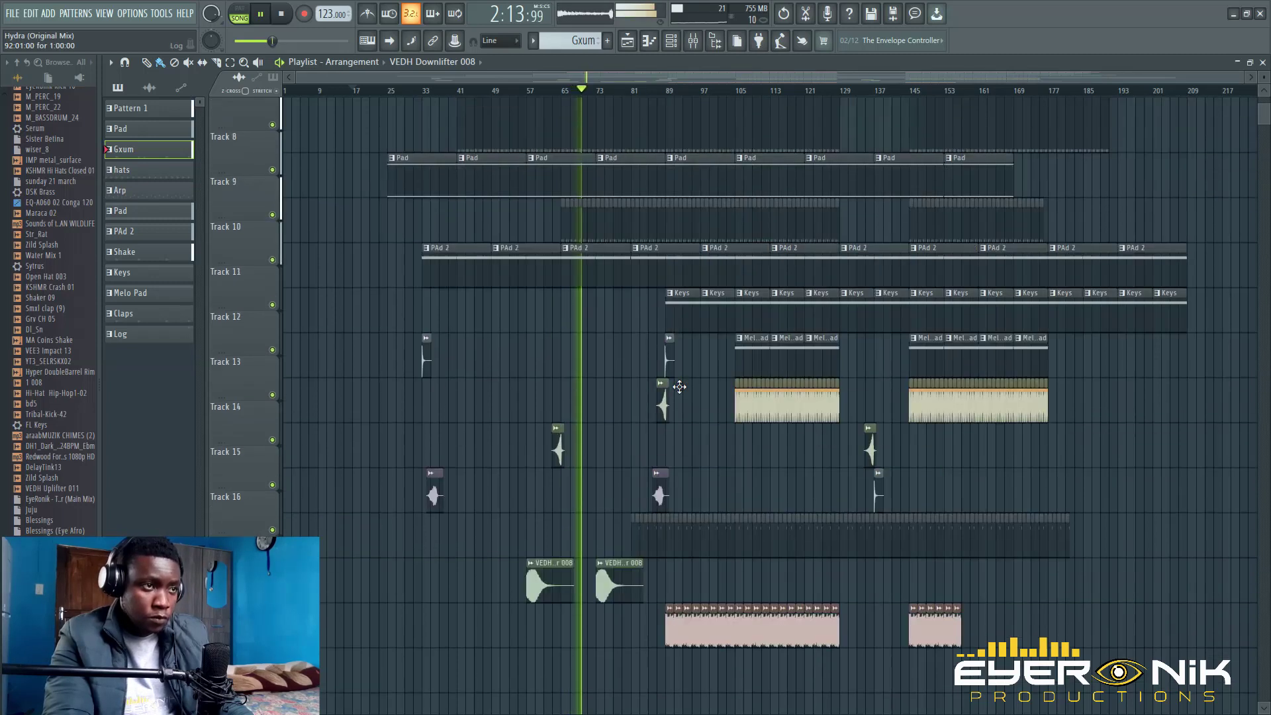
double_click(674, 128)
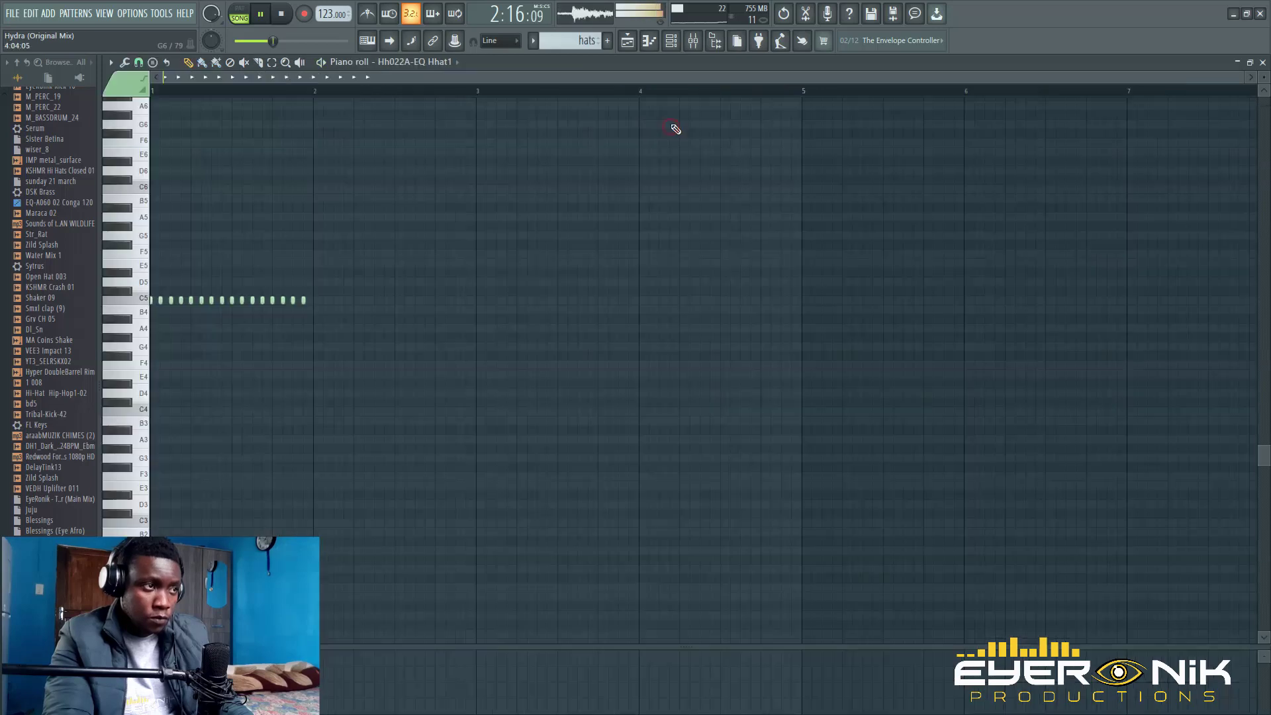
click(694, 41)
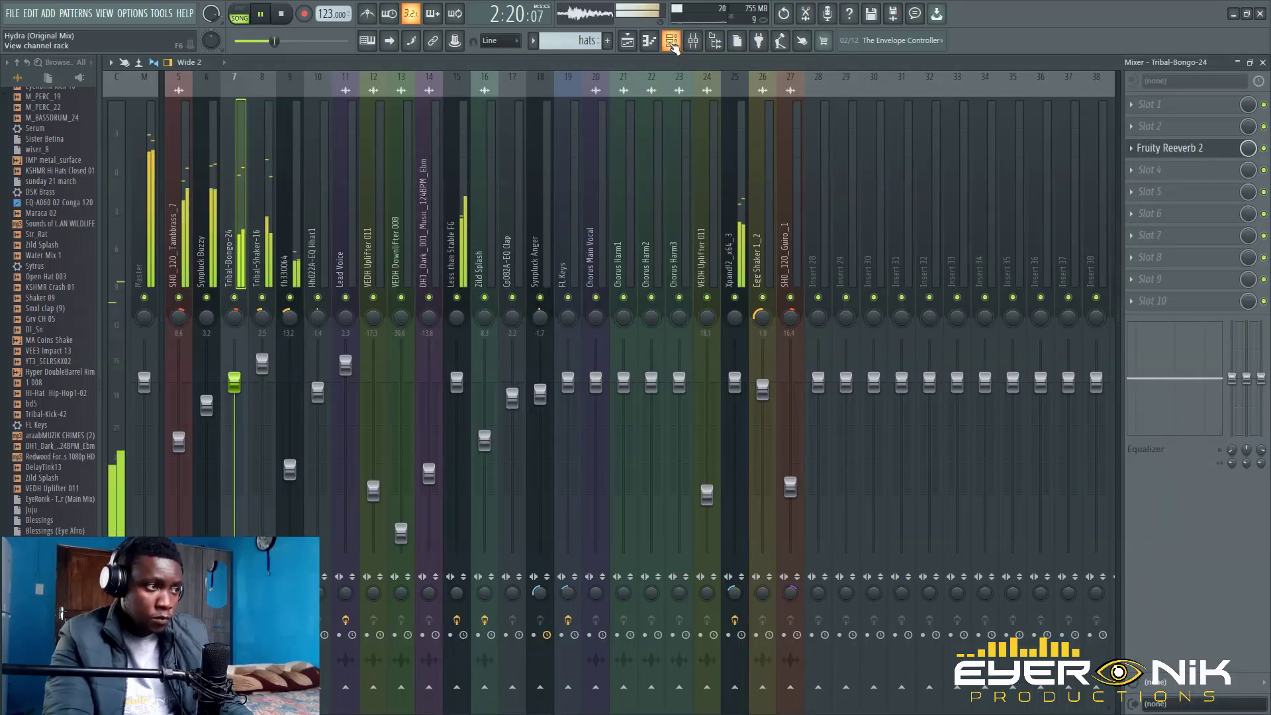
click(672, 42)
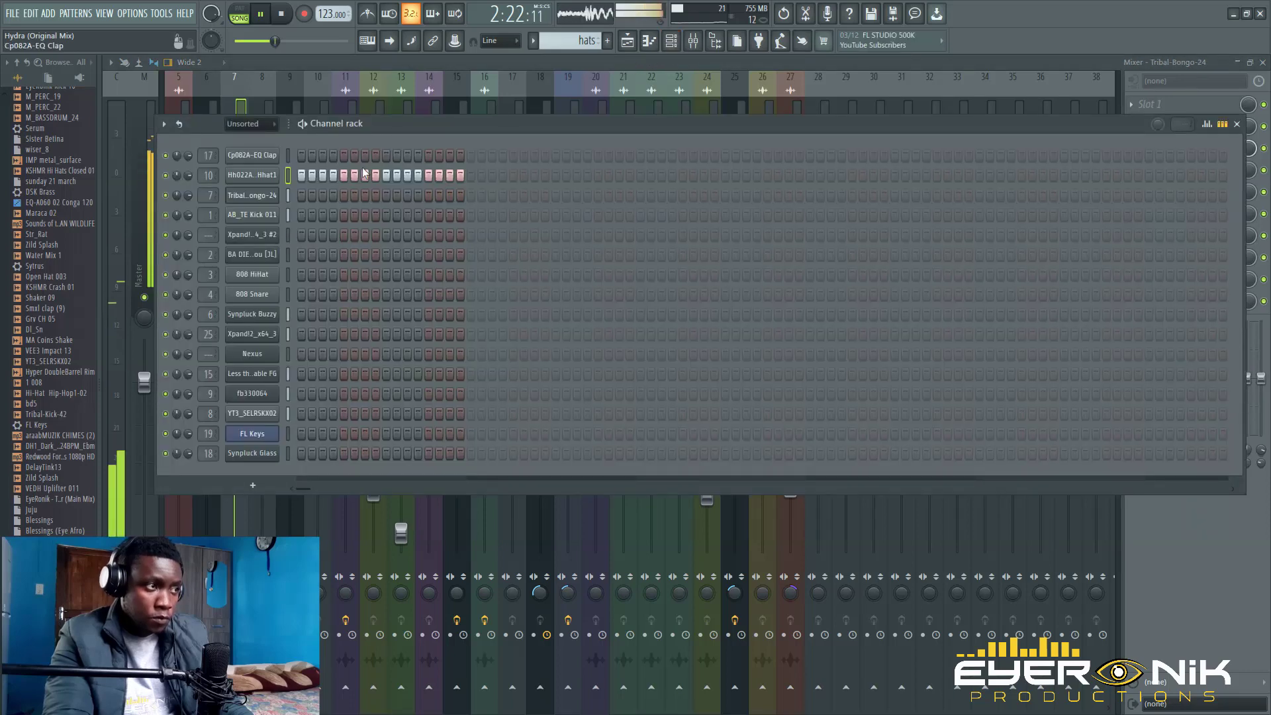
click(258, 178)
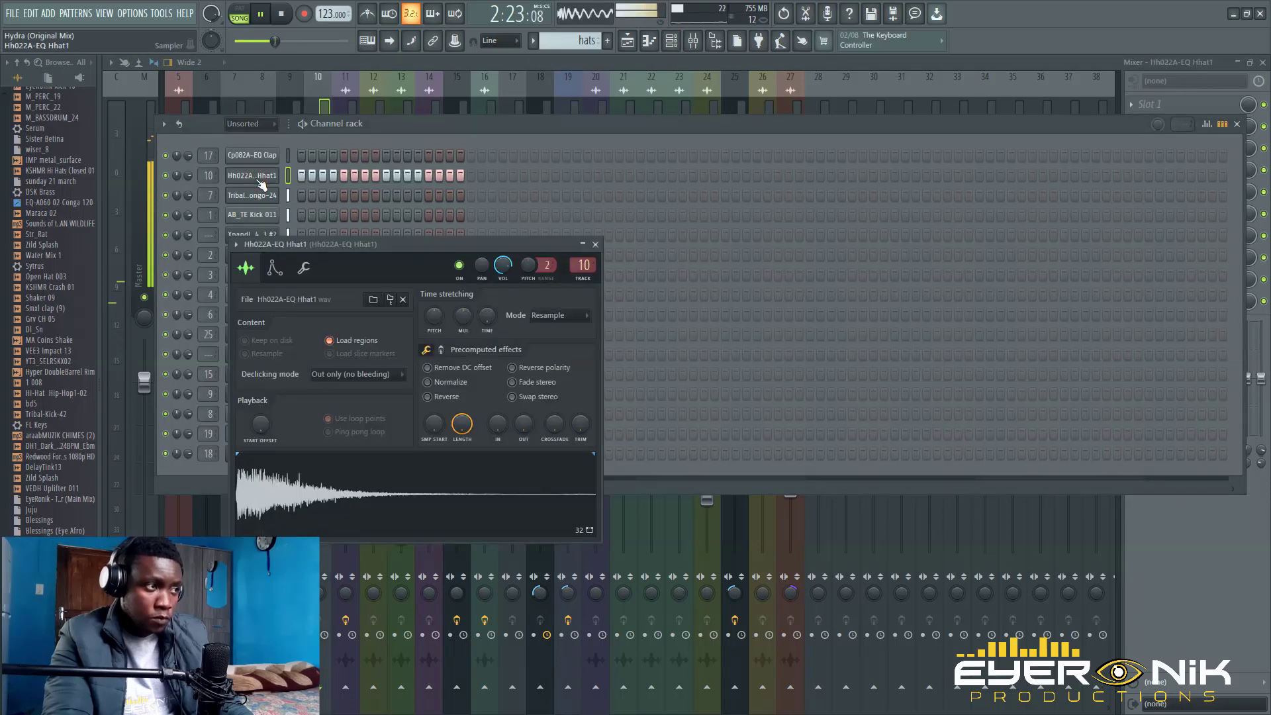
click(695, 42)
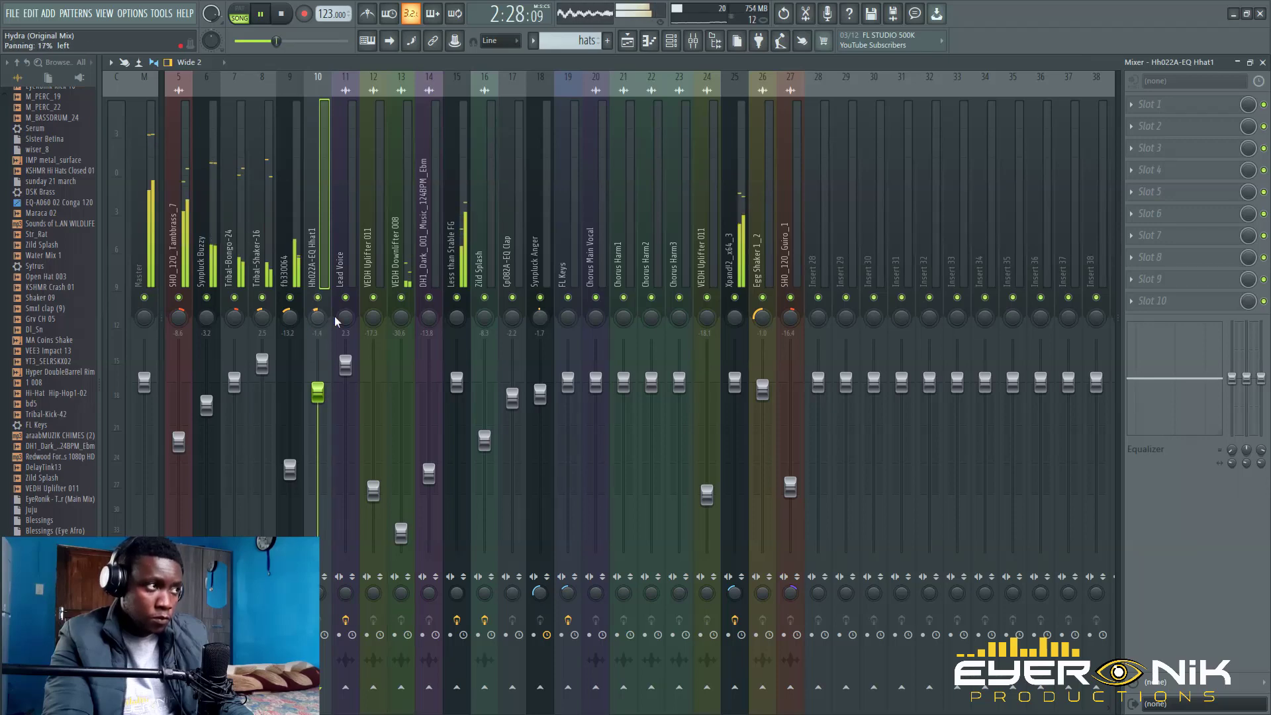
click(626, 41)
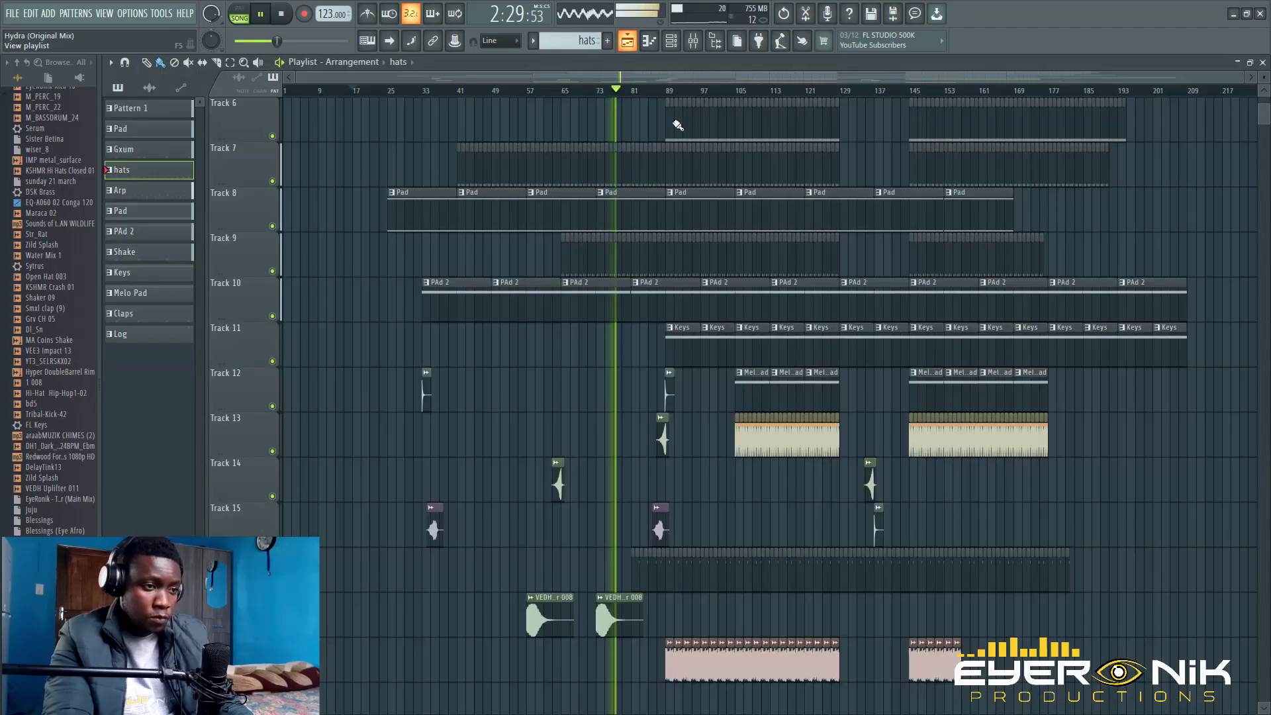
- Open the SHO_120_Guiro_1 clip on Track 18, pan its mixer track 21% right, and return to the playing arrangement
double_click(696, 658)
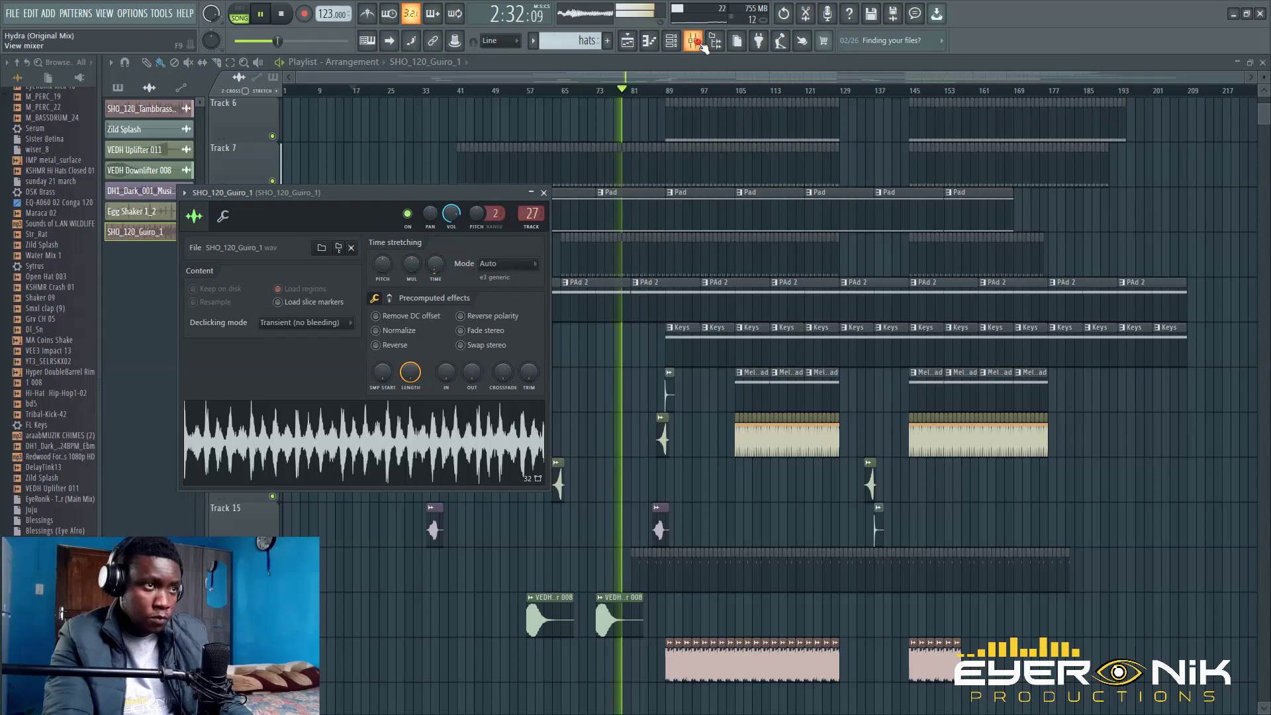
click(695, 42)
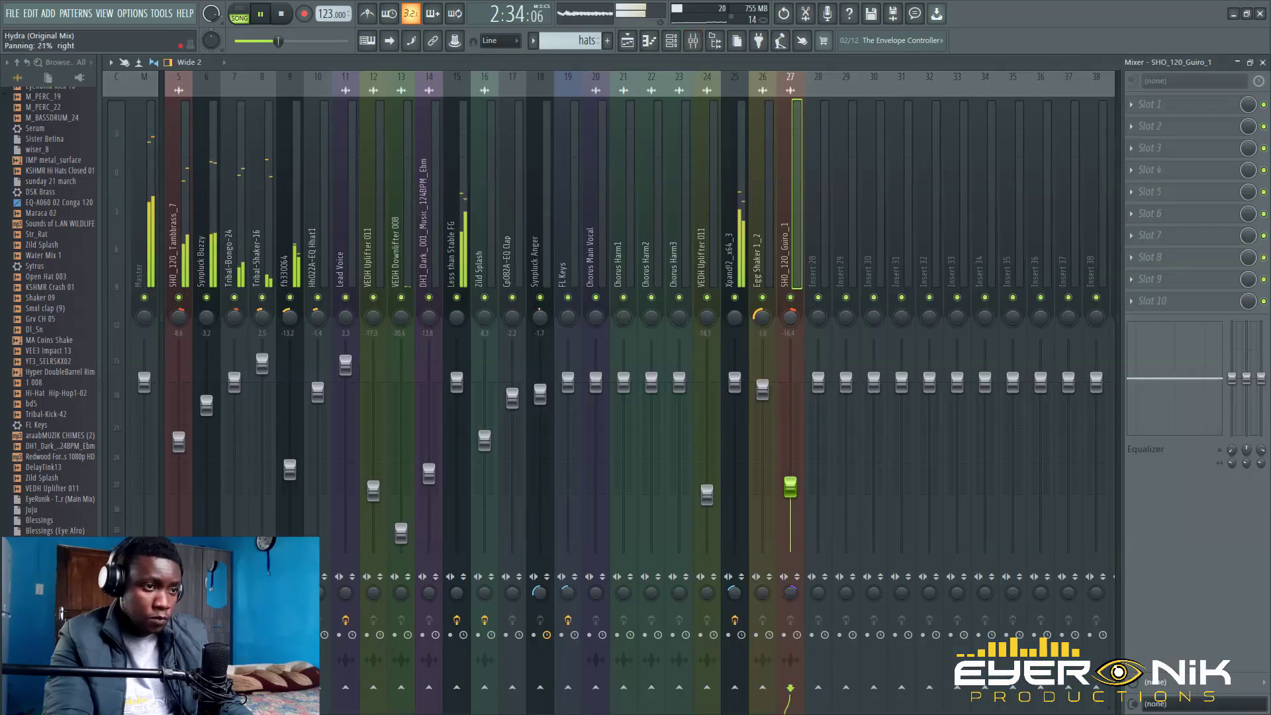
click(626, 41)
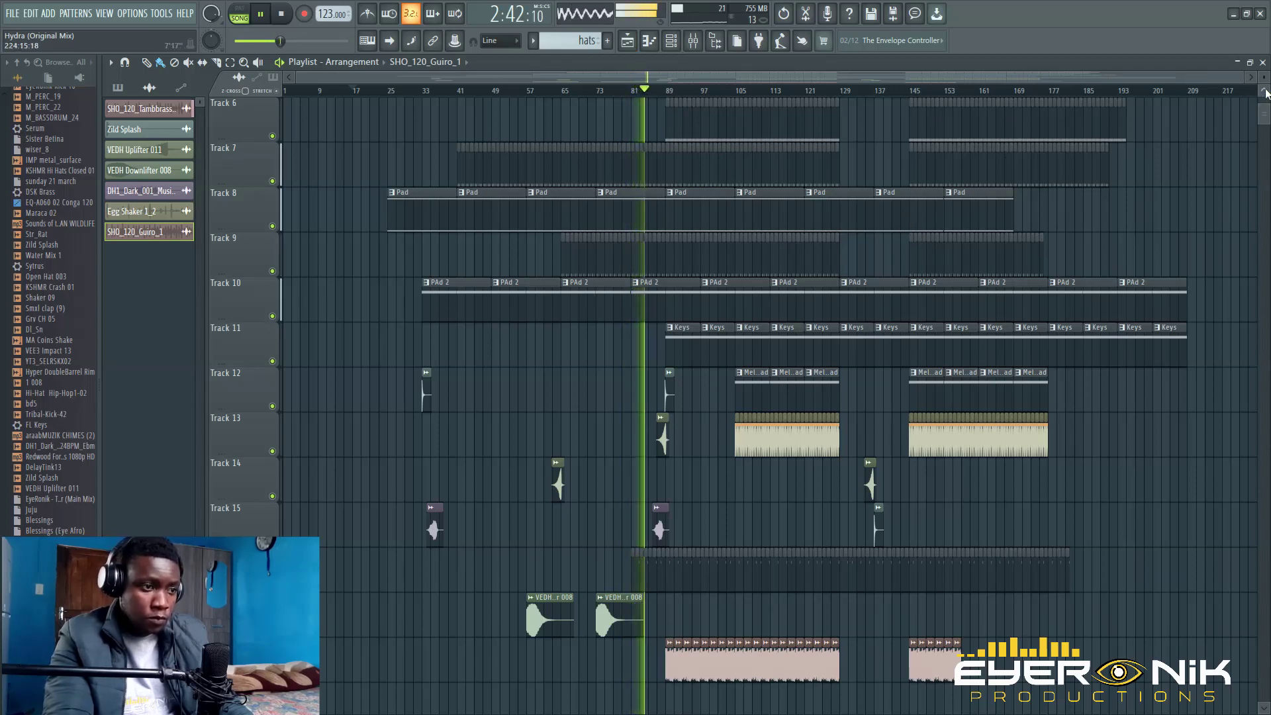
scroll(1265, 93, down, 2)
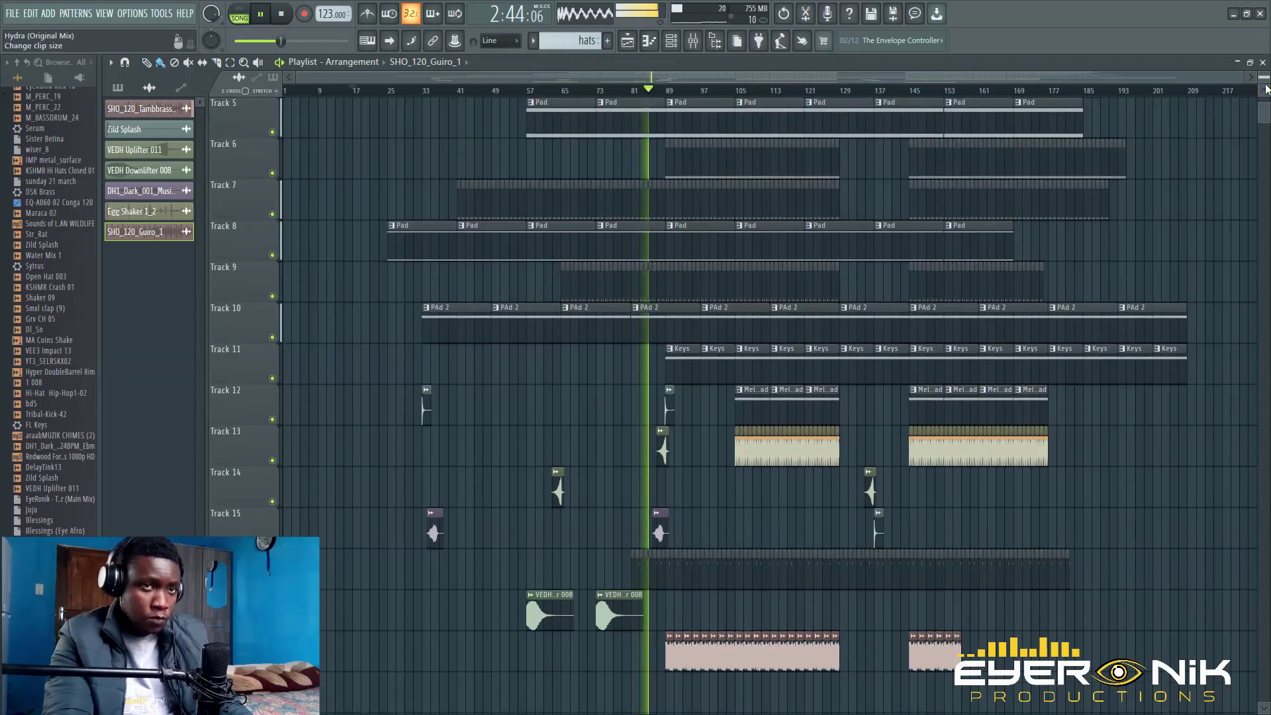
- Duplicate the VEDH Uplifter 011 and DH1_Dark_001 clips to about bar 103 on Tracks 14 and 15, and VEDH Downlifter 008 to bar 105 on Track 17
scroll(1265, 94, down, 1)
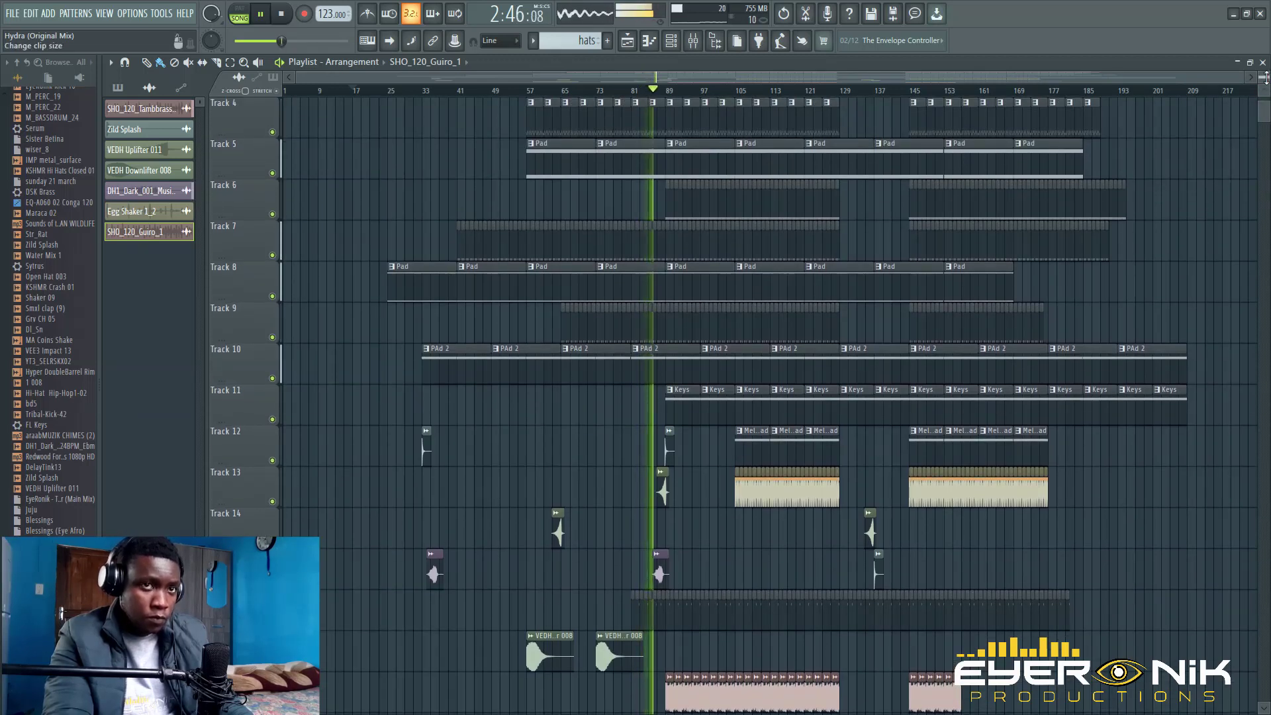
scroll(1265, 94, down, 2)
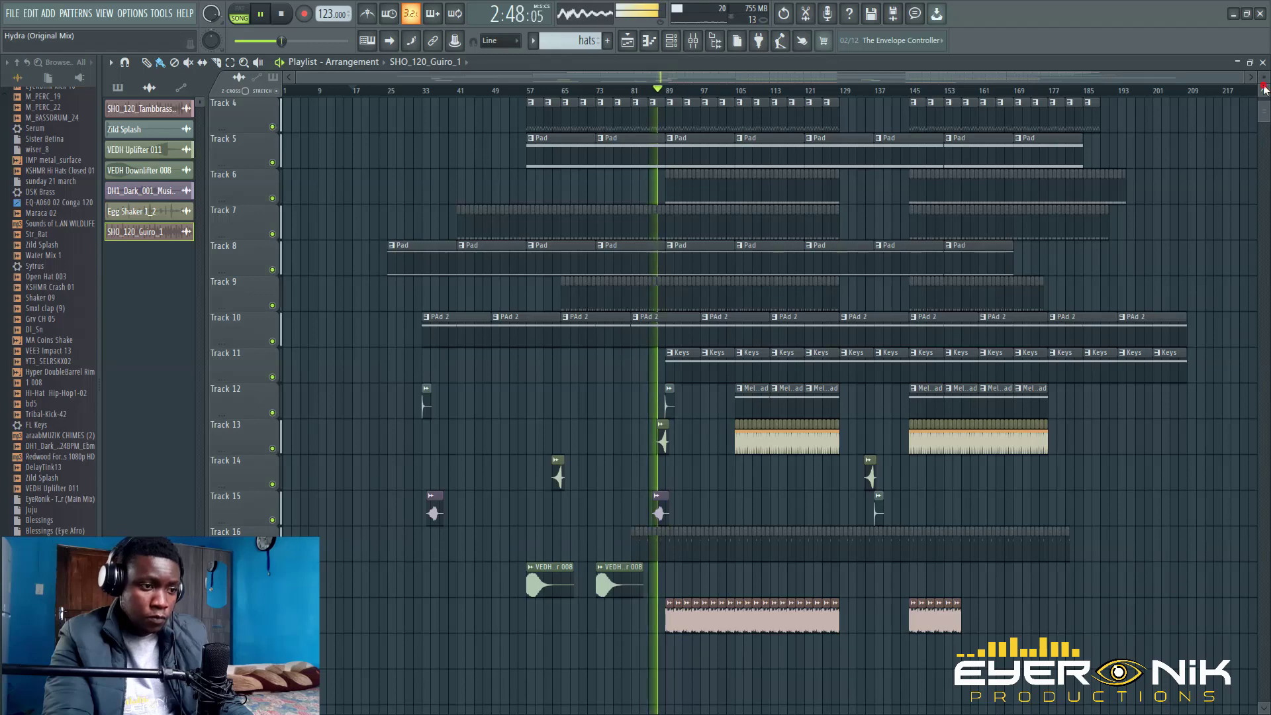
scroll(1264, 89, up, 2)
scroll(1264, 79, down, 1)
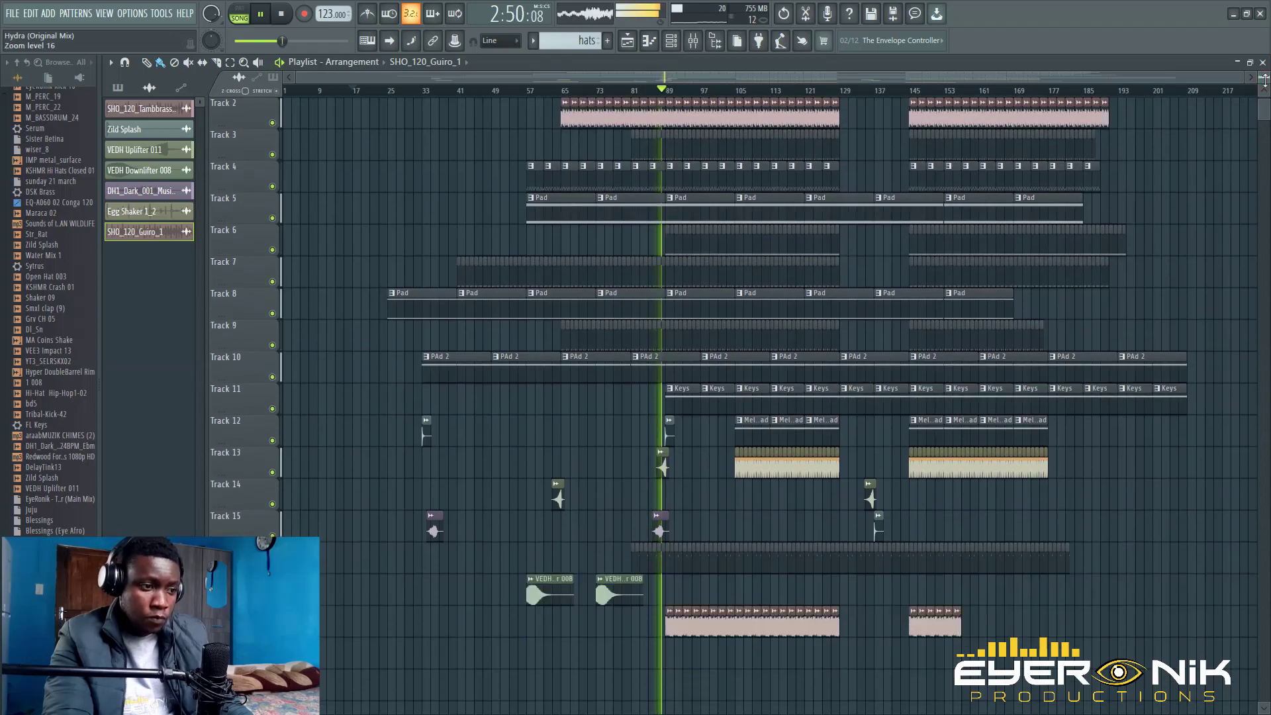
scroll(1264, 91, up, 1)
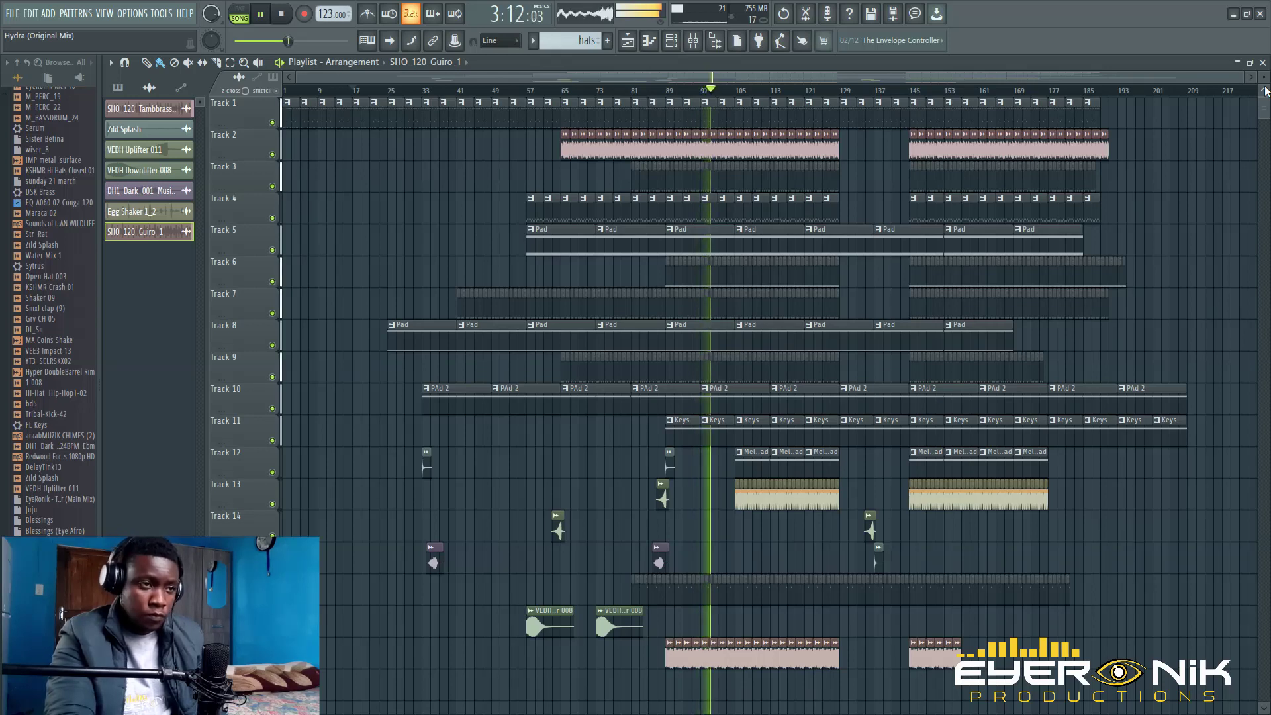
drag(560, 531, 737, 525)
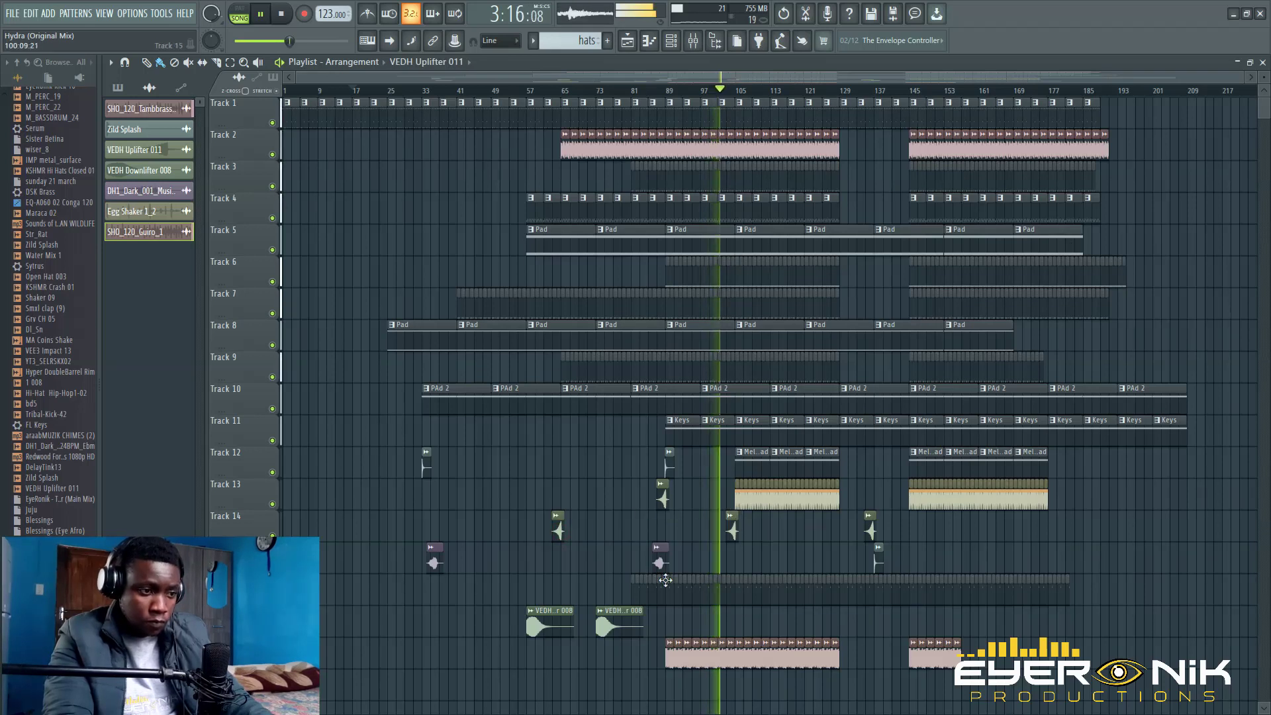
drag(622, 610, 759, 609)
drag(660, 563, 735, 566)
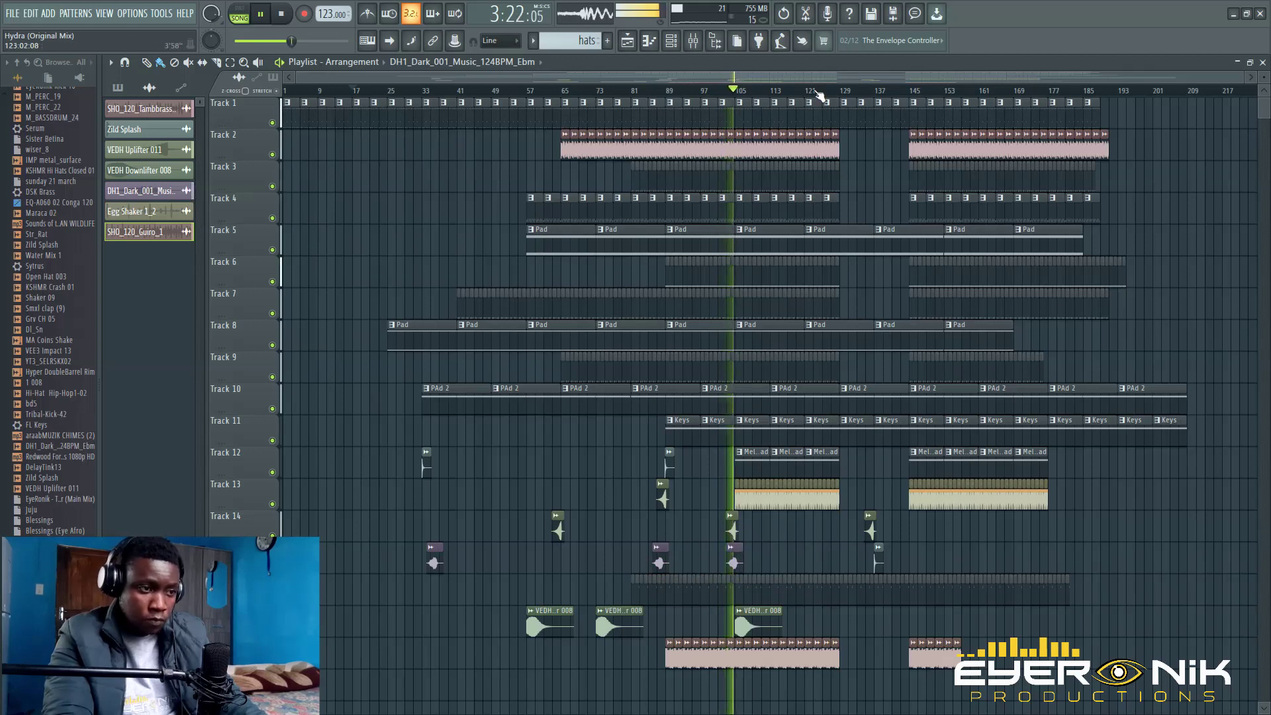
- Add a Zild Splash clip at about bar 109 and a VEDH Uplifter 011 copy at about bar 119 on Track 14
click(670, 467)
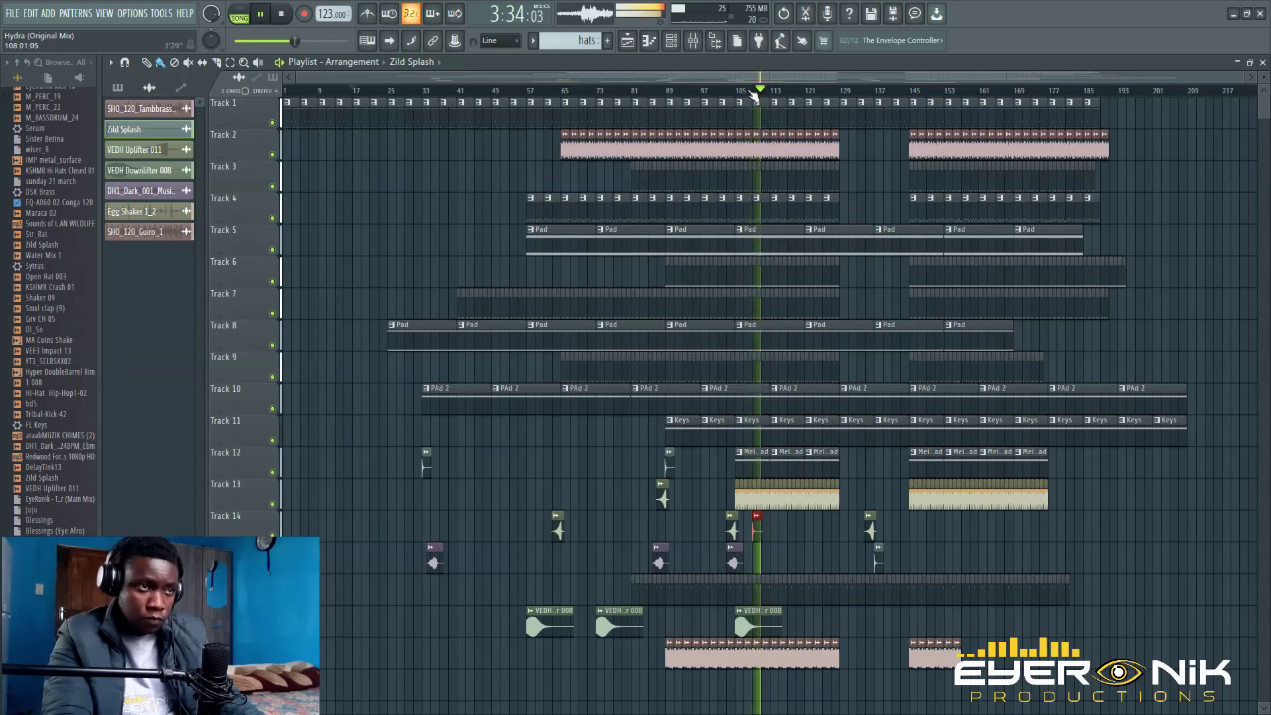
drag(749, 79, 762, 79)
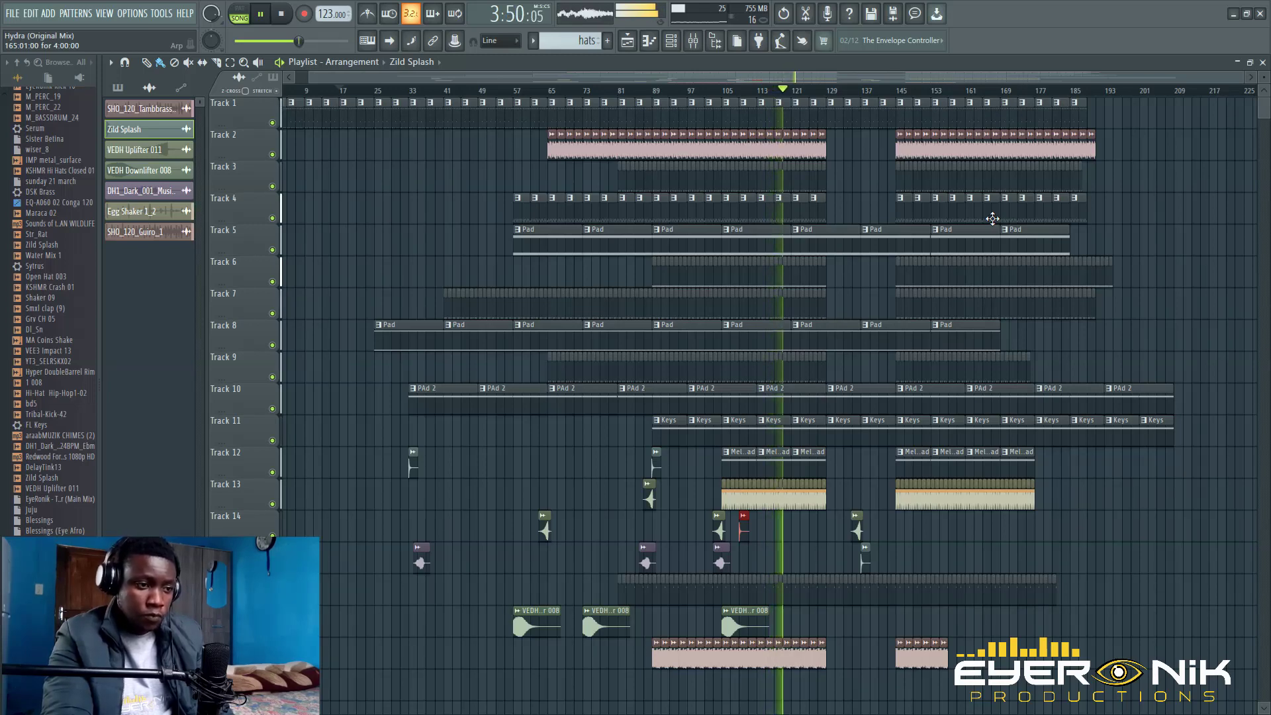
click(542, 528)
click(736, 530)
drag(764, 523, 784, 522)
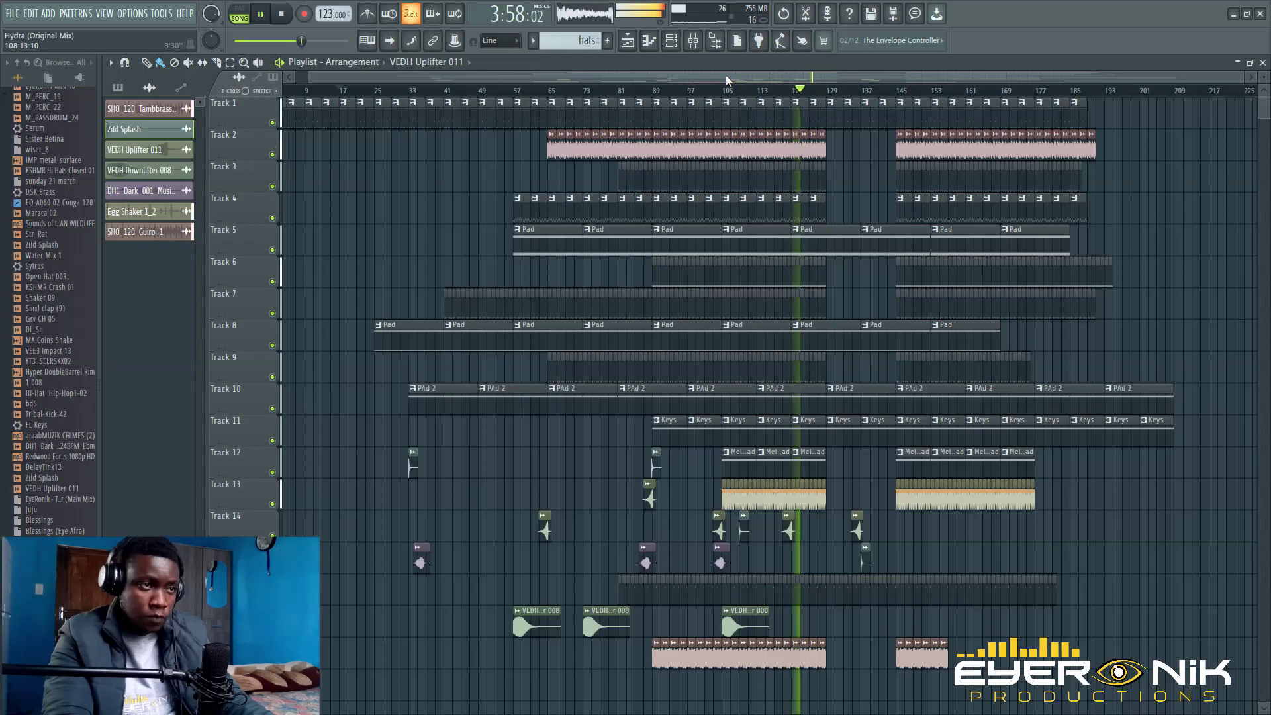
- Duplicate VEDH Downlifter 008 to bar 129 on Track 17, VEDH Uplifter 011 to about bar 127 on Track 14, and DH1_Dark_001 to bar 142 on Track 15
drag(726, 76, 737, 74)
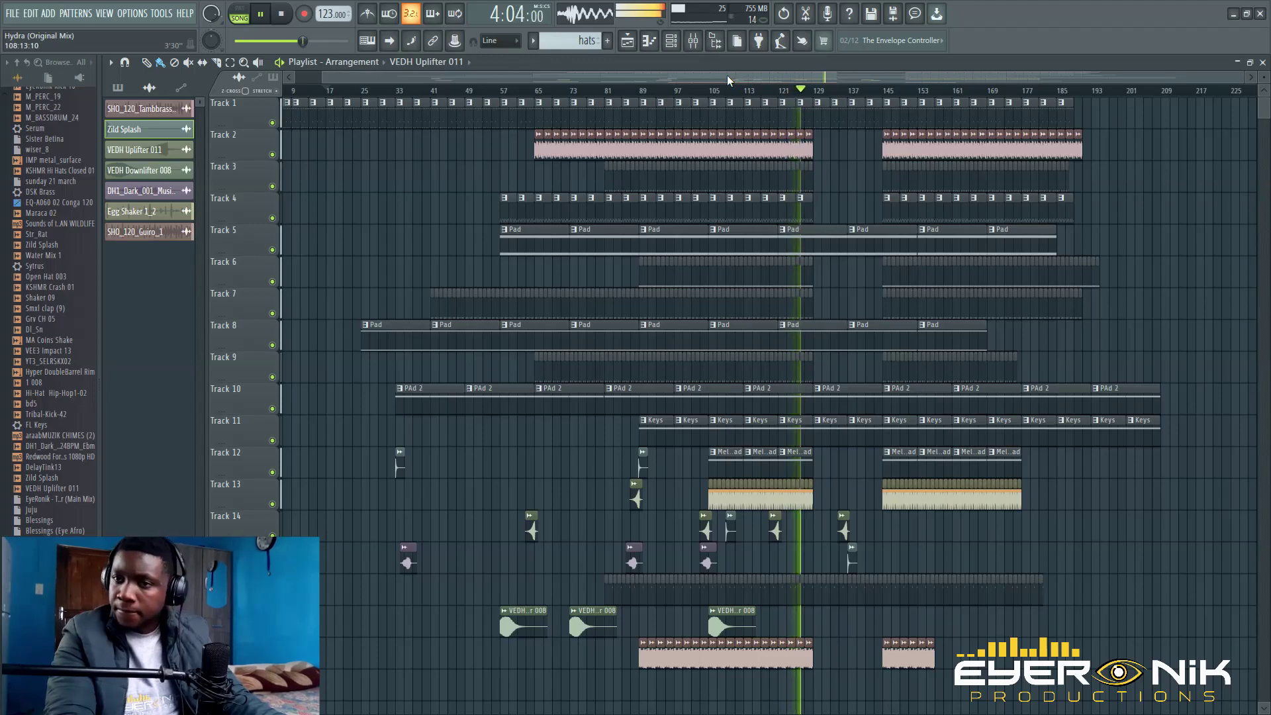
drag(666, 74, 716, 74)
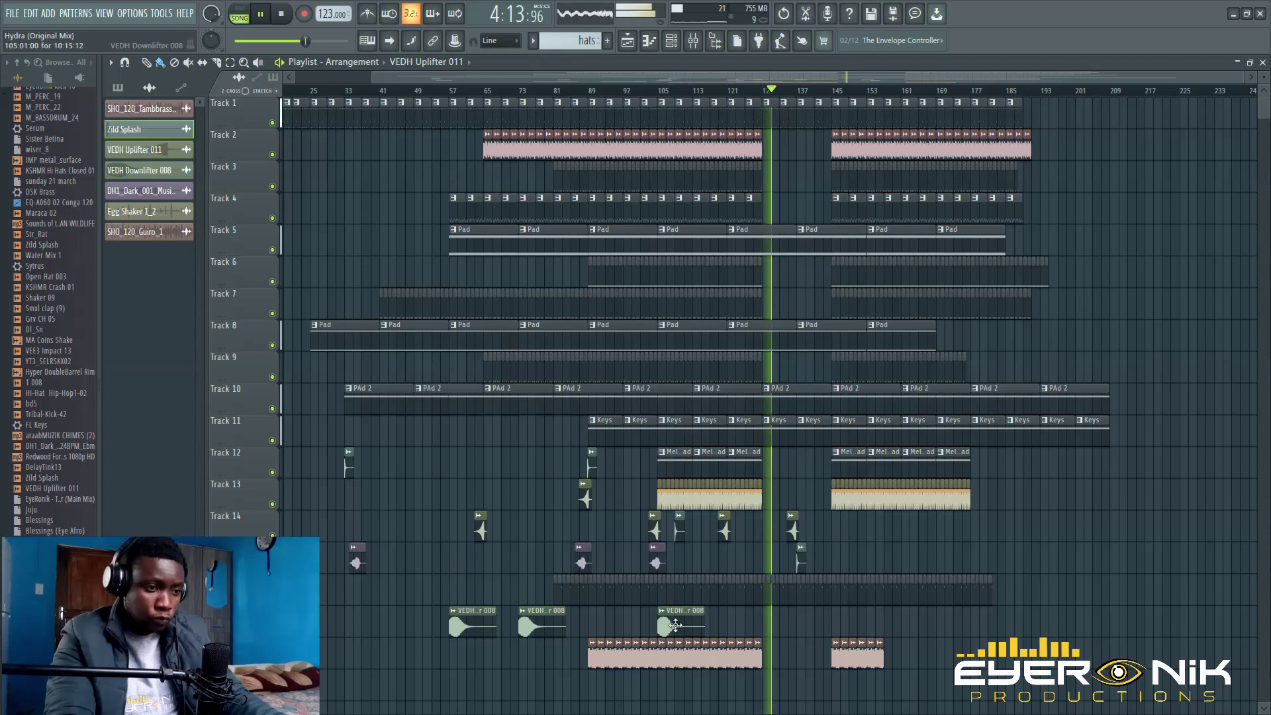
drag(674, 626, 777, 621)
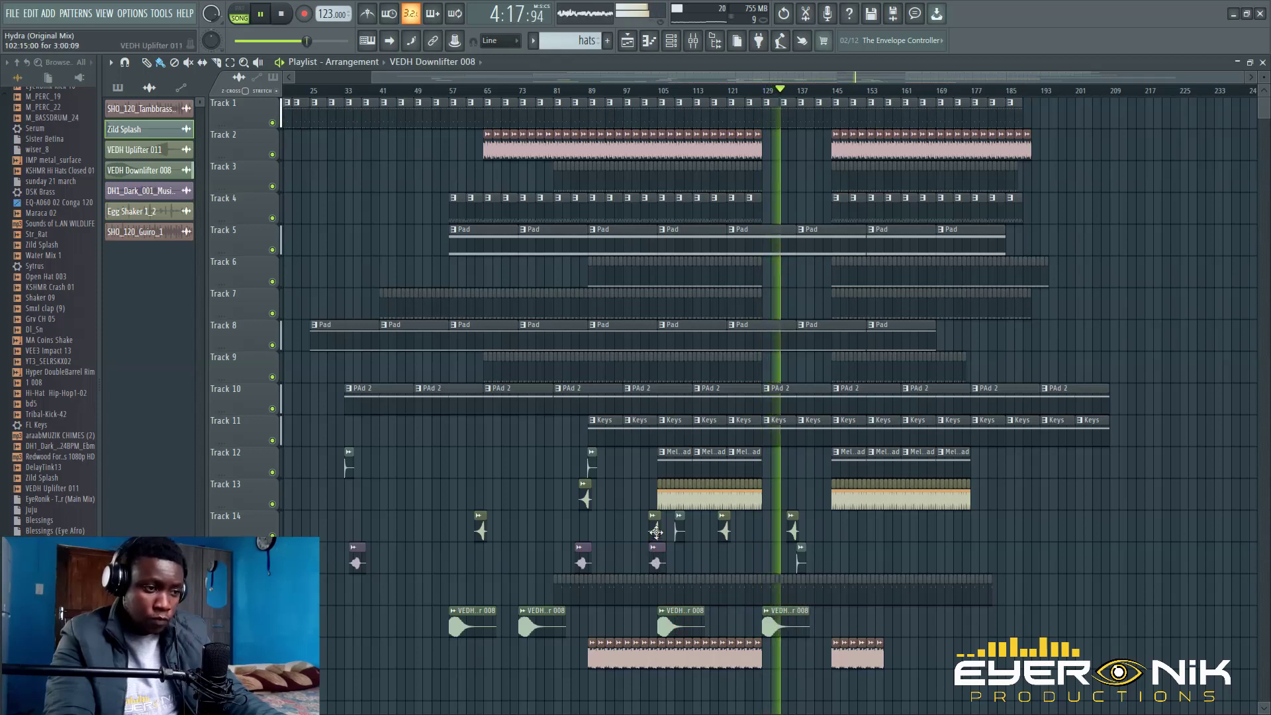
drag(655, 531, 761, 534)
click(588, 563)
drag(587, 563, 828, 561)
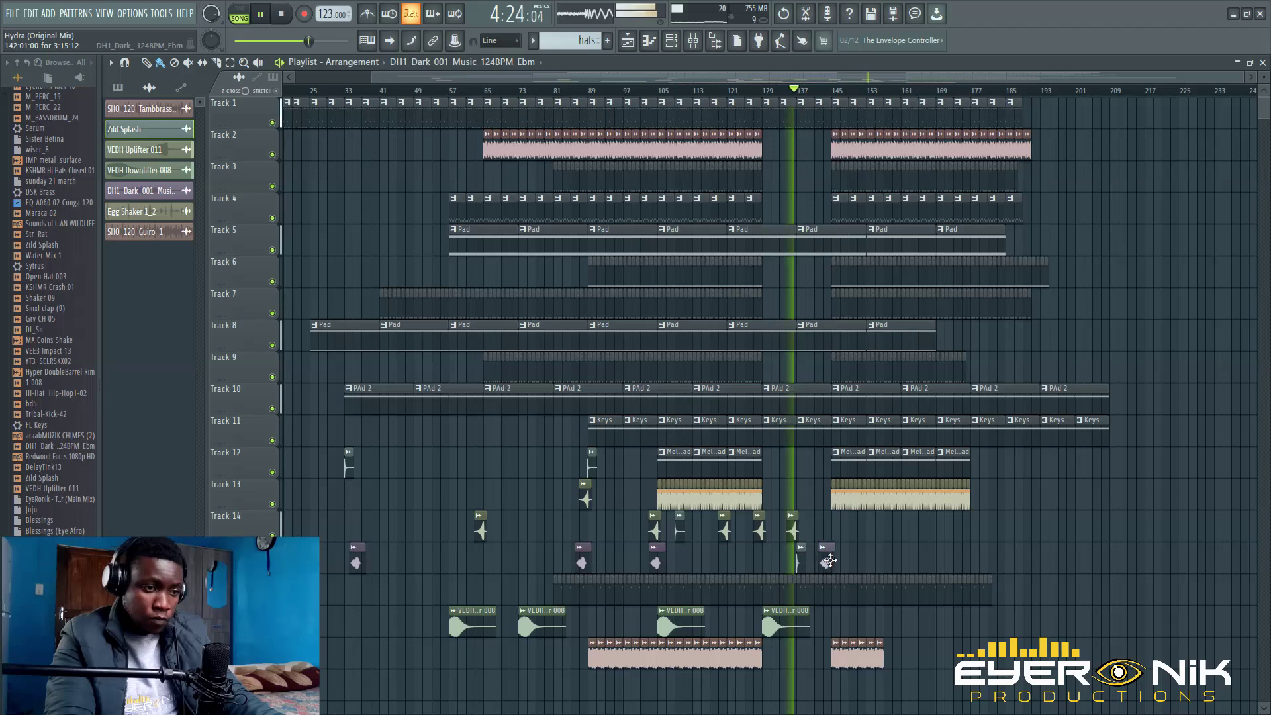